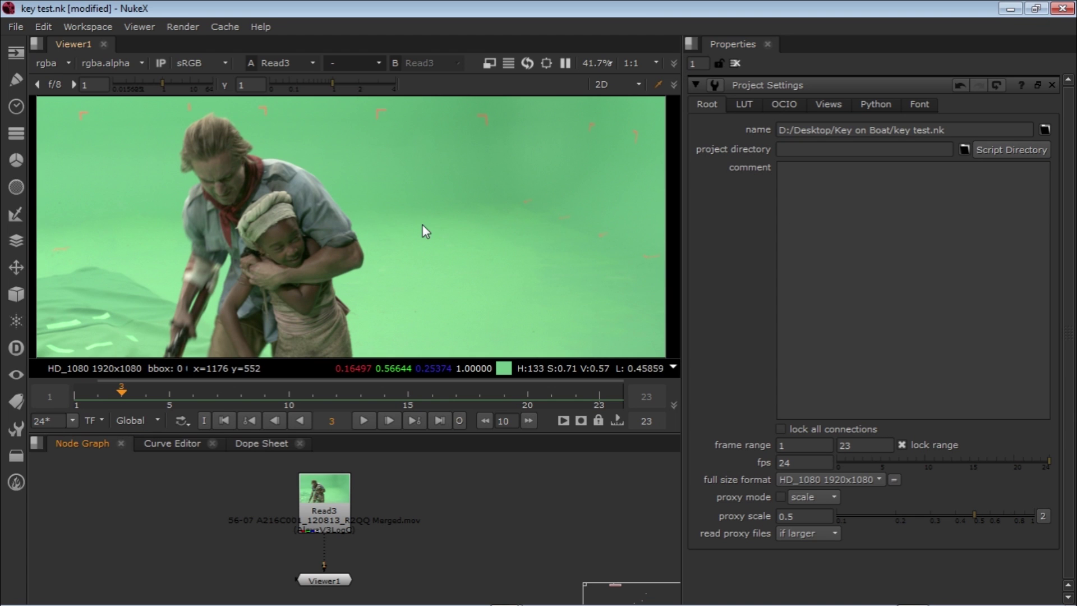
Play the green-screen plate in the enlarged viewer and return to frame 3
key(space)
key(f)
key(l)
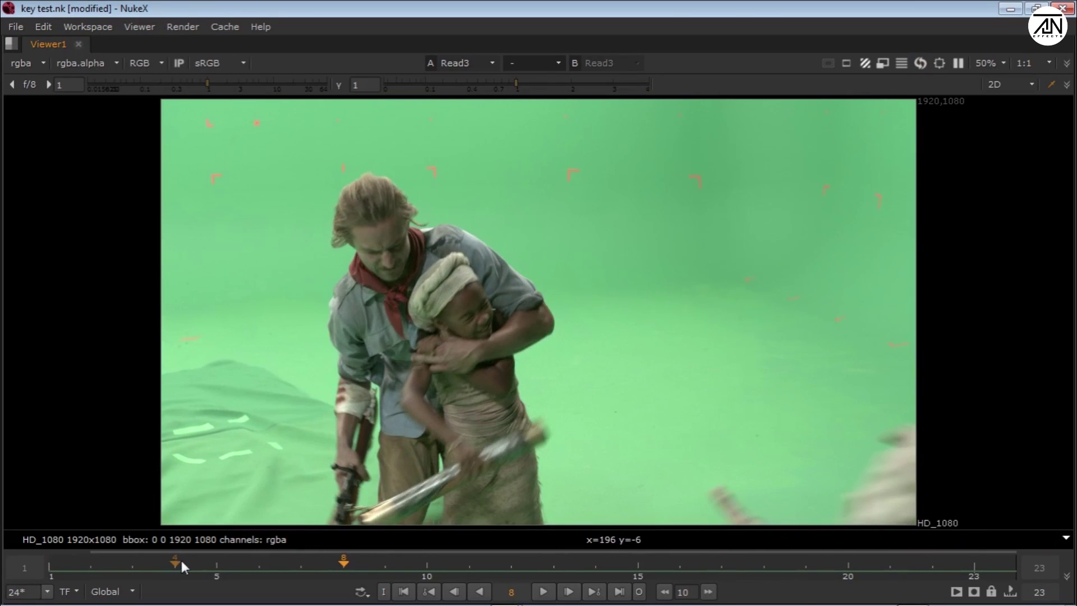
click(178, 559)
click(136, 565)
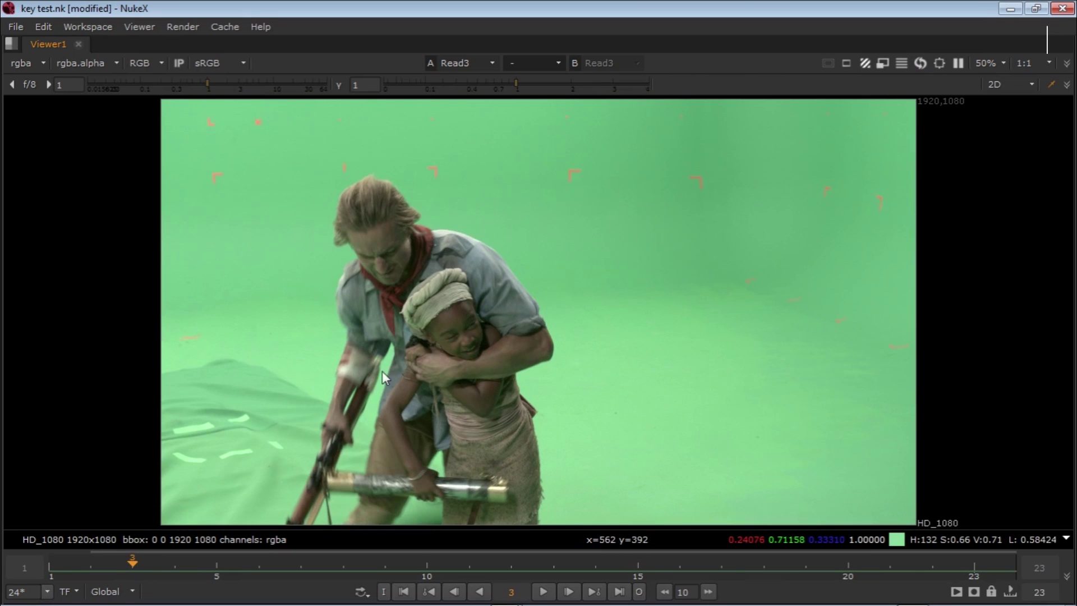
key(space)
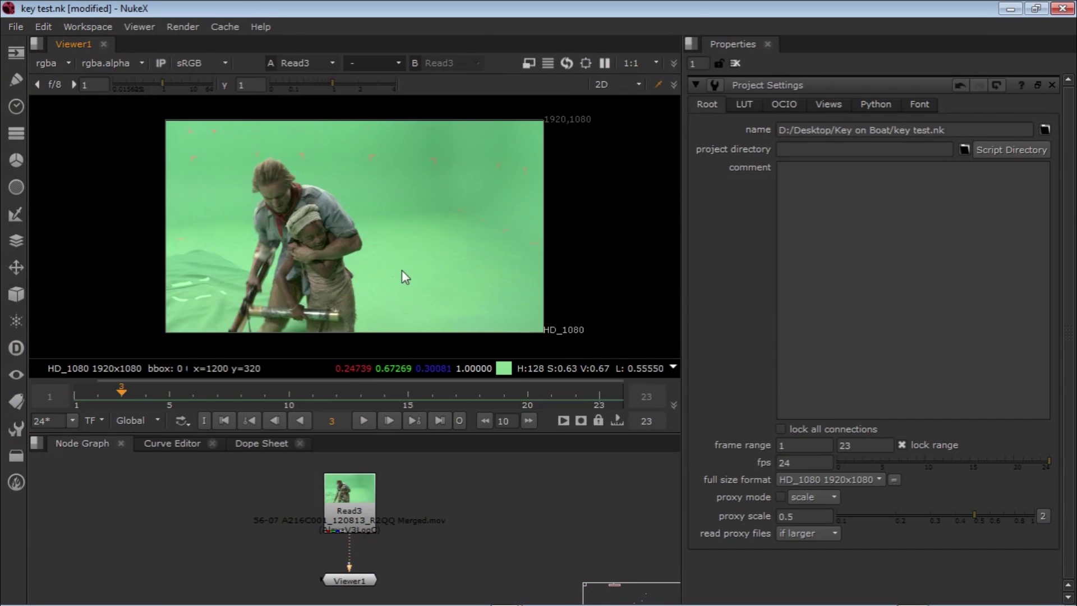
Open the Read3 node's properties and switch to the workspace layout with the node graph beside the viewer
scroll(402, 270, up, 1)
double_click(362, 492)
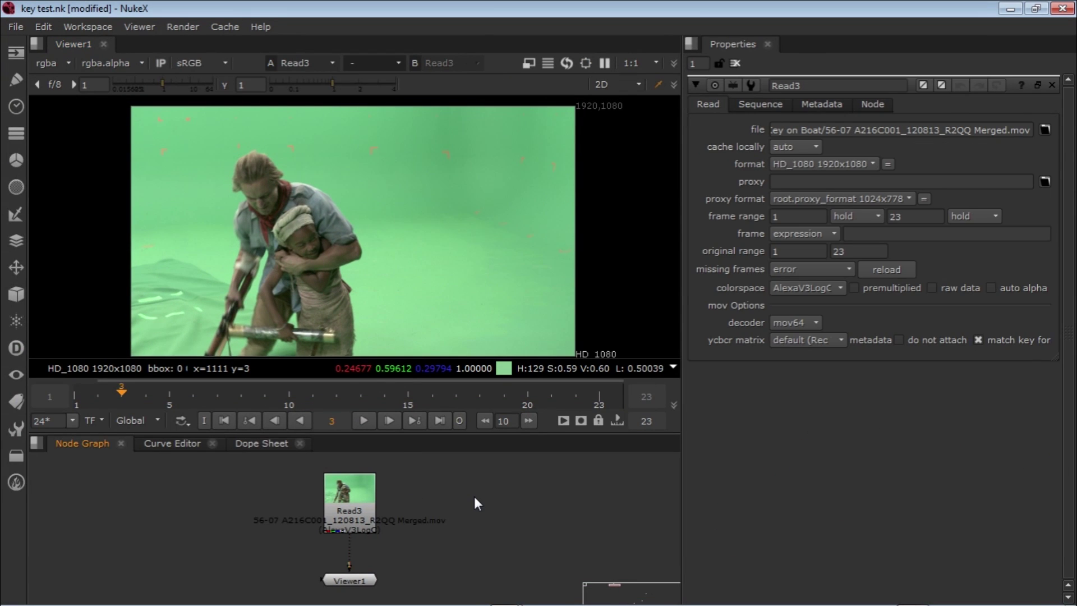
key(shift+F2)
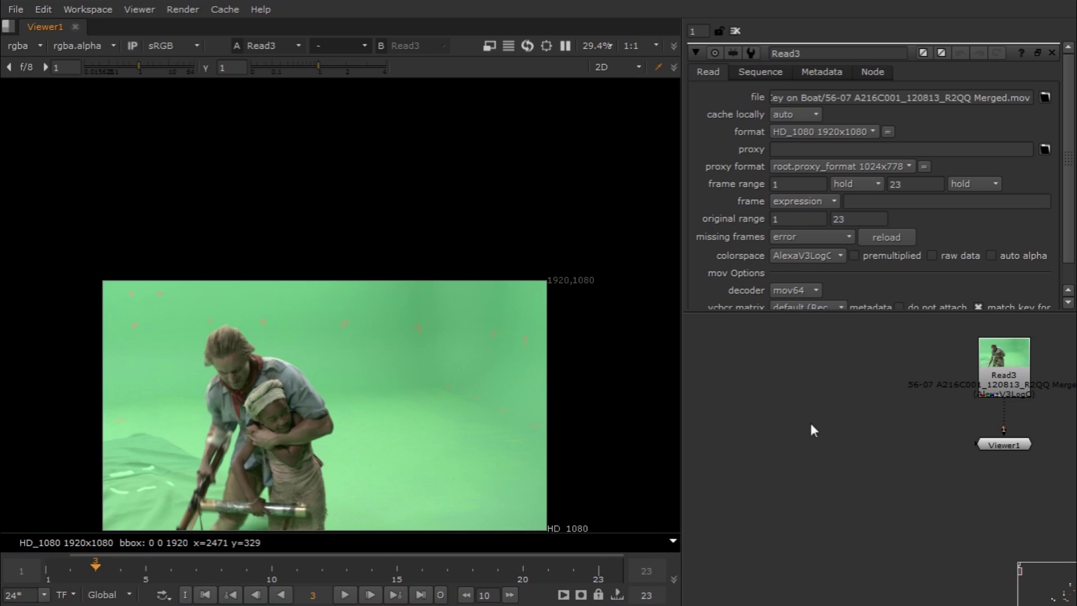
middle_drag(875, 414, 801, 446)
scroll(807, 444, up, 2)
key(f)
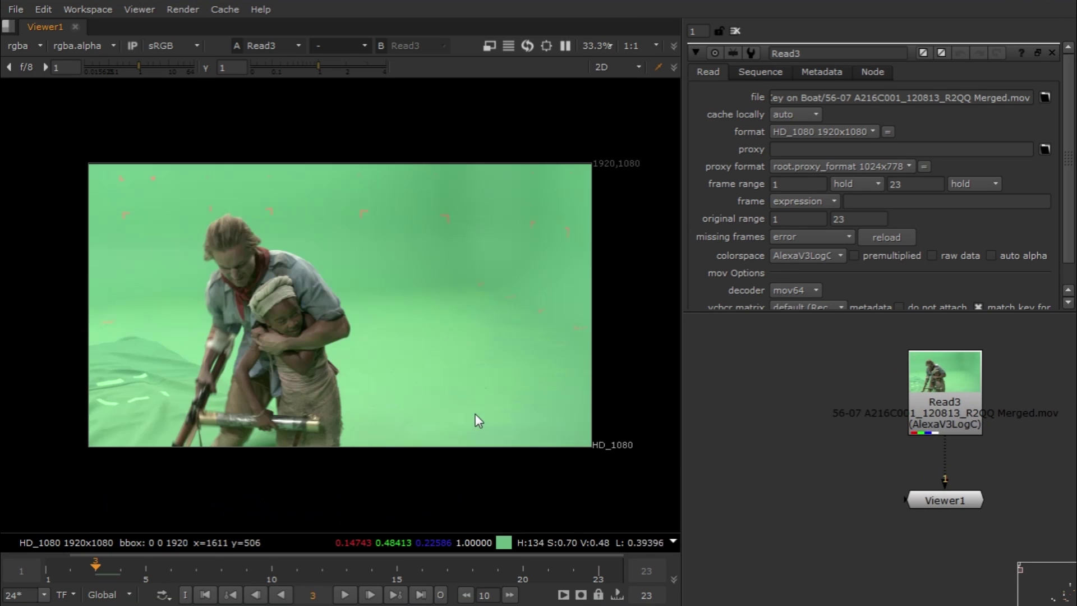
scroll(359, 328, up, 2)
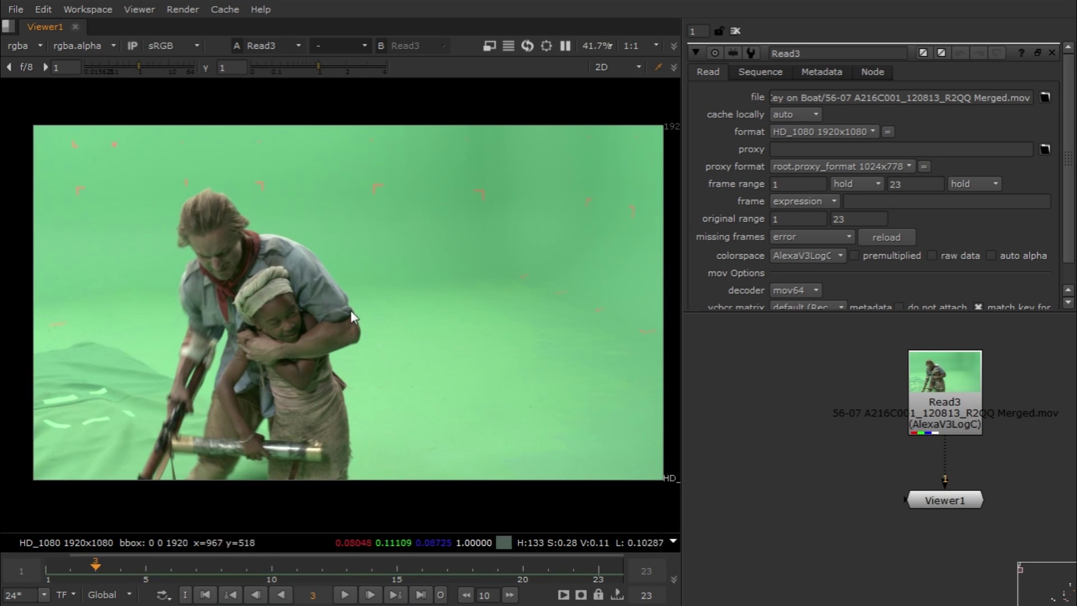
middle_drag(827, 420, 800, 439)
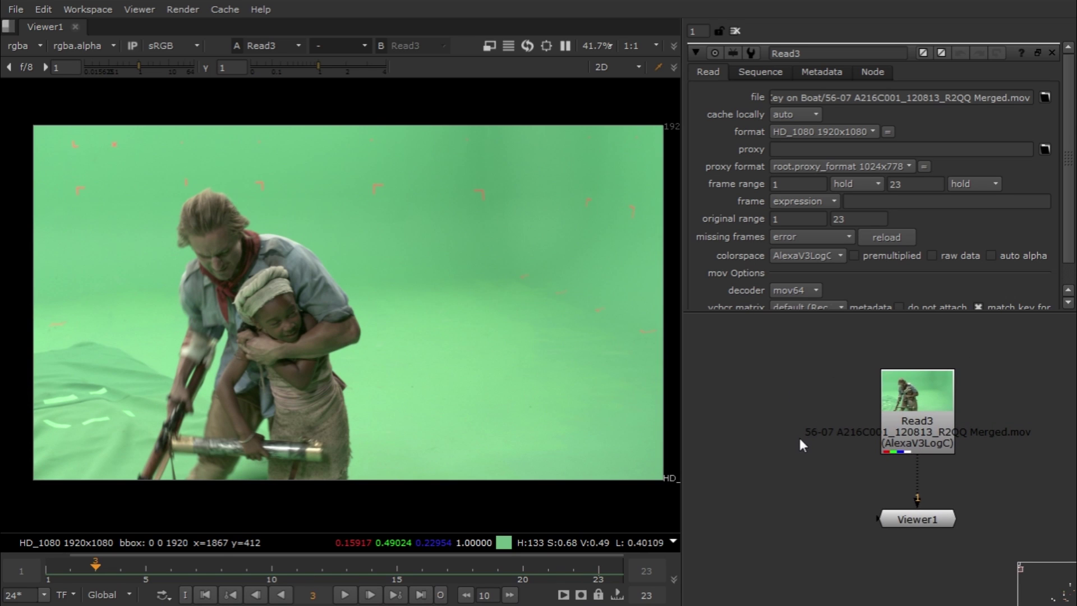
Add an IBKGizmo node and an IBKColour node to the node graph, both unconnected
right_click(731, 440)
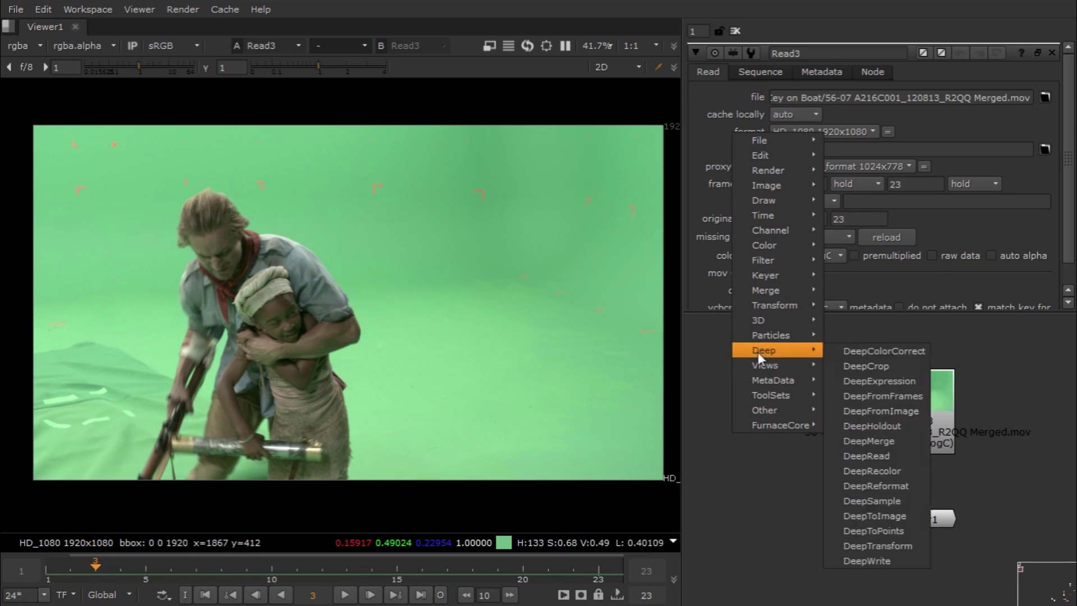
mouse_move(788, 275)
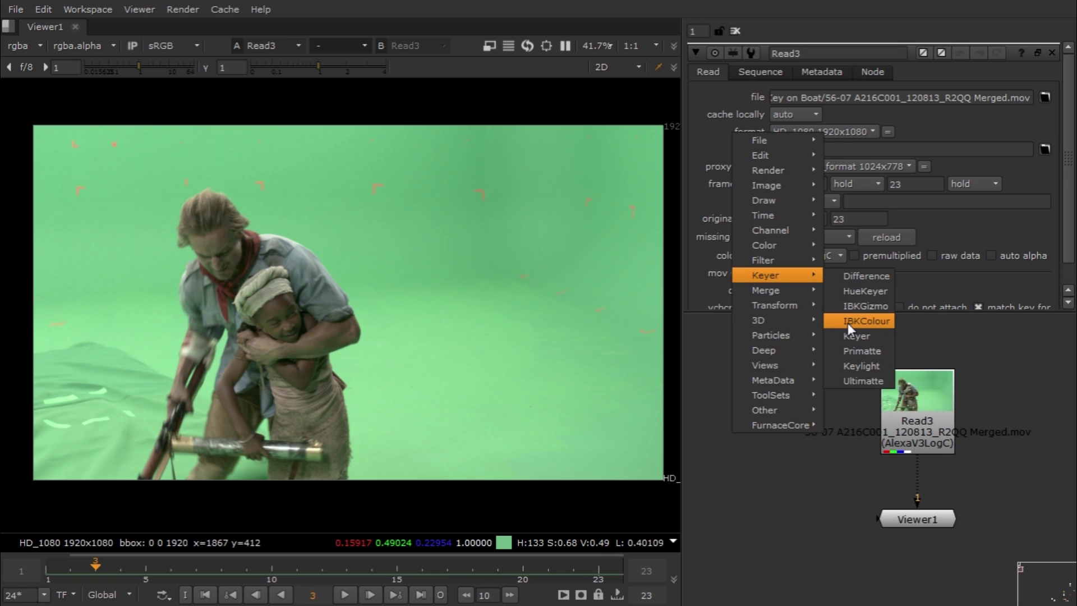
key(Escape)
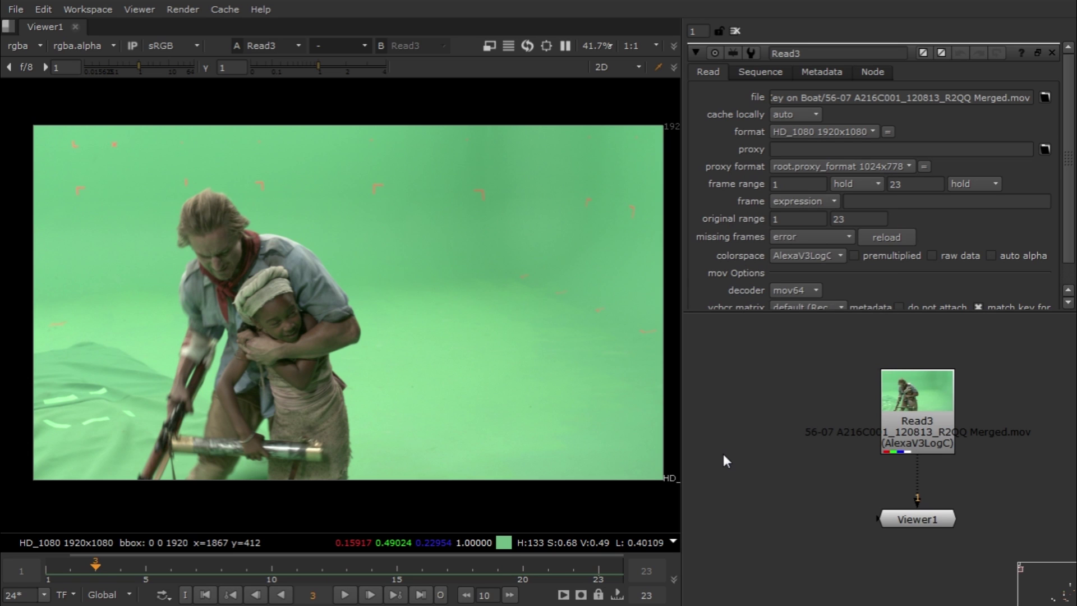
right_click(703, 404)
mouse_move(729, 404)
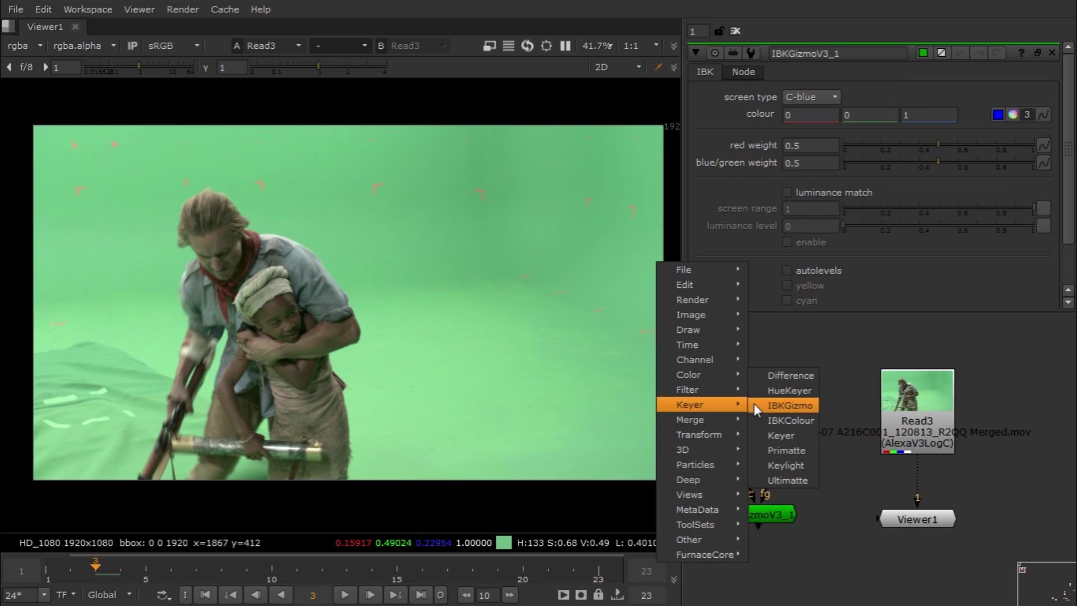
click(799, 422)
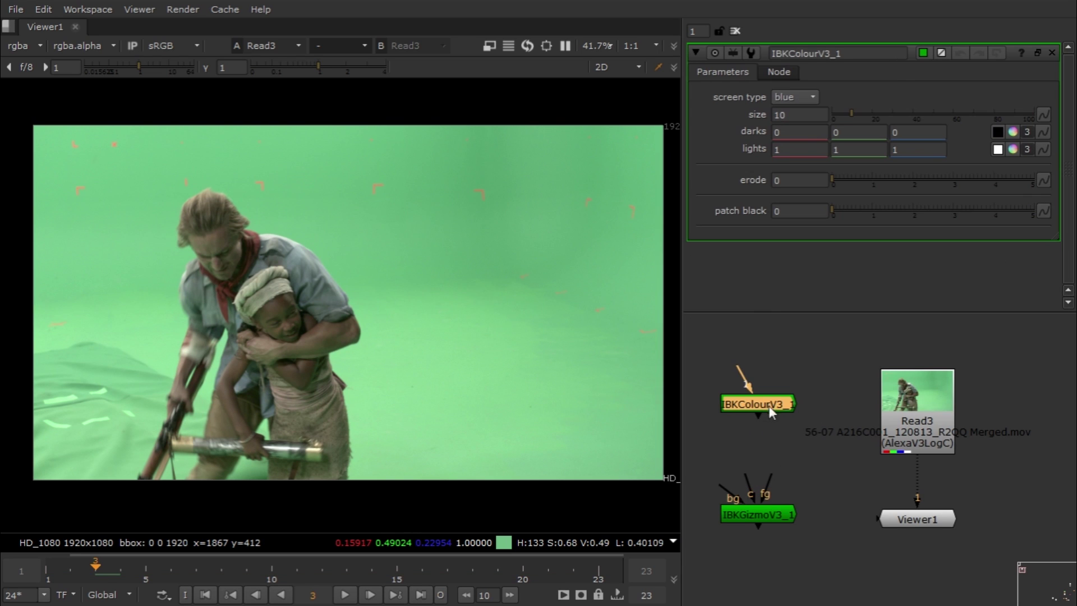
Space out the IBKGizmo, IBKColour and Viewer1 nodes and connect the IBKColour input to Read3
drag(762, 515, 773, 494)
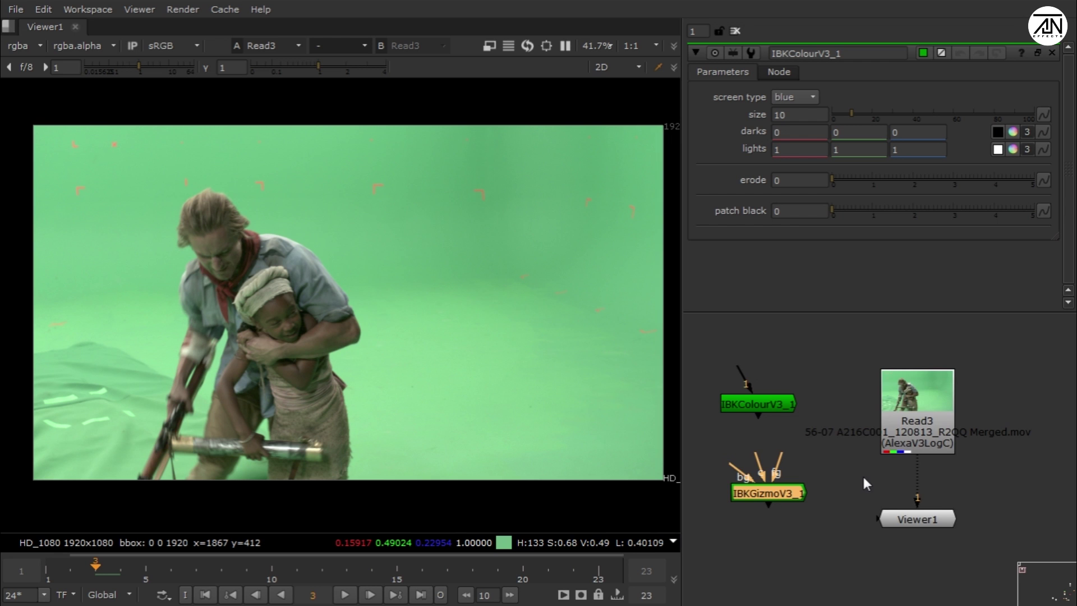
scroll(862, 473, down, 1)
middle_drag(864, 481, 865, 437)
drag(908, 471, 911, 564)
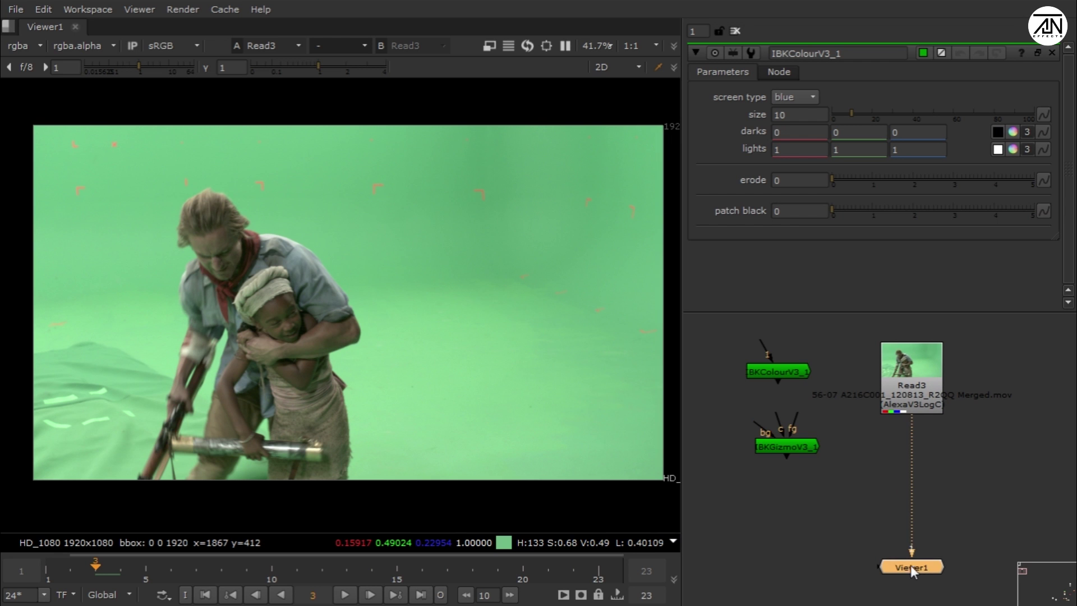
drag(782, 449, 764, 495)
drag(783, 369, 902, 374)
drag(784, 408, 802, 410)
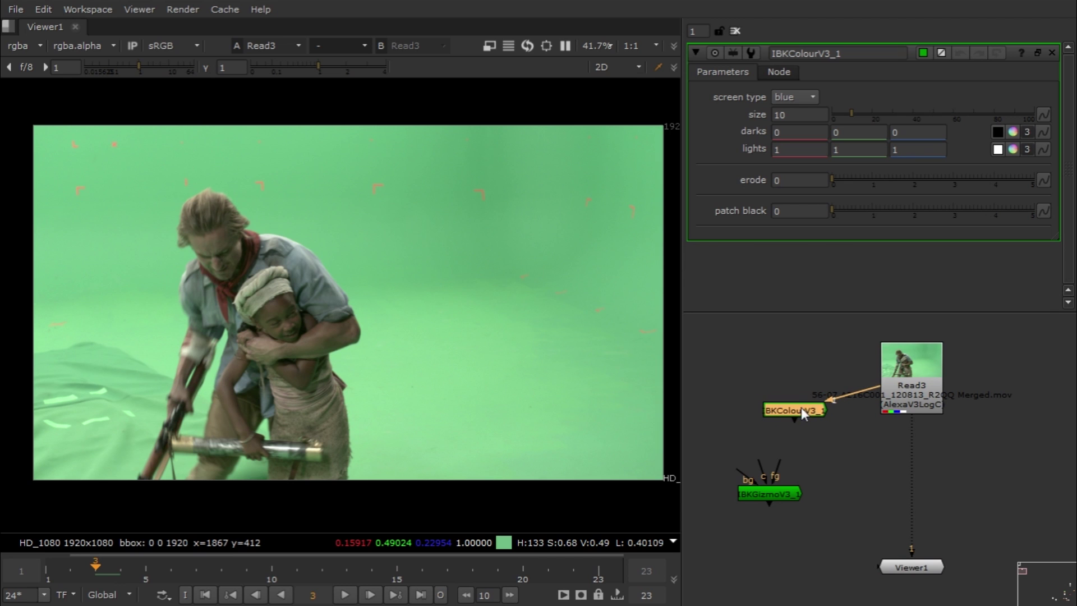
View the IBKColour output, set its screen type to green and its patch black to 5
key(1)
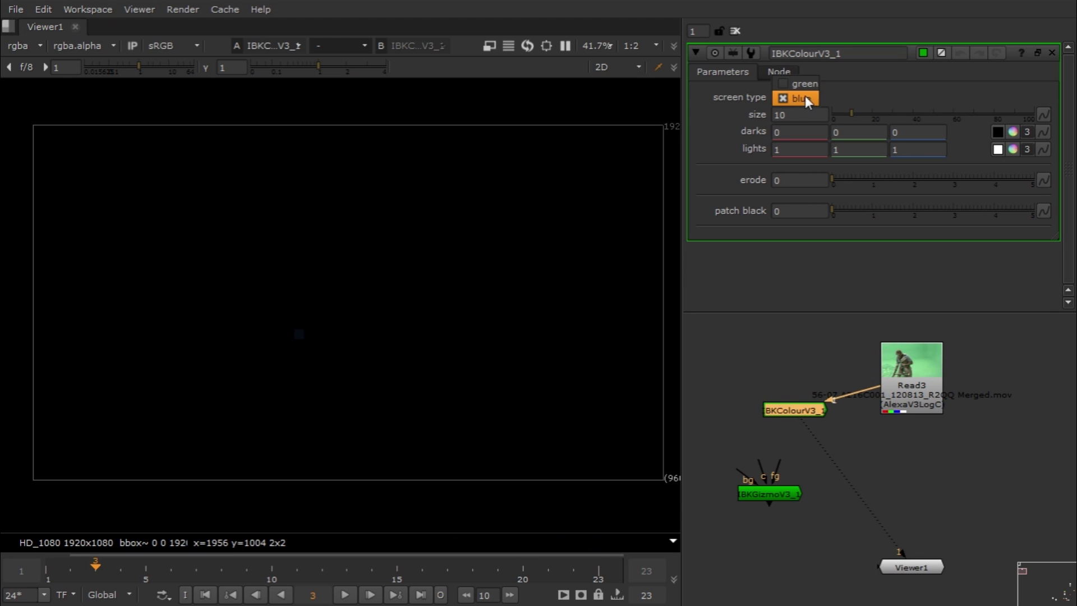
click(817, 82)
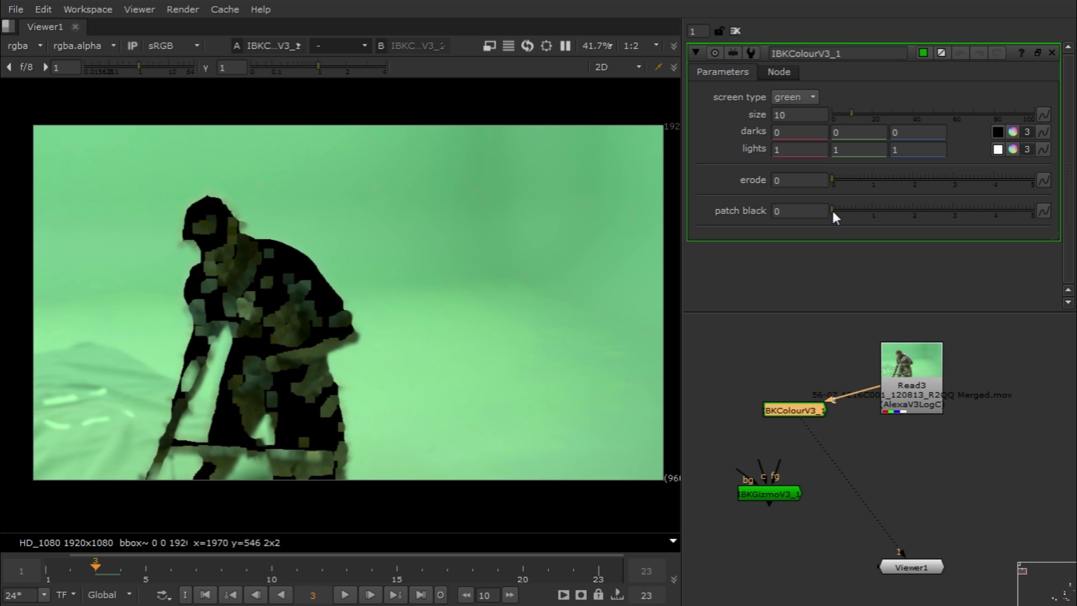
drag(835, 212, 924, 216)
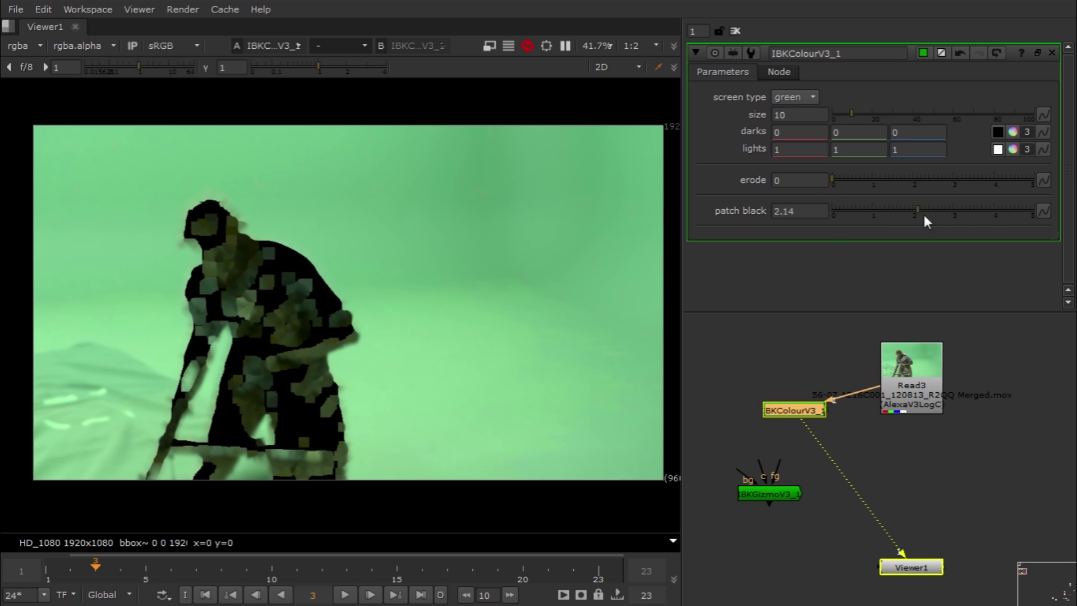
drag(1034, 212, 1072, 216)
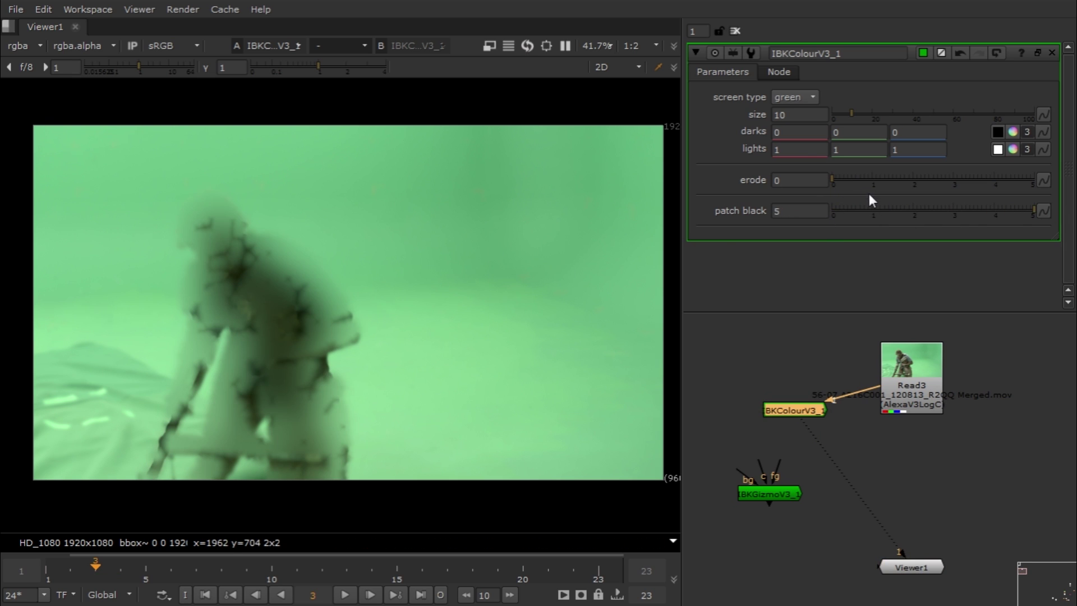
Set the IBKColour node's erode to 10 and its size to 10
drag(867, 181, 1038, 182)
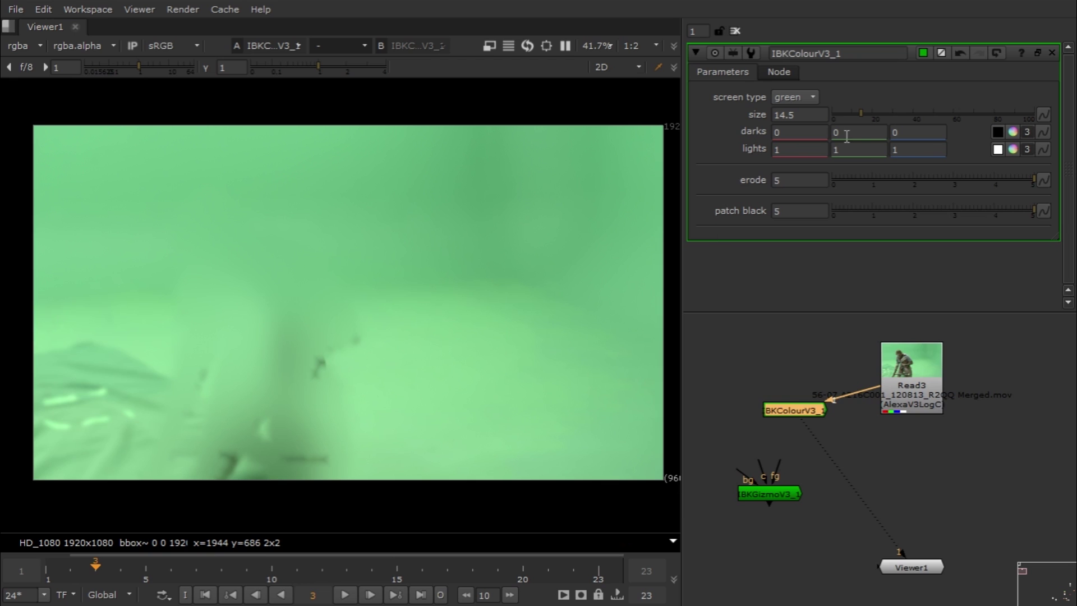
mouse_move(861, 117)
mouse_down()
mouse_move(870, 117)
mouse_move(829, 126)
mouse_move(863, 118)
mouse_up()
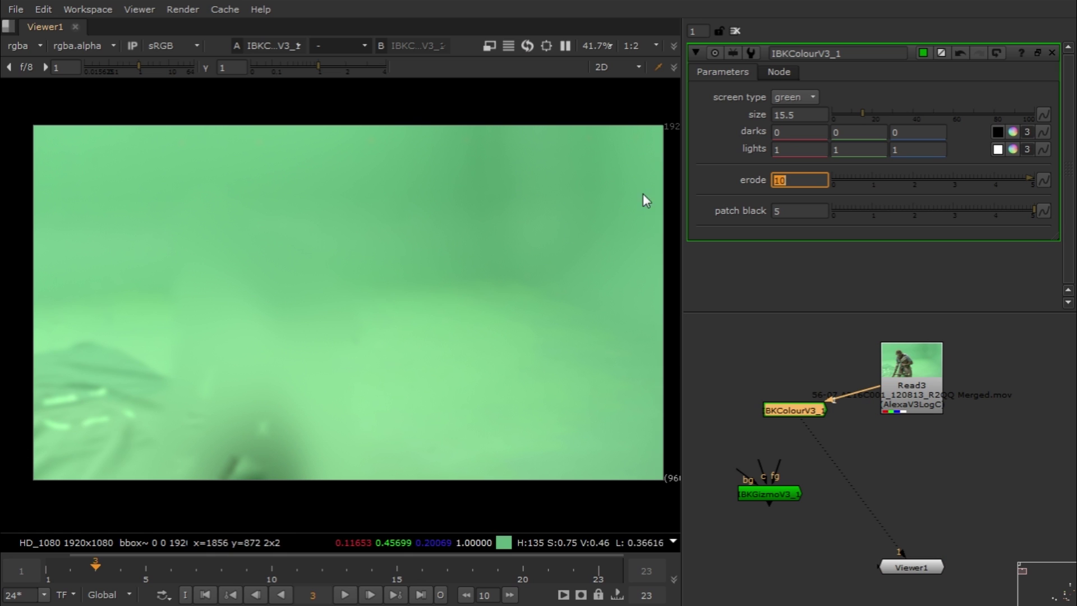
double_click(804, 115)
text(10)
key(Return)
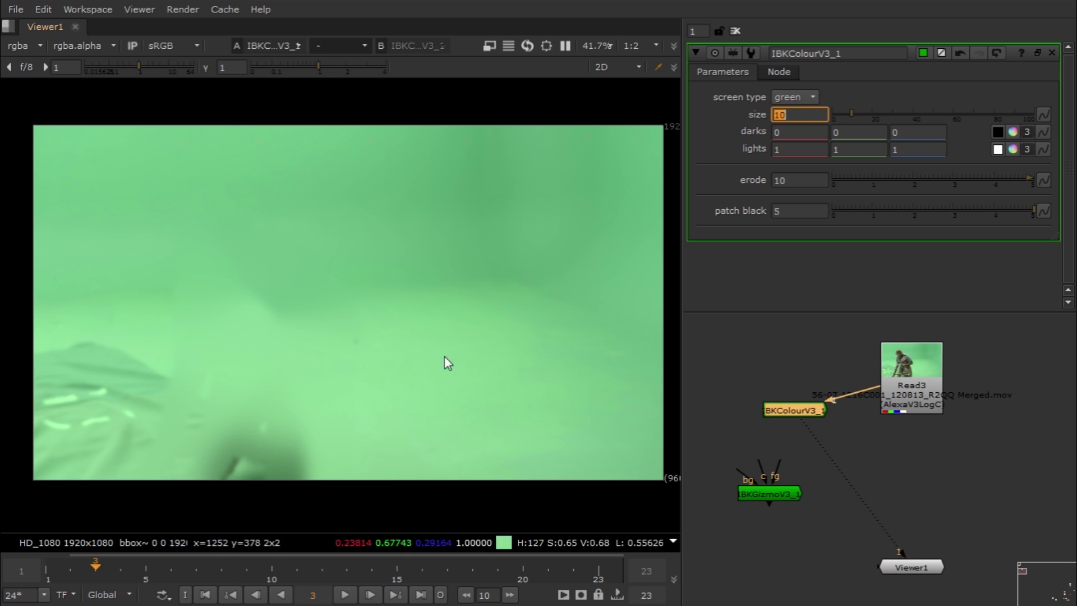
Align the IBKGizmo below IBKColour, then connect its c input to IBKColour and its fg input to Read3
click(809, 469)
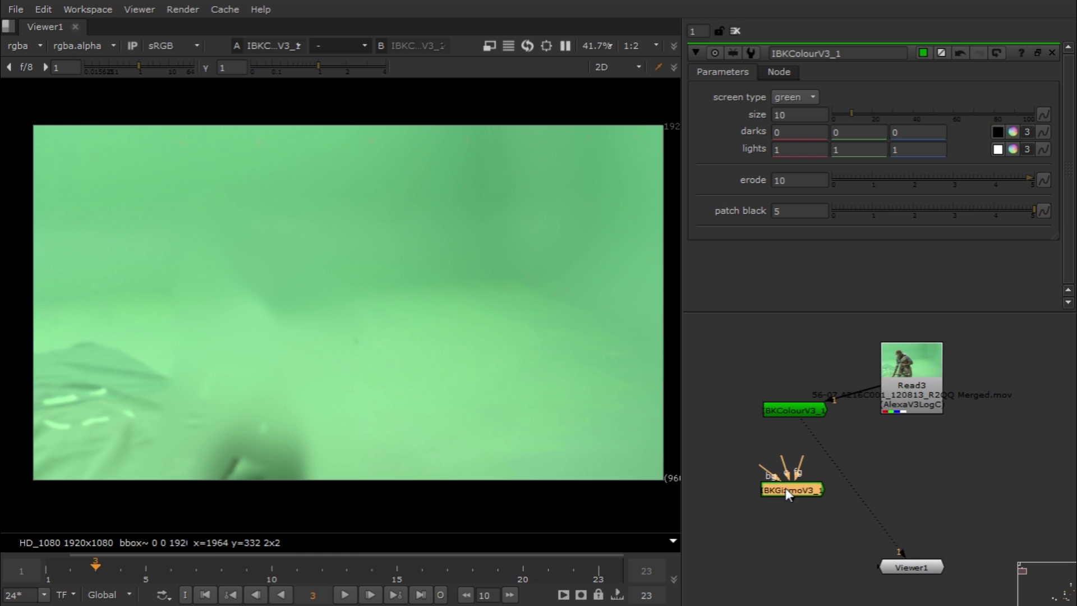
scroll(799, 514, up, 3)
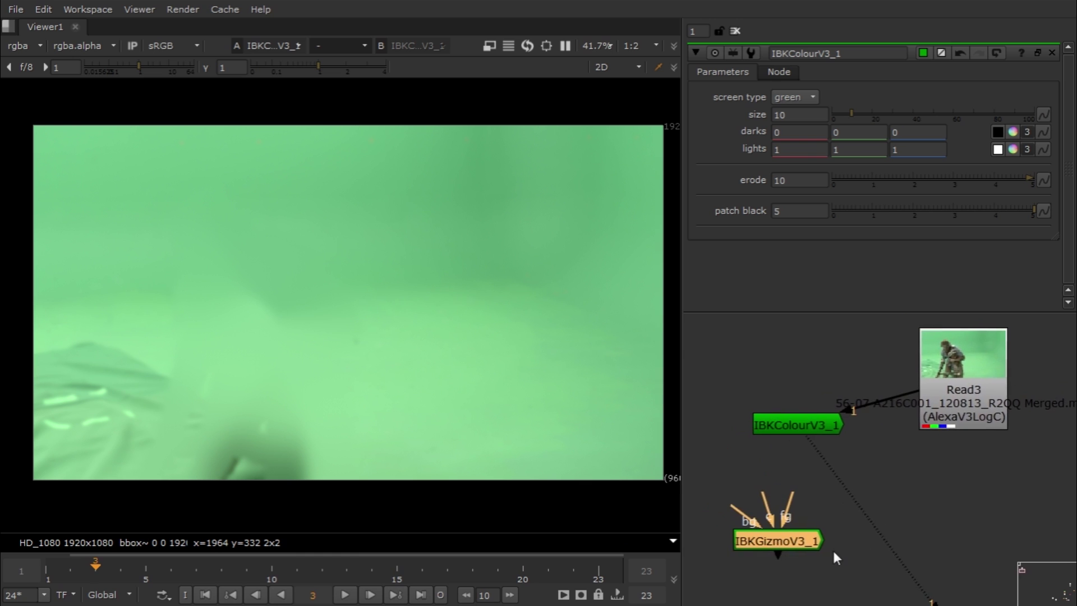
drag(814, 435, 805, 444)
drag(775, 543, 787, 542)
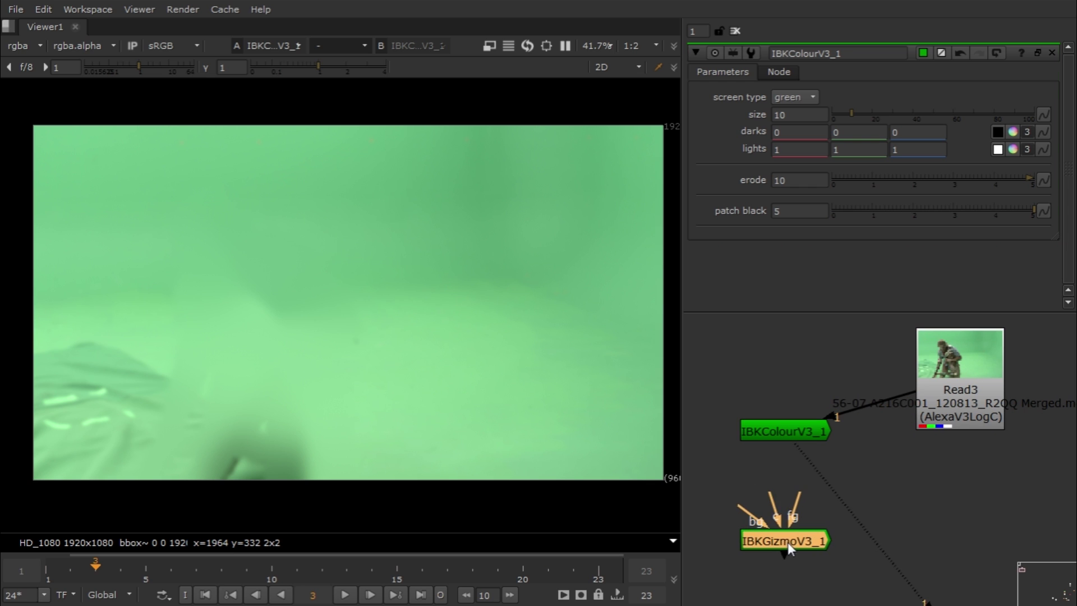
drag(772, 492, 783, 441)
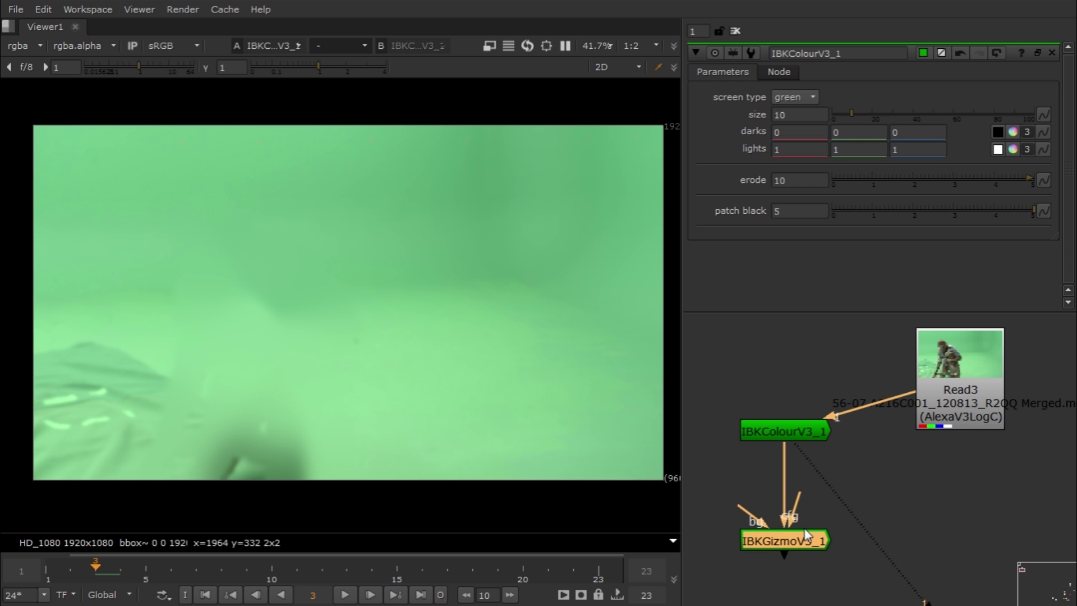
drag(893, 497, 968, 421)
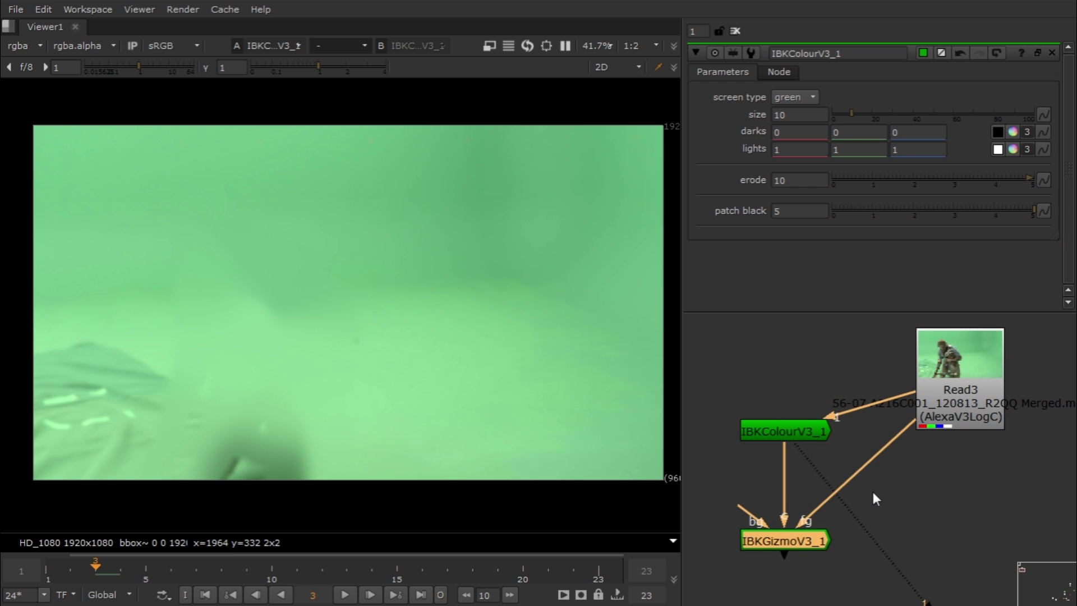
View the IBKGizmo output and set its screen type to C-green
key(1)
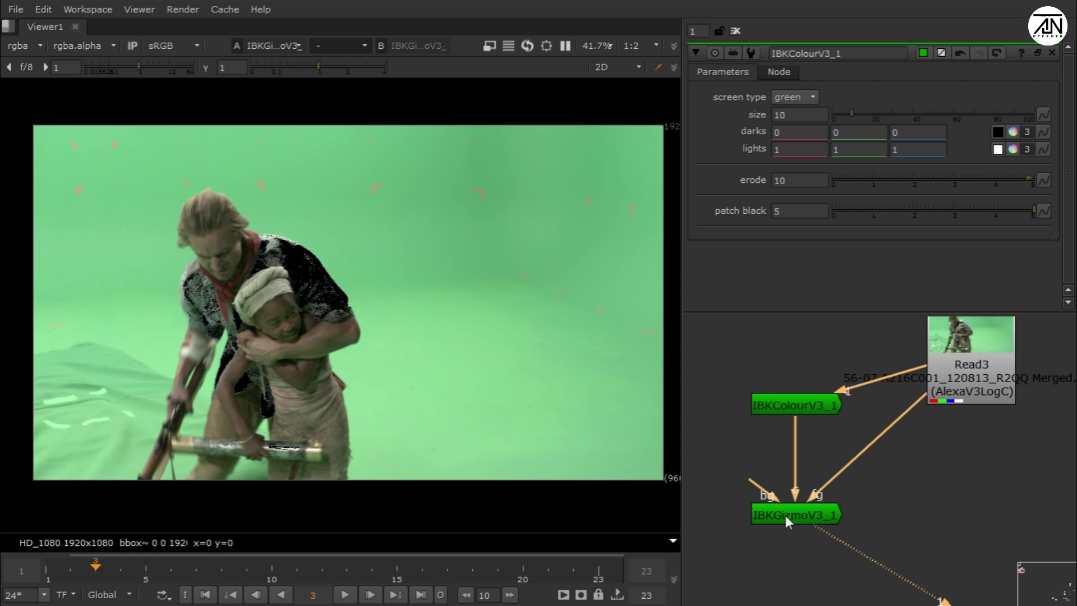
double_click(767, 516)
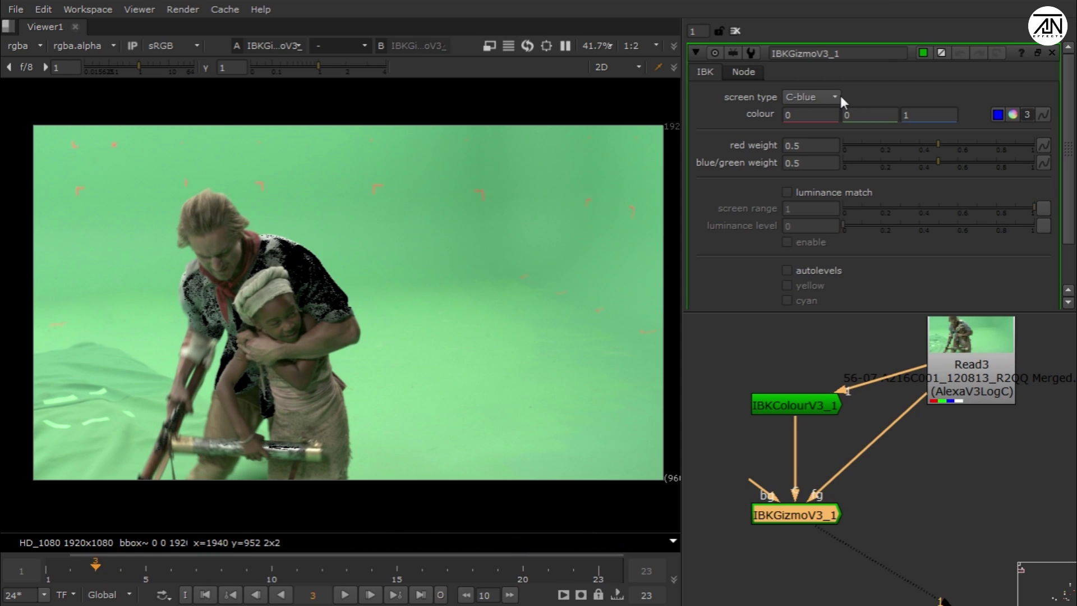
click(813, 97)
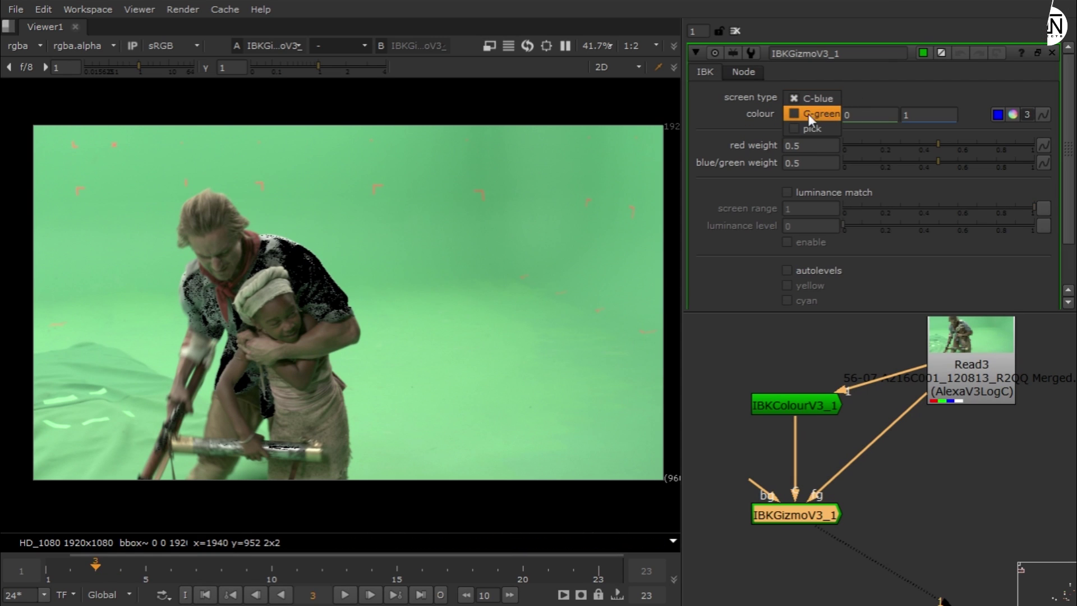
click(809, 113)
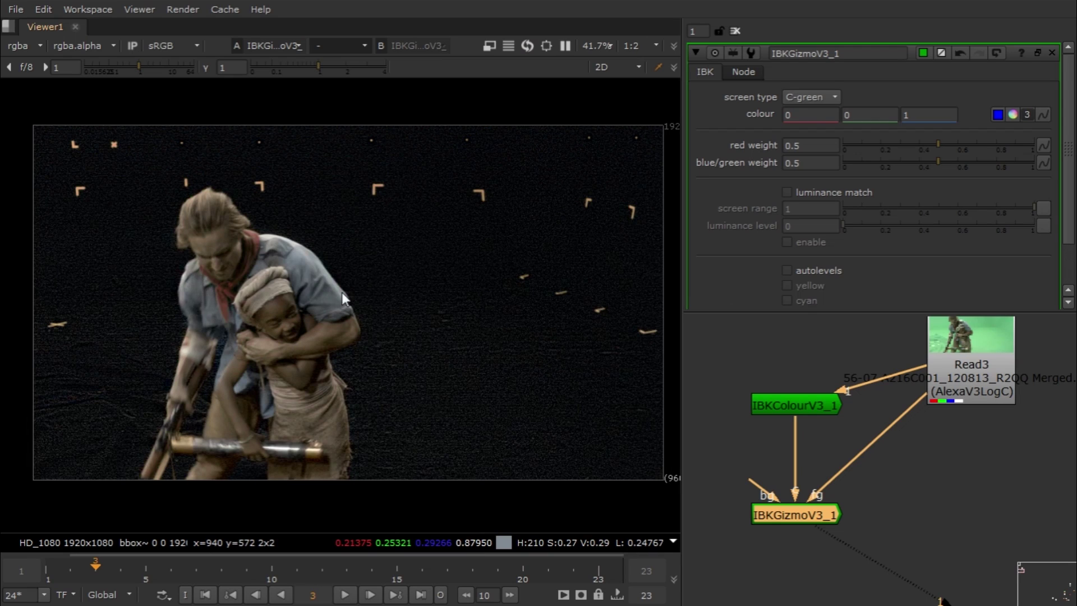
Compare the IBKGizmo's alpha matte with its colour result and examine the background area of the matte up close
key(a)
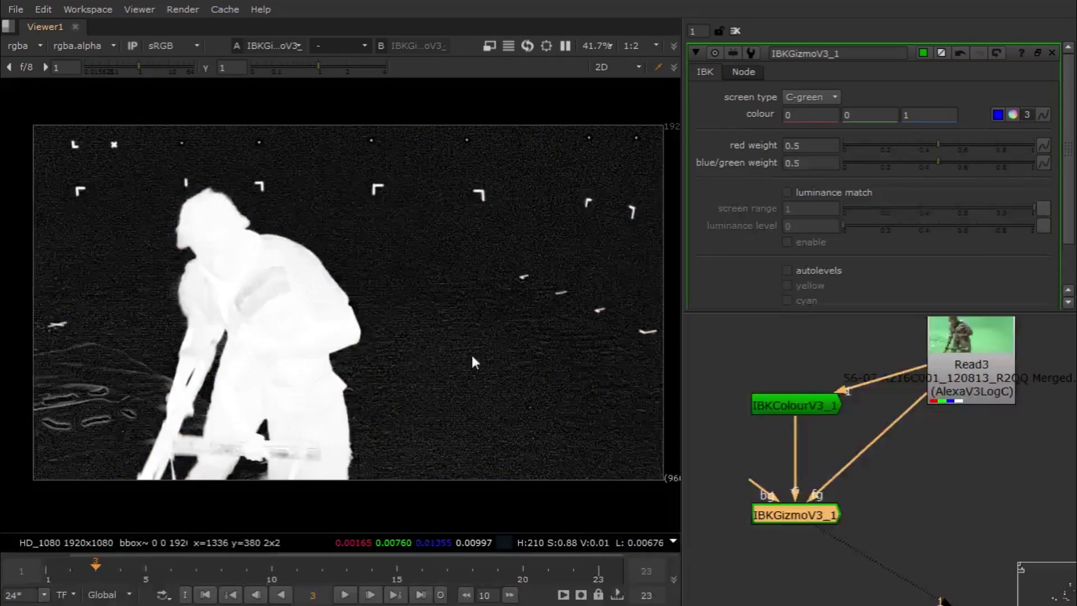
key(a)
key(a)
key(a)
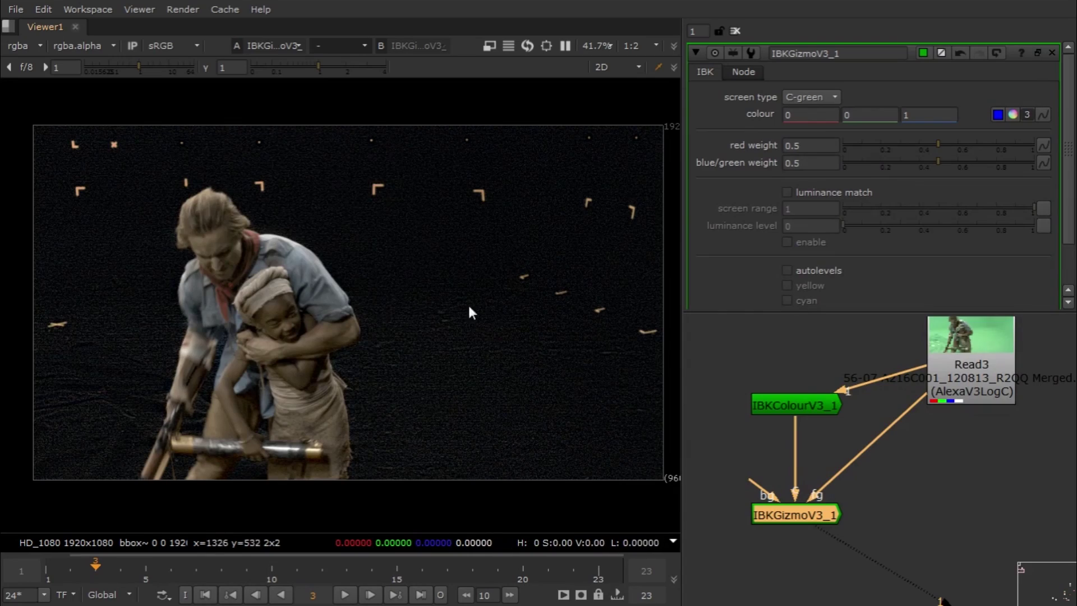
key(a)
scroll(513, 332, up, 3)
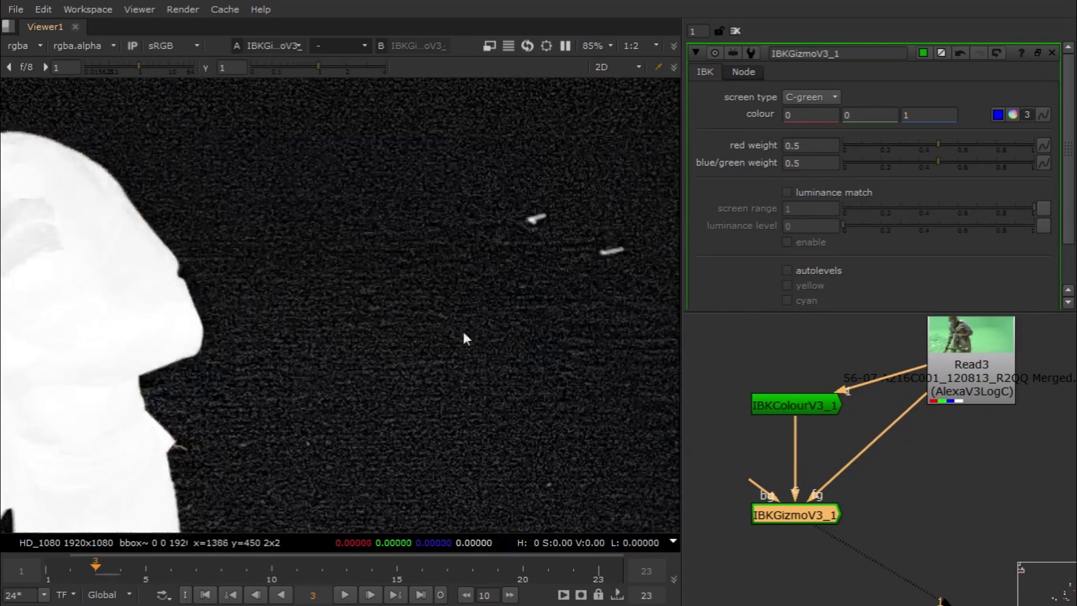
Turn on autolevels and yellow for the IBKGizmo while viewing its colour result
middle_drag(347, 272, 560, 307)
scroll(415, 216, up, 1)
middle_drag(378, 197, 415, 255)
scroll(426, 241, up, 1)
key(a)
scroll(520, 314, down, 2)
scroll(415, 256, down, 2)
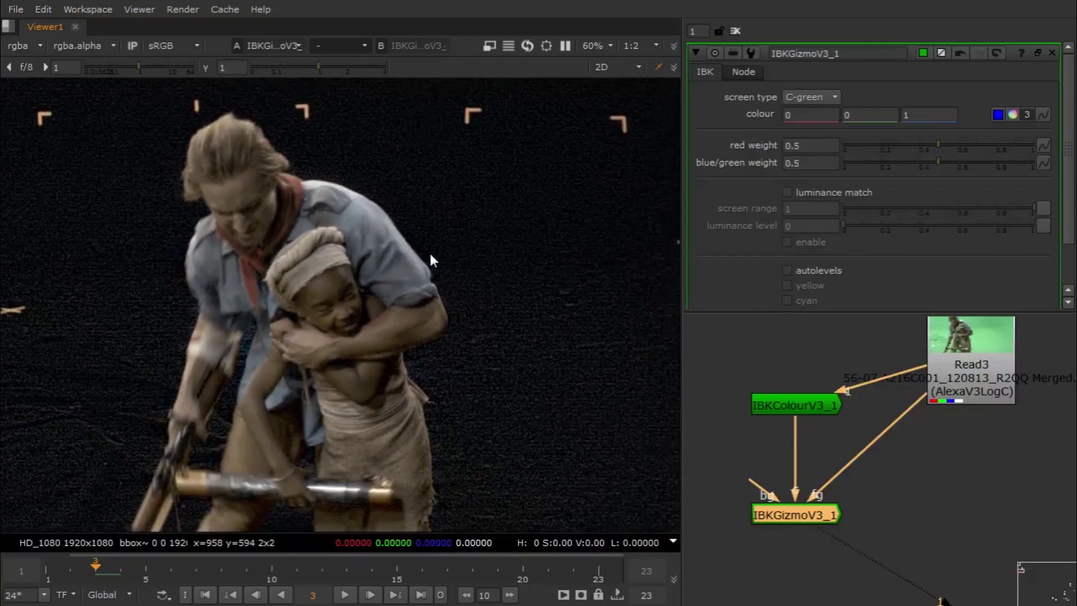
click(786, 269)
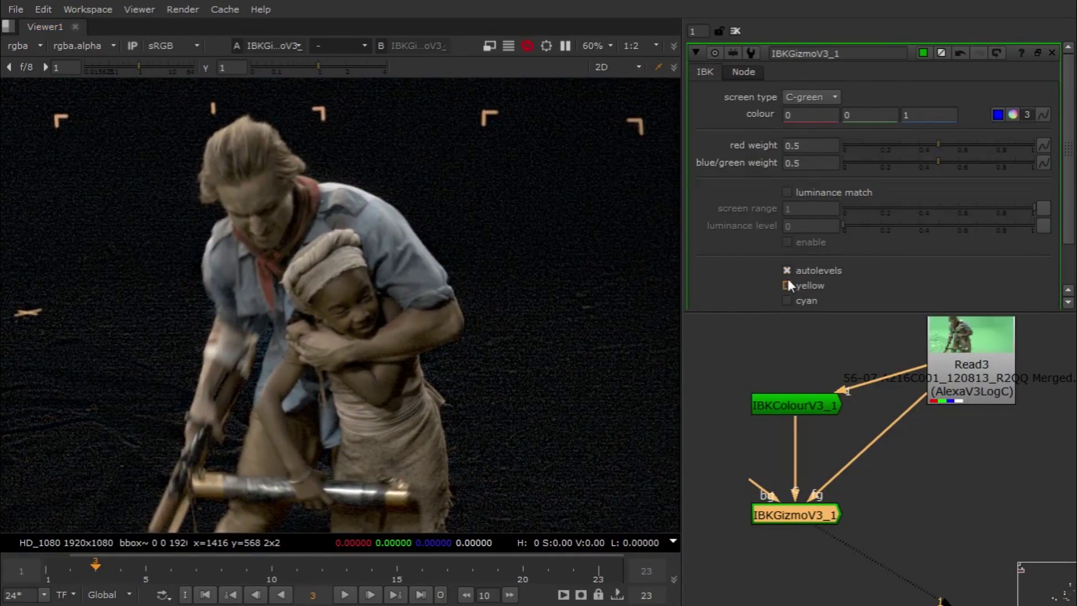
click(787, 286)
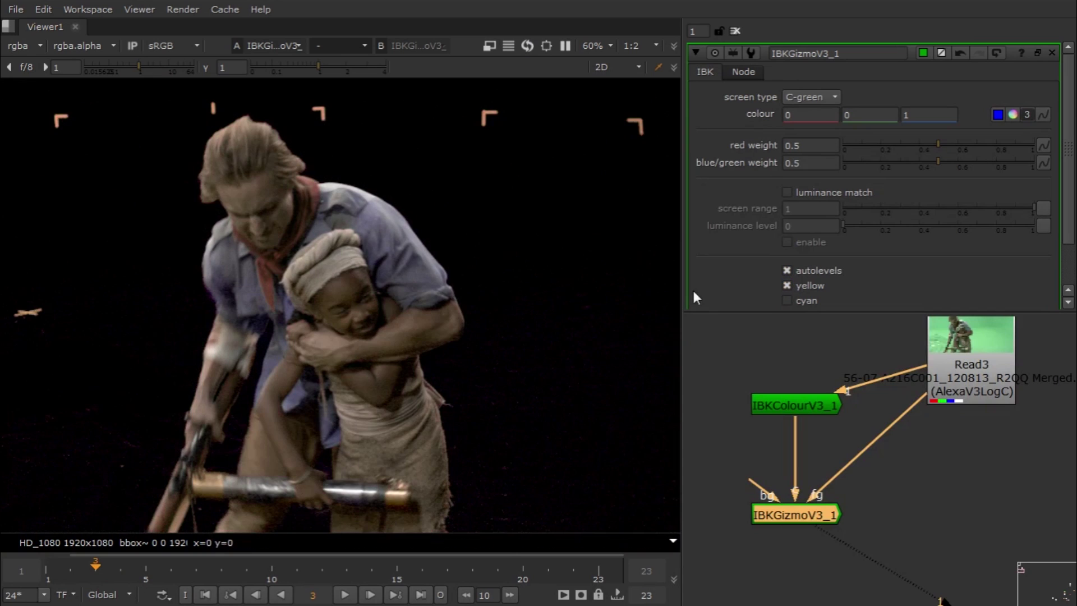
Compare the IBKGizmo's alpha matte with its colour result, checking the whole frame and the man's hair edges up close
scroll(415, 291, down, 3)
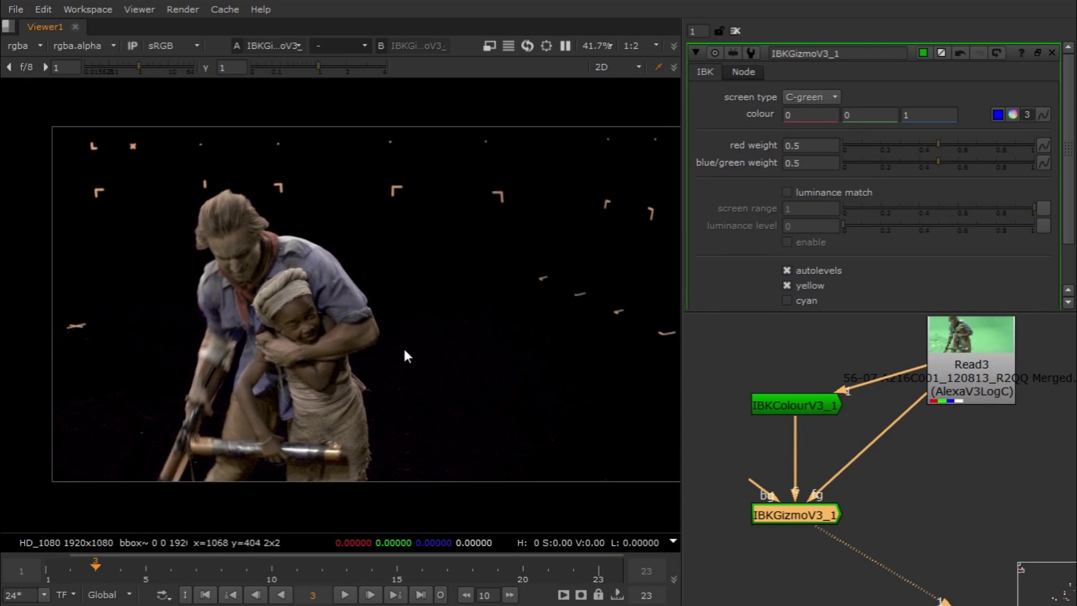
middle_drag(408, 357, 386, 356)
key(a)
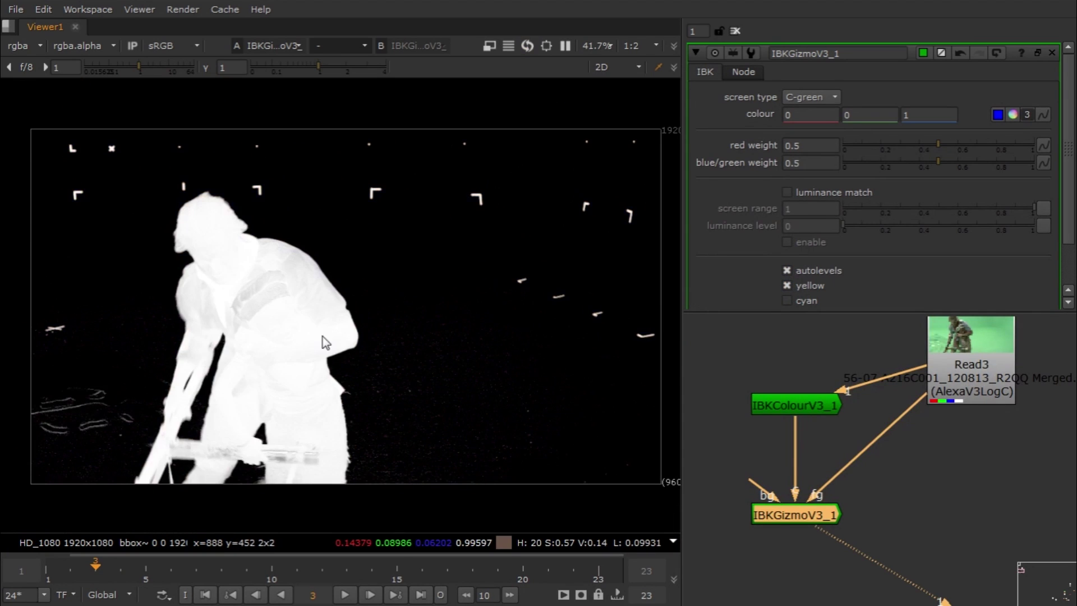
scroll(322, 336, up, 3)
middle_drag(318, 334, 398, 214)
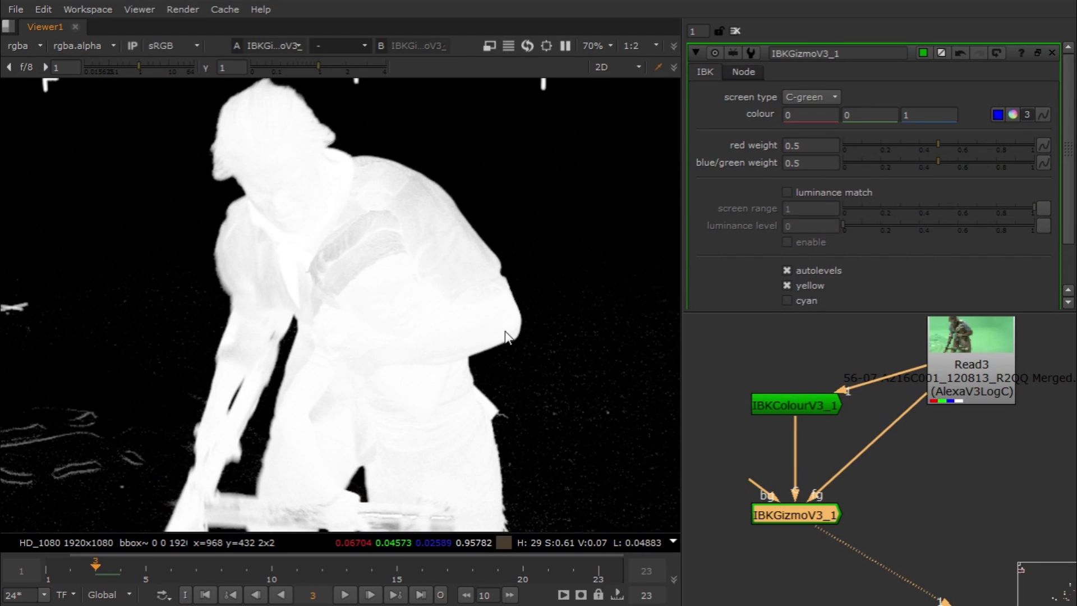
scroll(458, 245, up, 2)
middle_drag(245, 199, 367, 258)
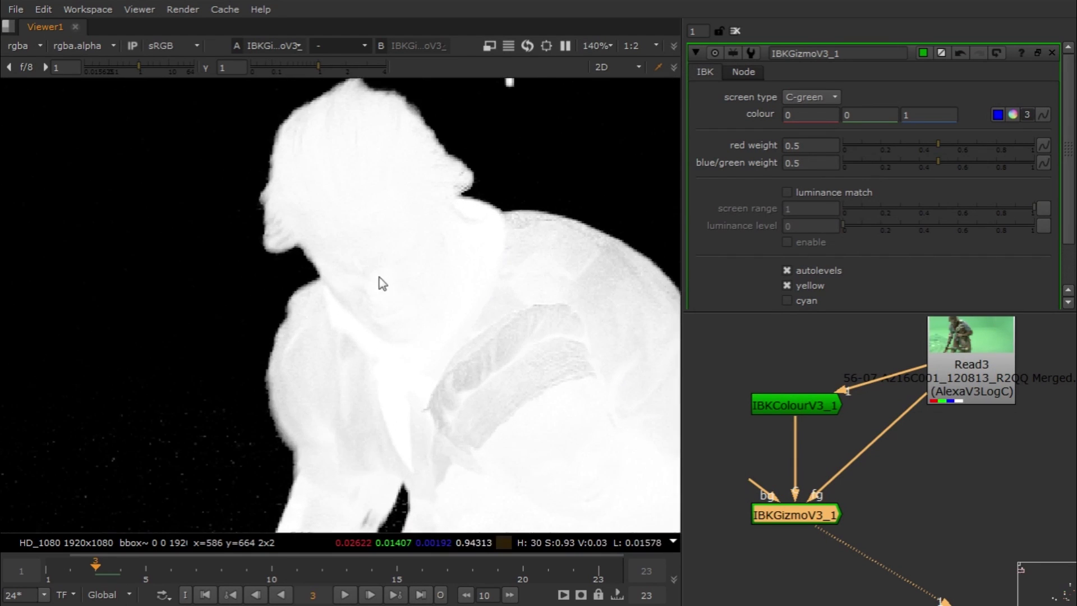
scroll(337, 294, up, 3)
key(a)
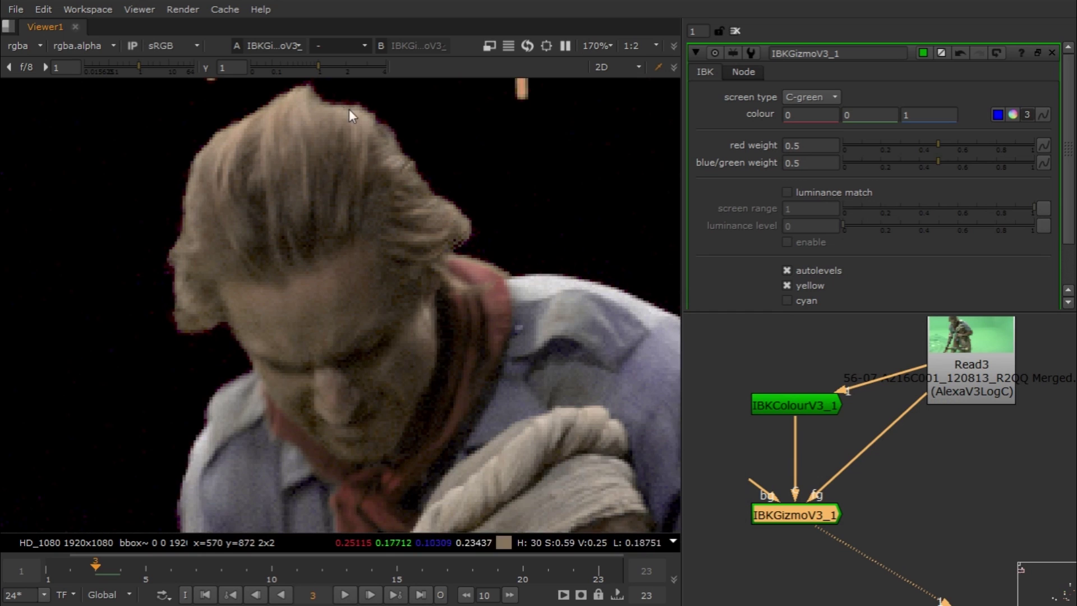
key(a)
key(a)
scroll(487, 237, down, 5)
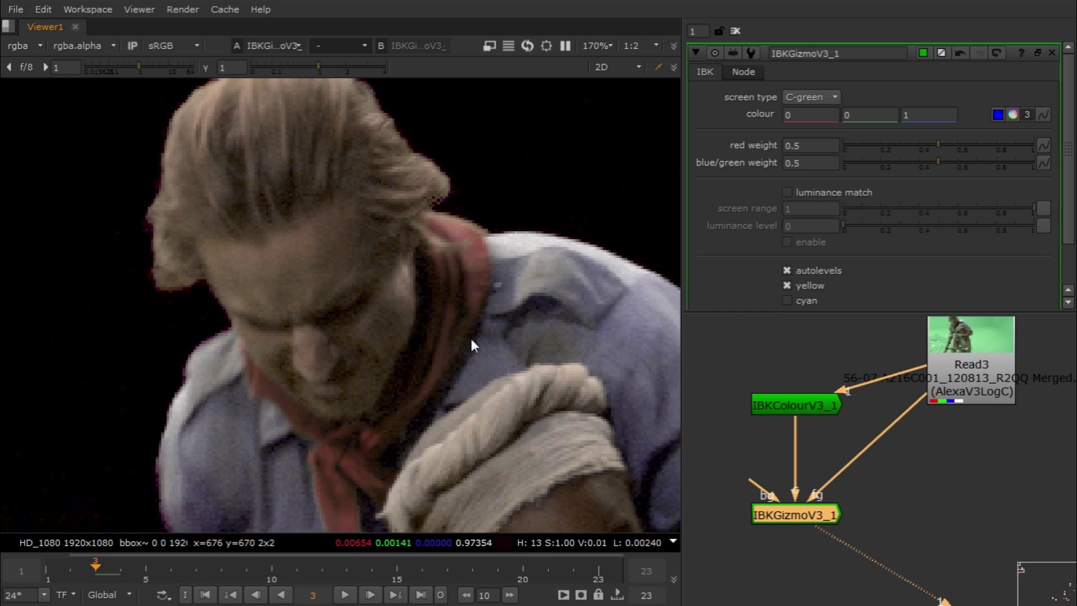
middle_drag(439, 304, 358, 270)
Add a Primatte node beside Read3, connect its fg input to Read3 and view its output
middle_drag(911, 492, 831, 447)
scroll(831, 447, down, 2)
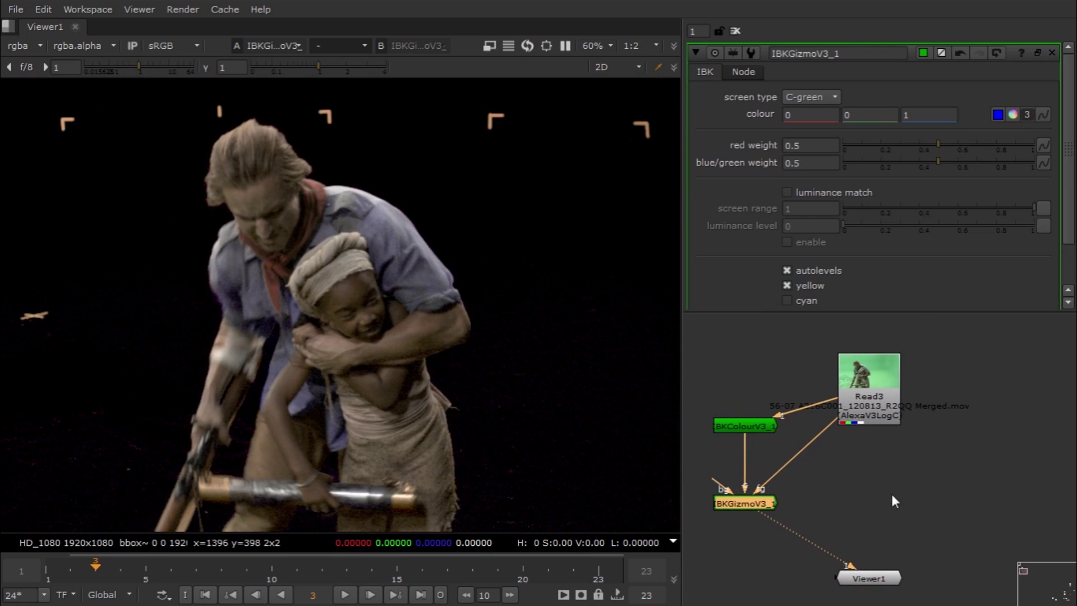
click(895, 491)
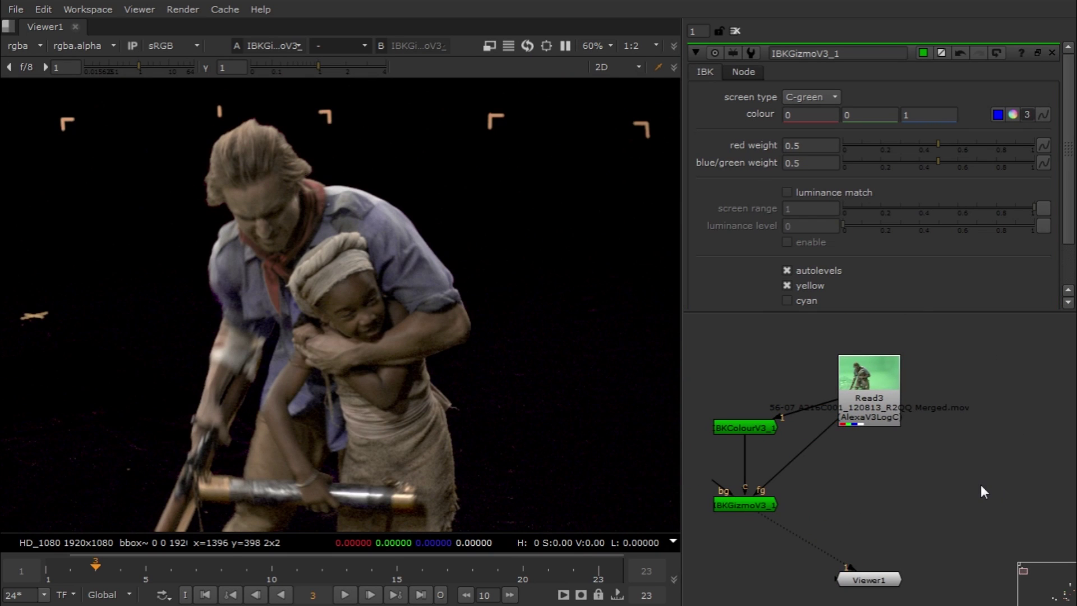
right_click(929, 474)
mouse_move(892, 447)
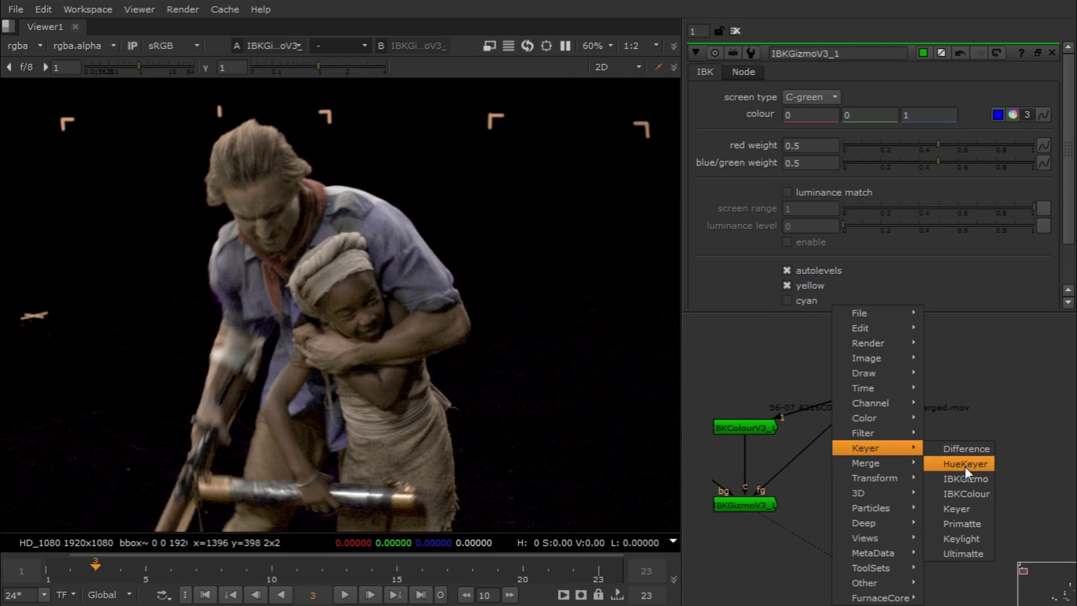
click(960, 522)
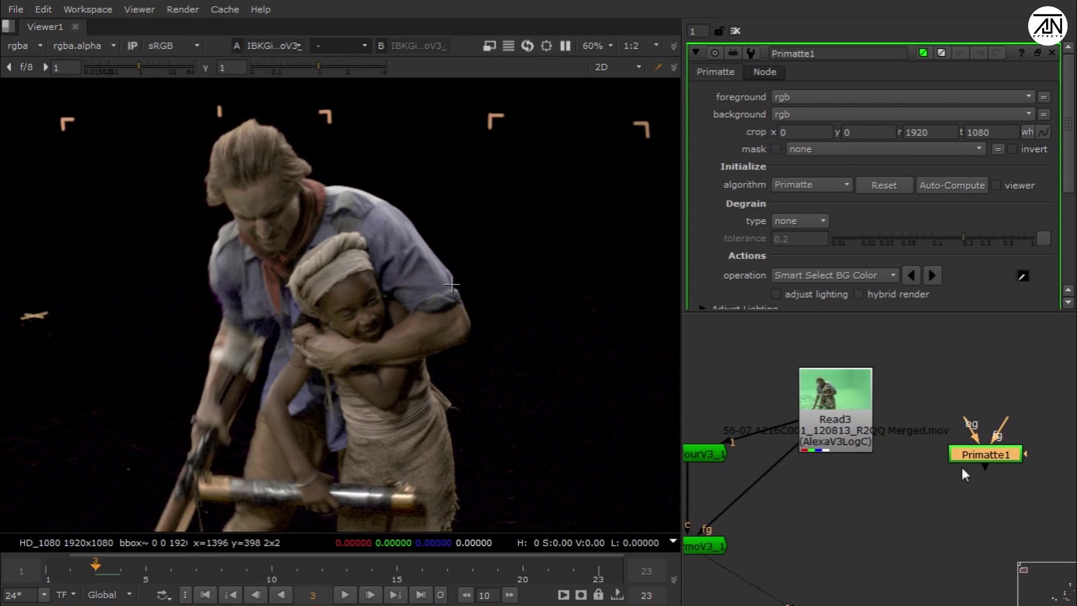
drag(1001, 422, 860, 434)
key(1)
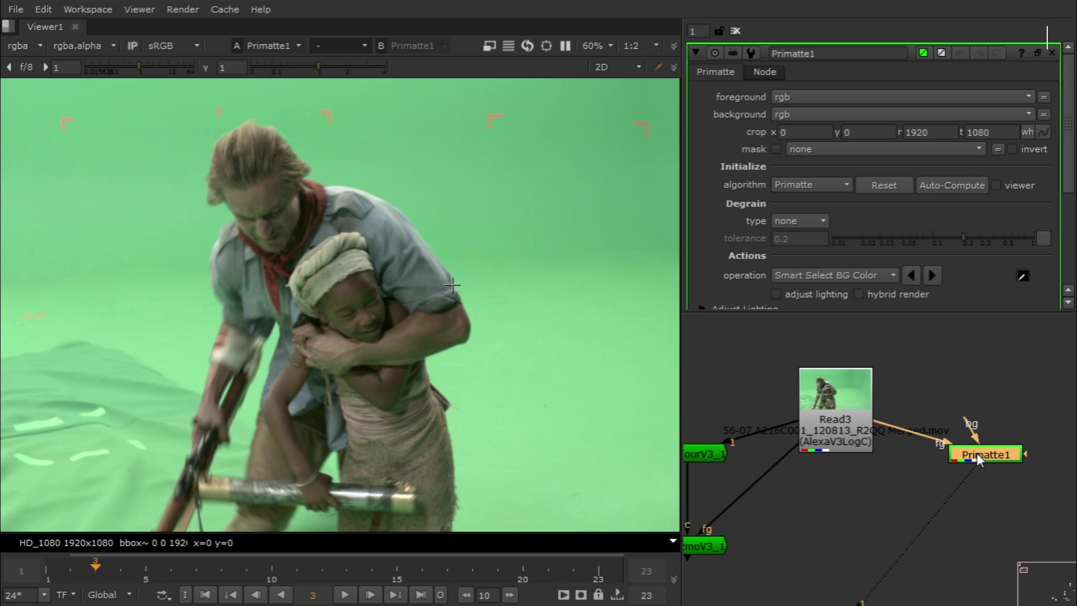
Sample three patches of green backdrop beside the actors with Primatte's Smart Select BG Color operation
scroll(493, 338, down, 3)
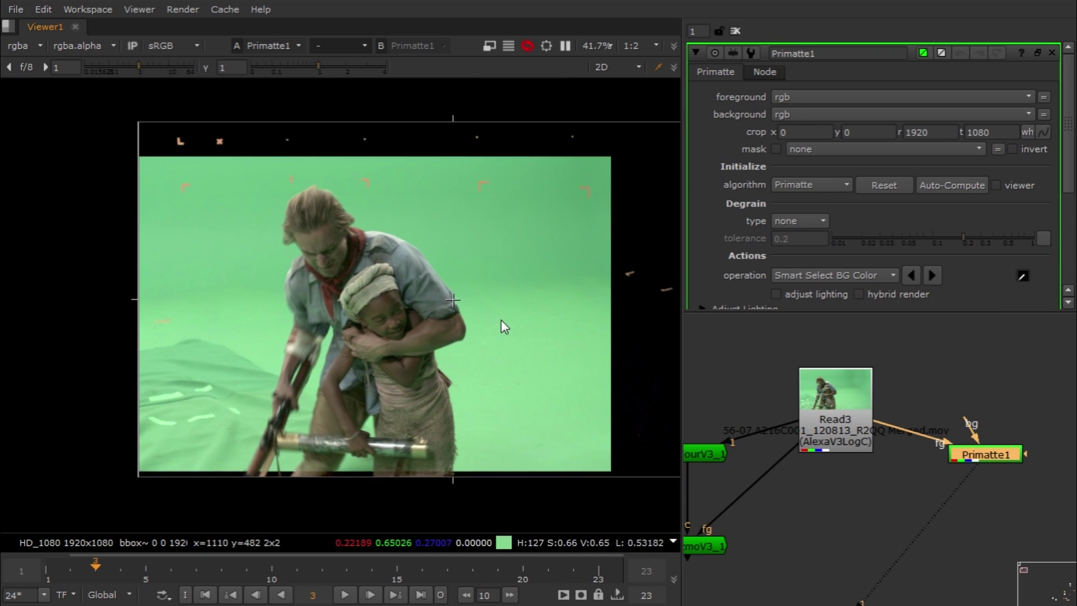
middle_drag(511, 321, 432, 340)
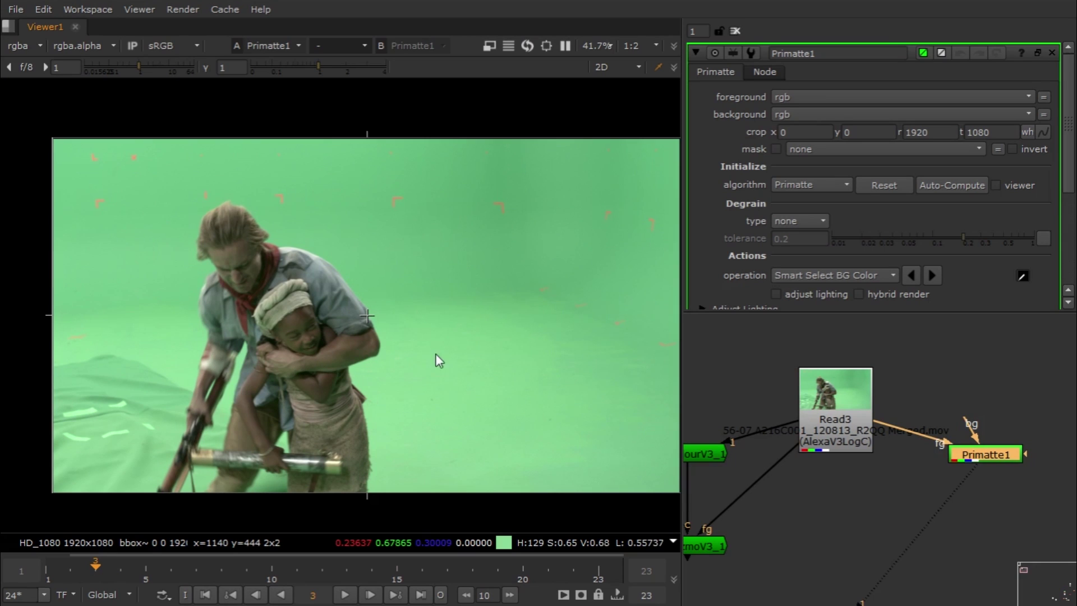
ctrl+shift+drag(426, 347, 450, 427)
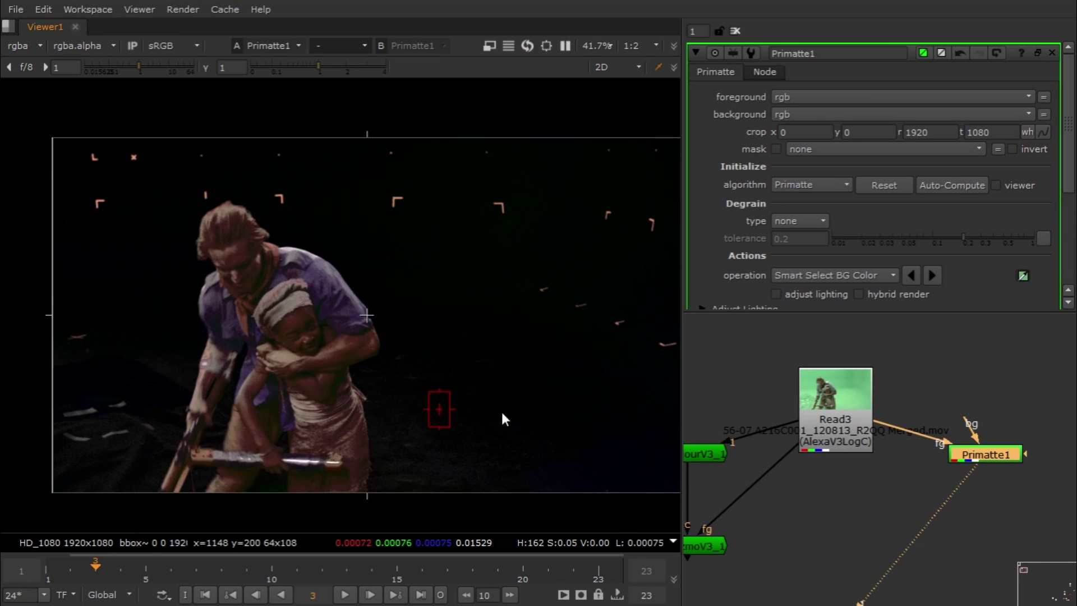
ctrl+shift+drag(470, 309, 508, 346)
ctrl+shift+drag(414, 320, 445, 368)
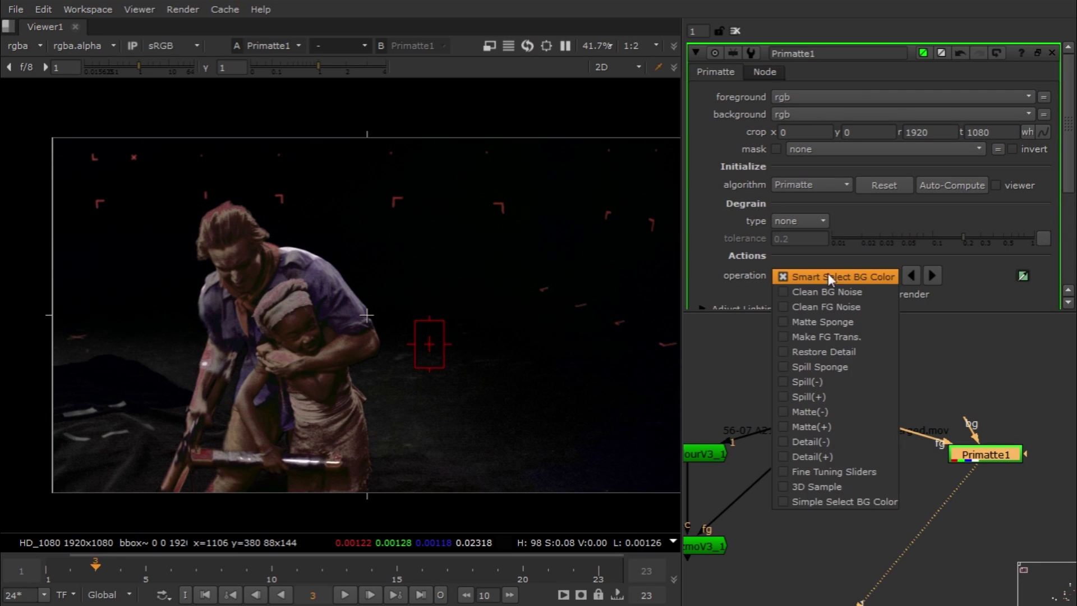
Enlarge the node properties area and set the Primatte operation to Clean BG Noise
click(829, 277)
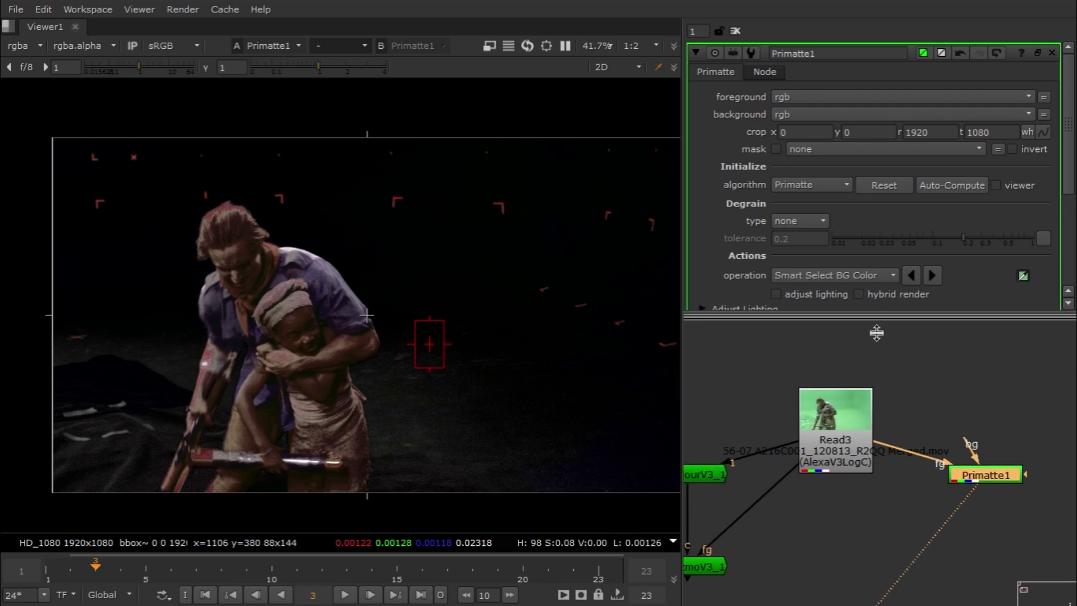
drag(877, 333, 876, 386)
click(873, 274)
click(852, 291)
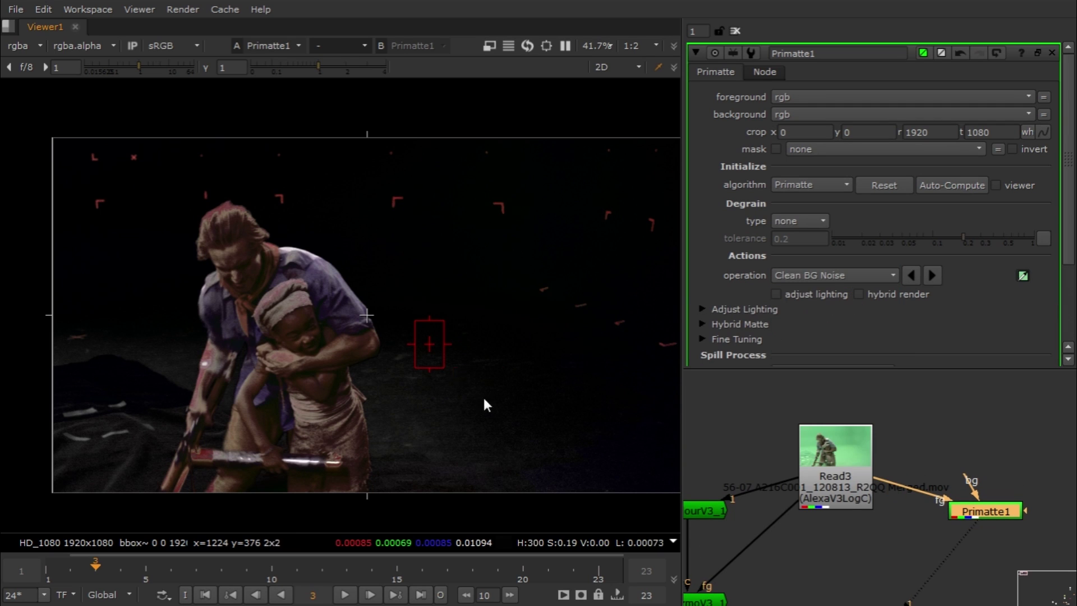
Switch Primatte to Clean FG Noise and sample the man's face, the embracing arms and the metal tube
click(827, 276)
click(827, 289)
ctrl+shift+drag(230, 245, 251, 275)
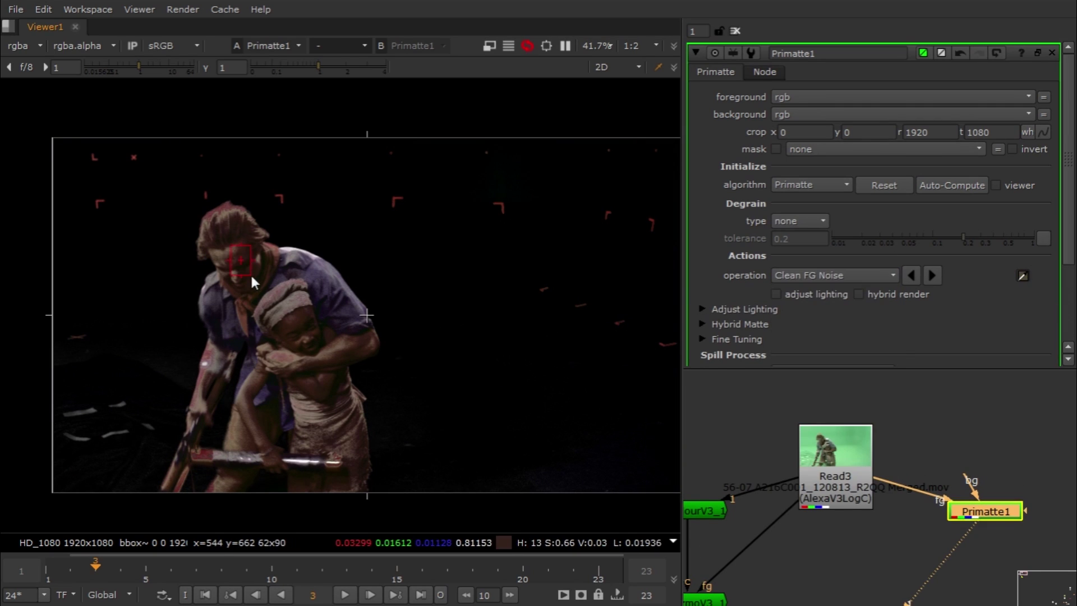
ctrl+shift+drag(267, 359, 333, 402)
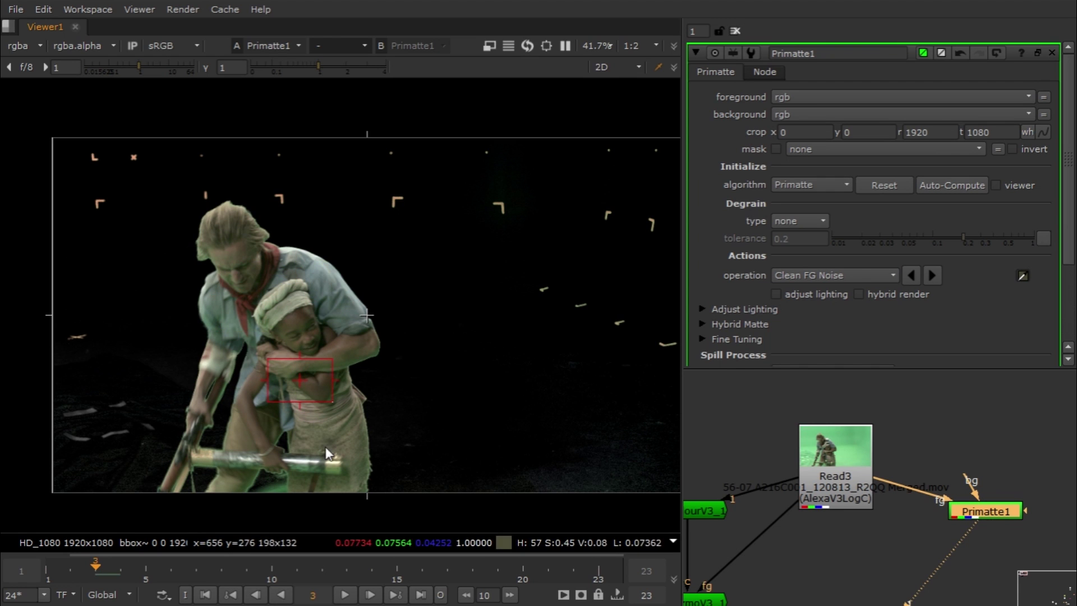
ctrl+shift+drag(254, 449, 283, 470)
ctrl+shift+drag(213, 451, 264, 460)
ctrl+shift+drag(270, 364, 303, 379)
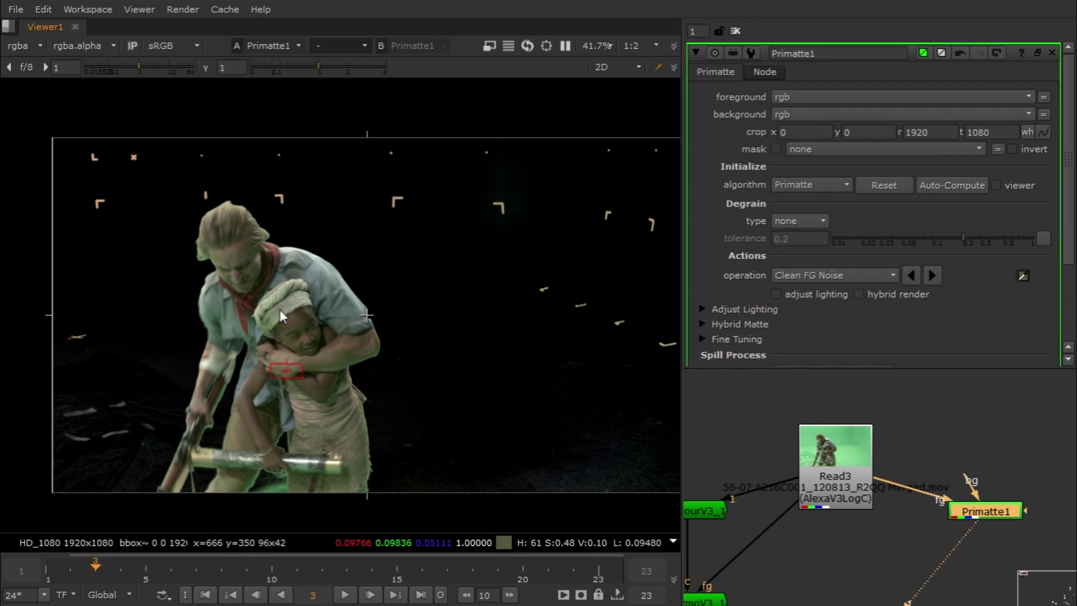
Switch Primatte to Clean BG Noise and sample several backdrop areas on both sides of the actors
click(835, 275)
click(808, 324)
mouse_move(428, 362)
ctrl+shift+mouse_down()
mouse_move(396, 404)
mouse_move(386, 476)
mouse_move(436, 481)
ctrl+shift+mouse_up()
ctrl+shift+drag(161, 326, 159, 312)
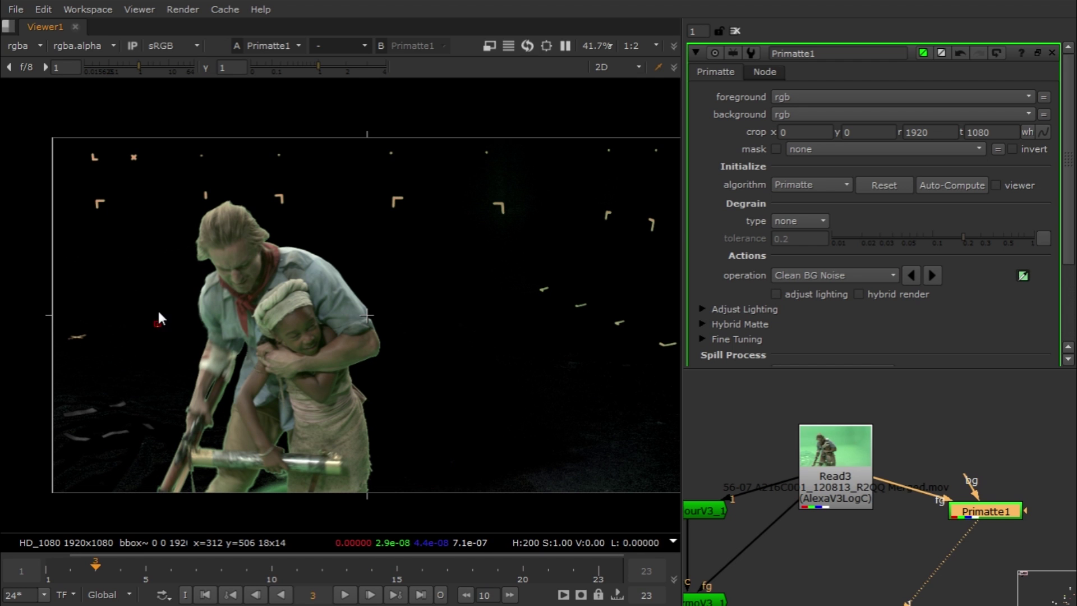
ctrl+shift+drag(115, 244, 146, 258)
ctrl+shift+drag(448, 259, 495, 341)
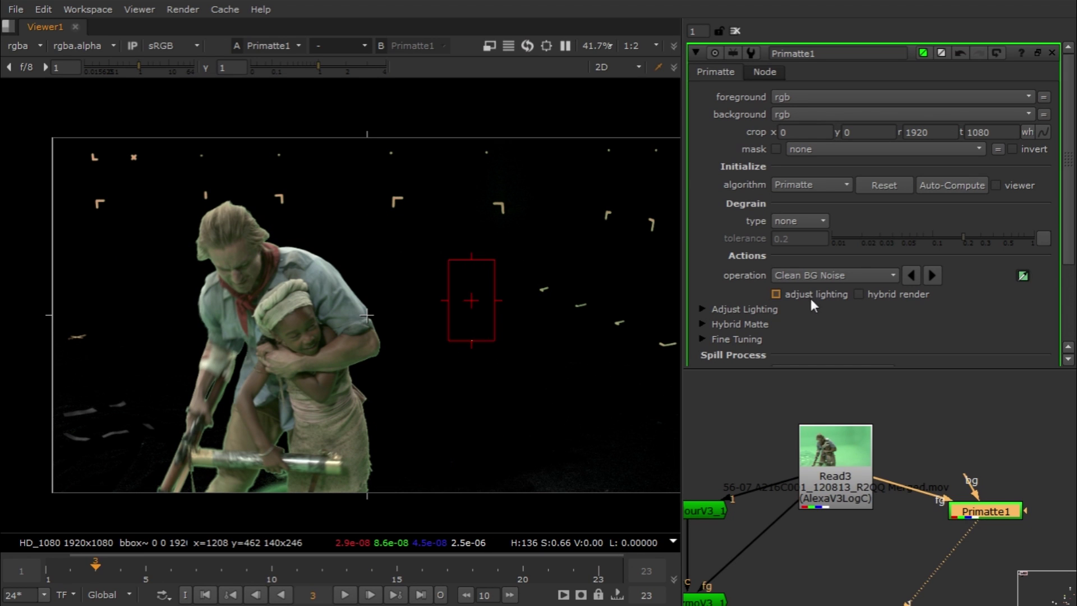
Set Primatte back to Clean FG Noise and sample the child's upper body and lower dress
click(832, 275)
click(826, 308)
ctrl+shift+drag(261, 335, 312, 391)
ctrl+shift+drag(298, 429, 330, 479)
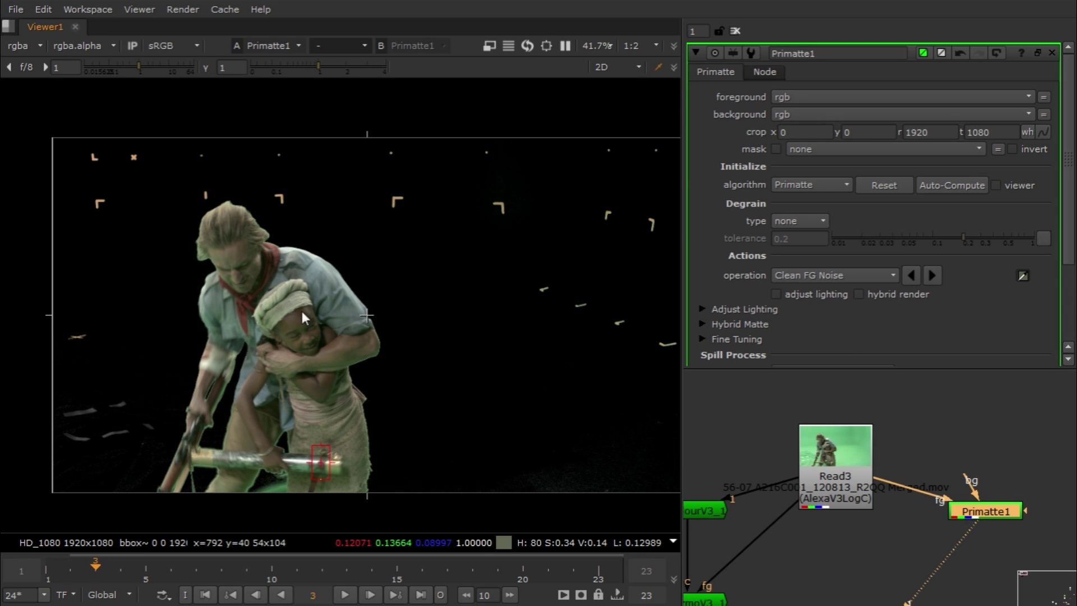
Compare Primatte's alpha matte with its colour result, both close up and across the full frame
key(a)
scroll(336, 301, up, 3)
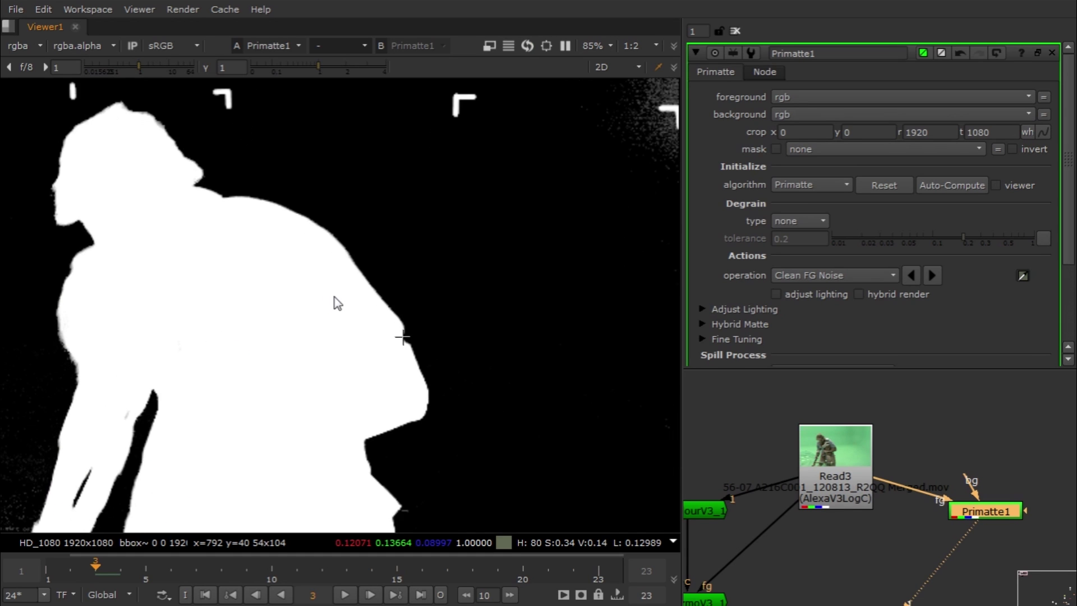
scroll(335, 298, down, 3)
middle_drag(411, 400, 421, 372)
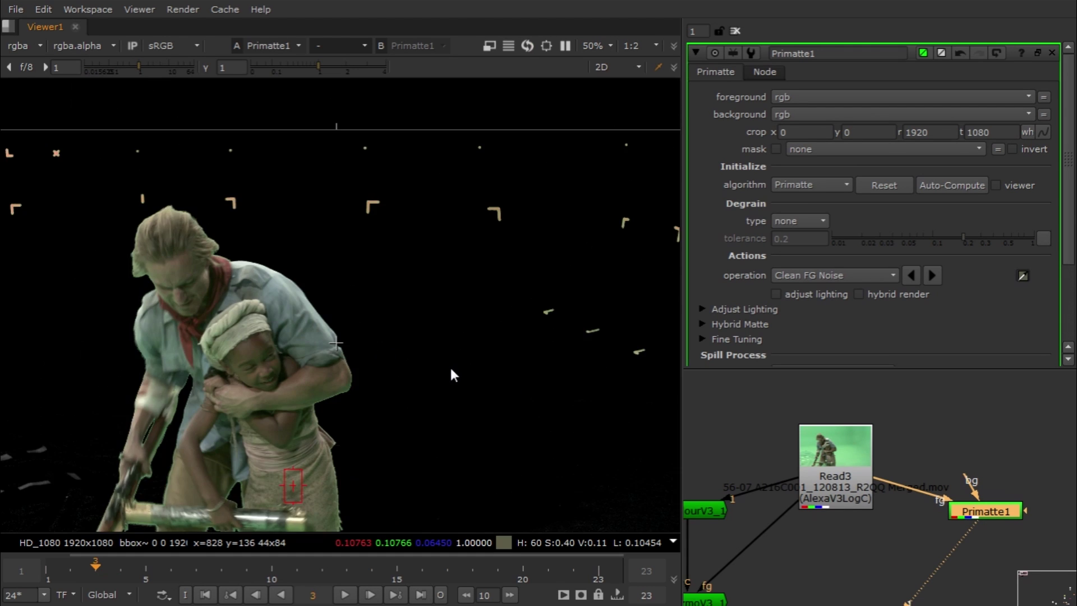
scroll(455, 375, down, 2)
key(a)
key(a)
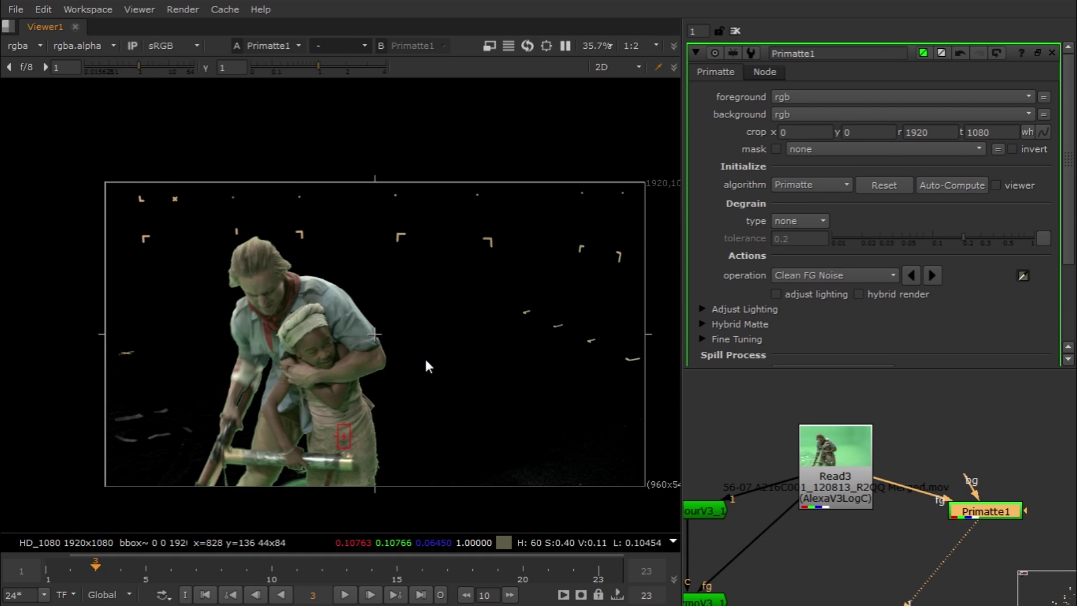
Rearrange the node graph: level IBKColour and Primatte with Read3 and lower the IBKGizmo beneath IBKColour
middle_drag(891, 542, 911, 515)
scroll(915, 503, down, 1)
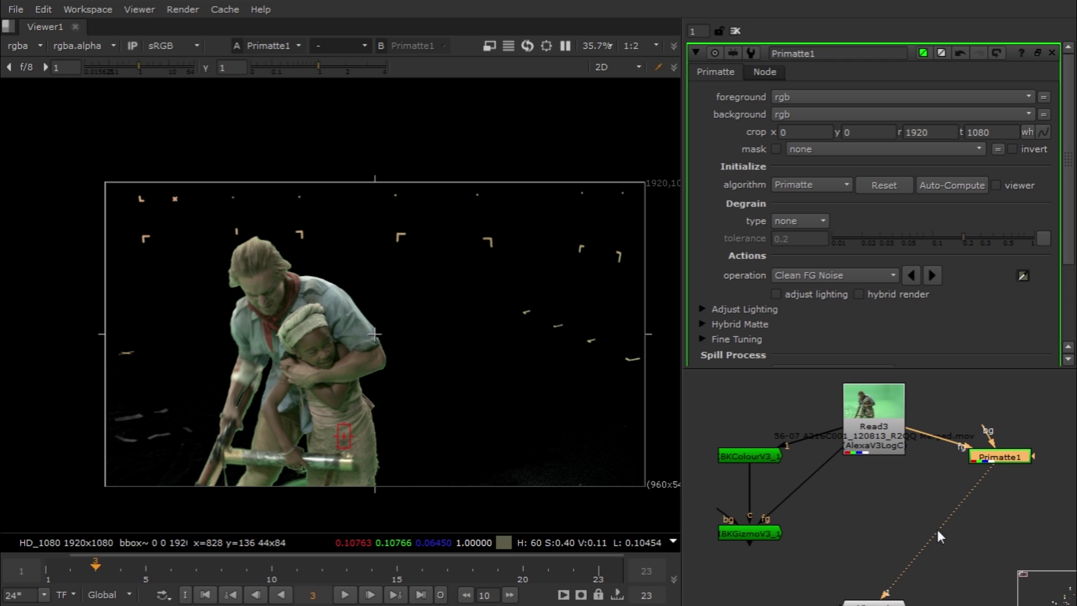
drag(764, 452, 764, 415)
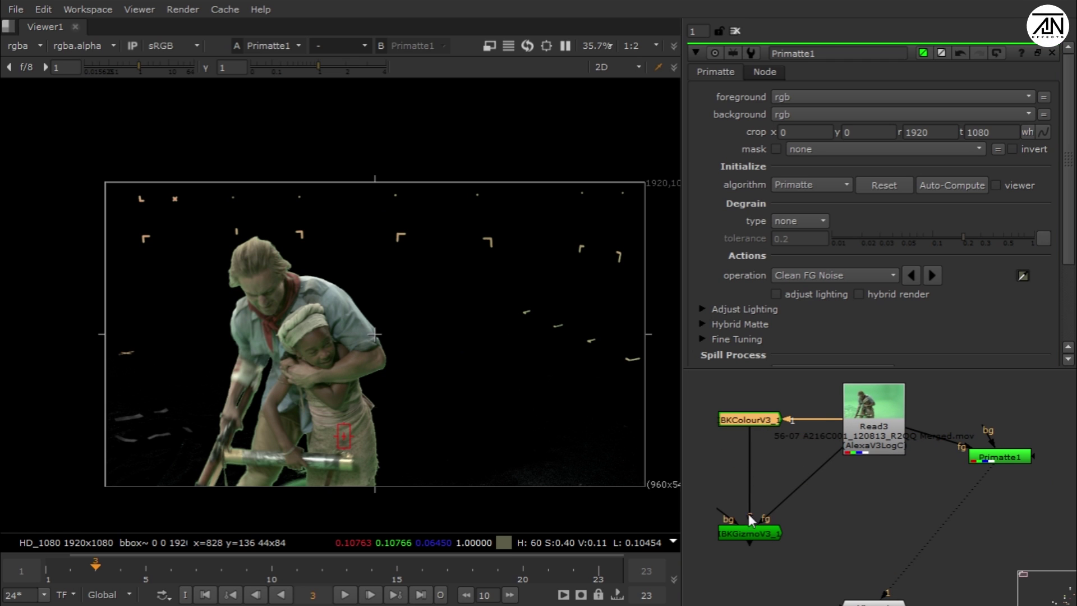
drag(749, 533, 750, 549)
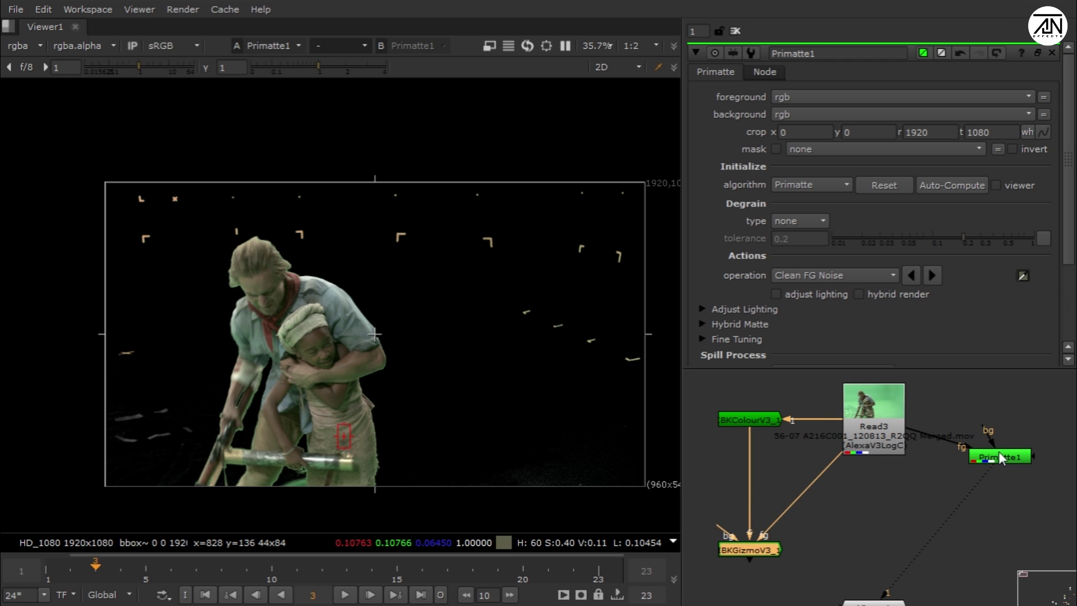
drag(999, 461, 994, 424)
click(947, 535)
right_click(948, 536)
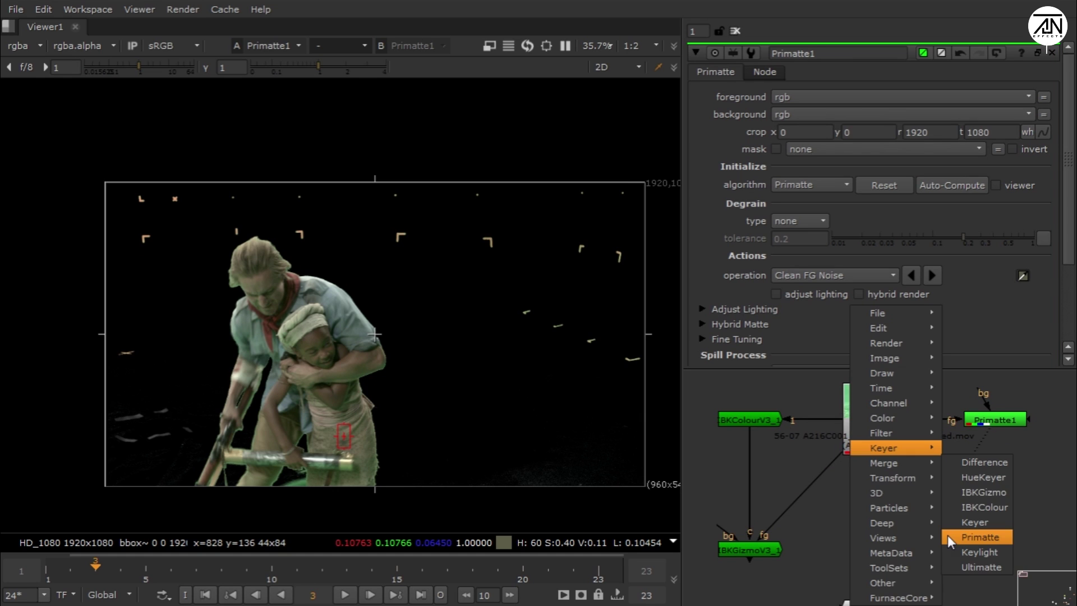
click(1049, 464)
Add an Erode (filter) node after Primatte1 and place it beneath, level with the IBKGizmo
key(Tab)
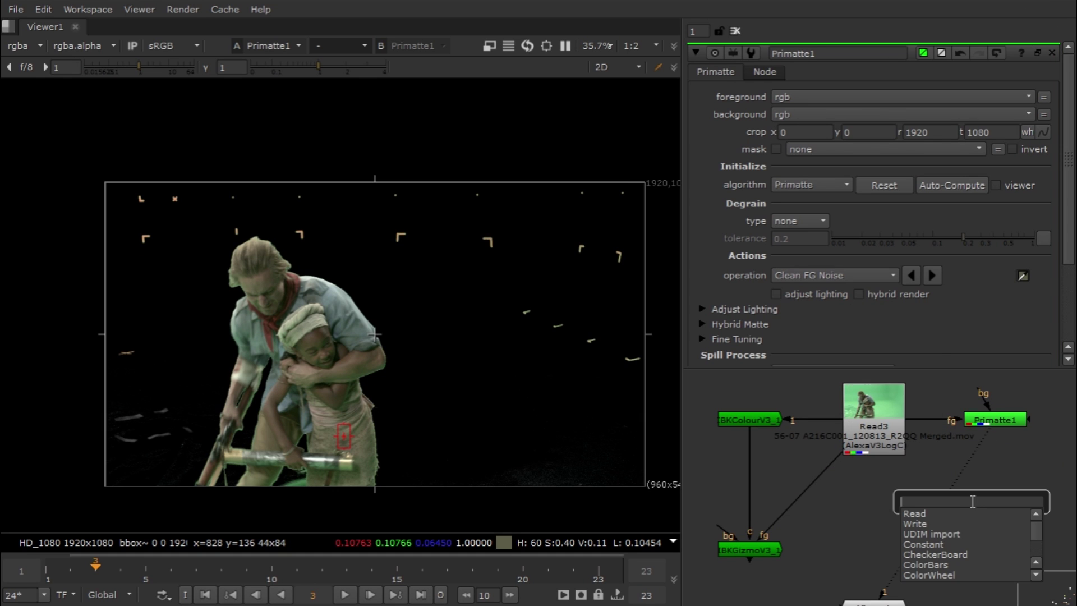
text(erod)
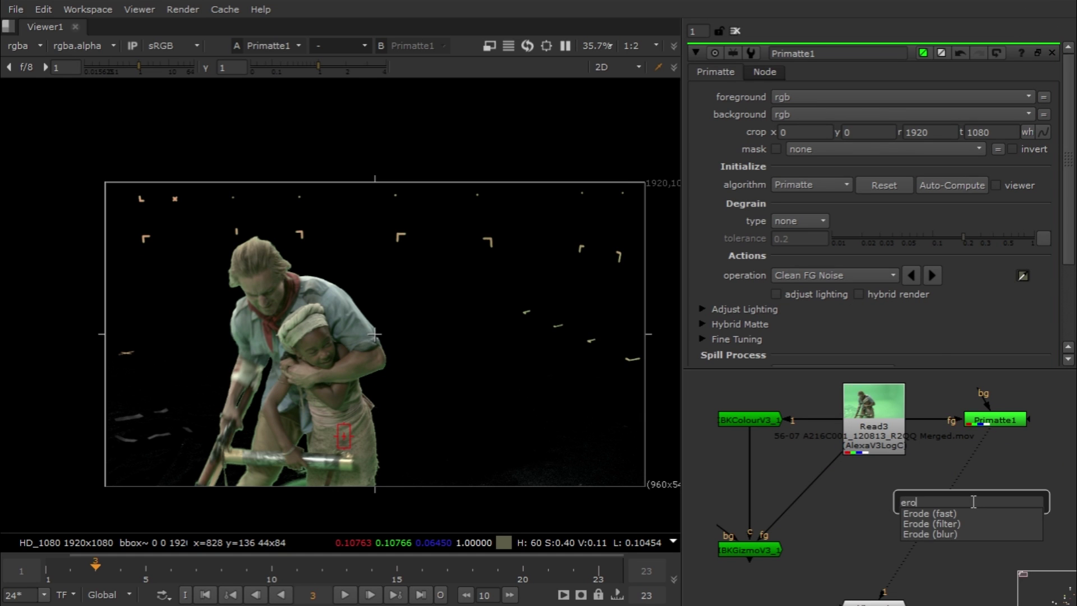
click(950, 525)
drag(1007, 473, 998, 550)
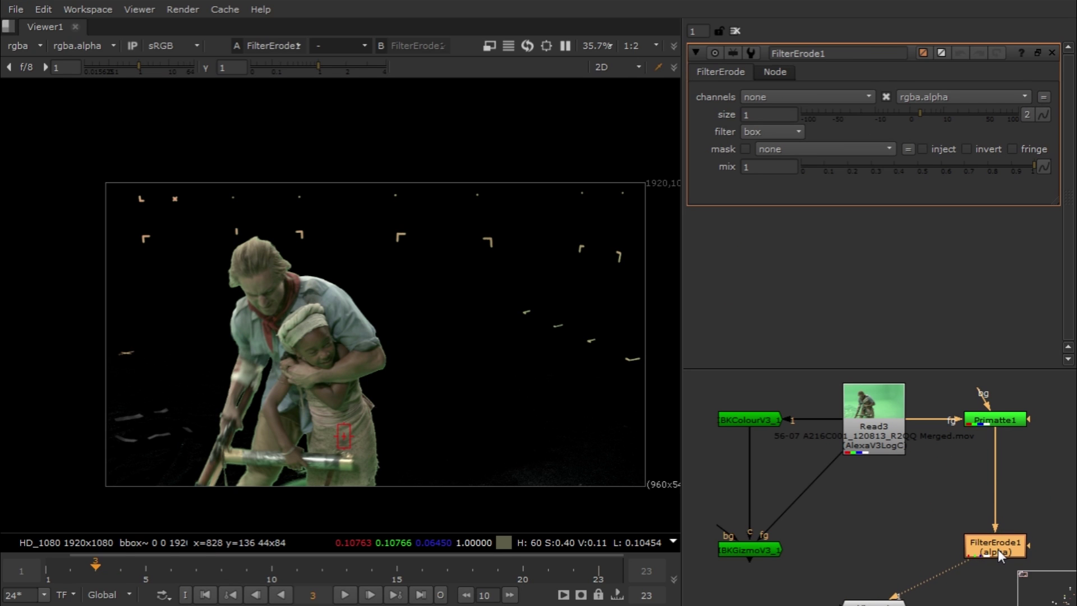
Set FilterErode1 to the gaussian filter on the alpha channels with a size of 24
click(772, 136)
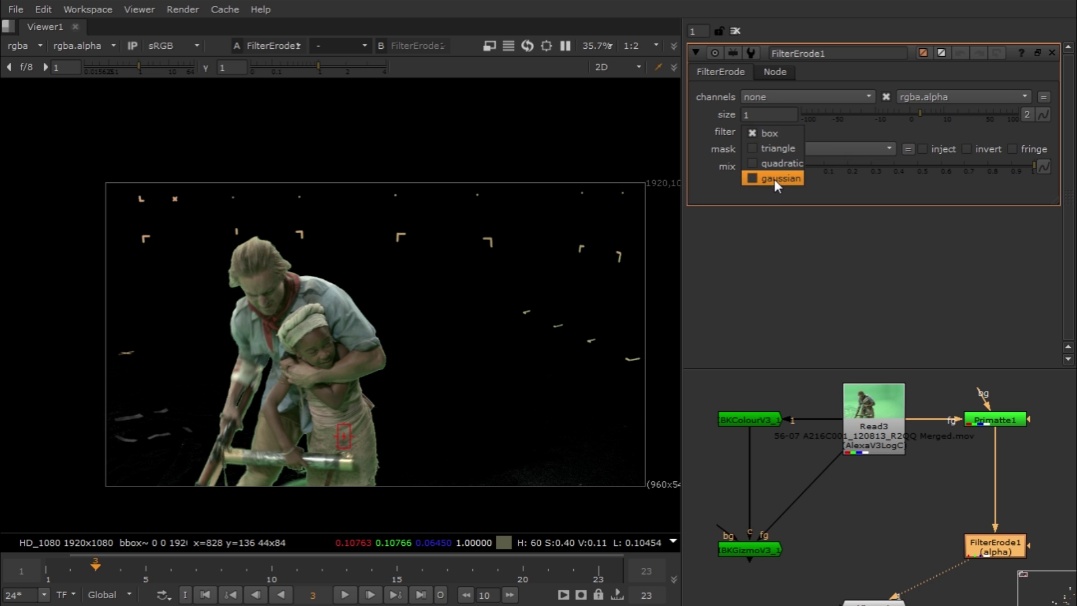
click(774, 180)
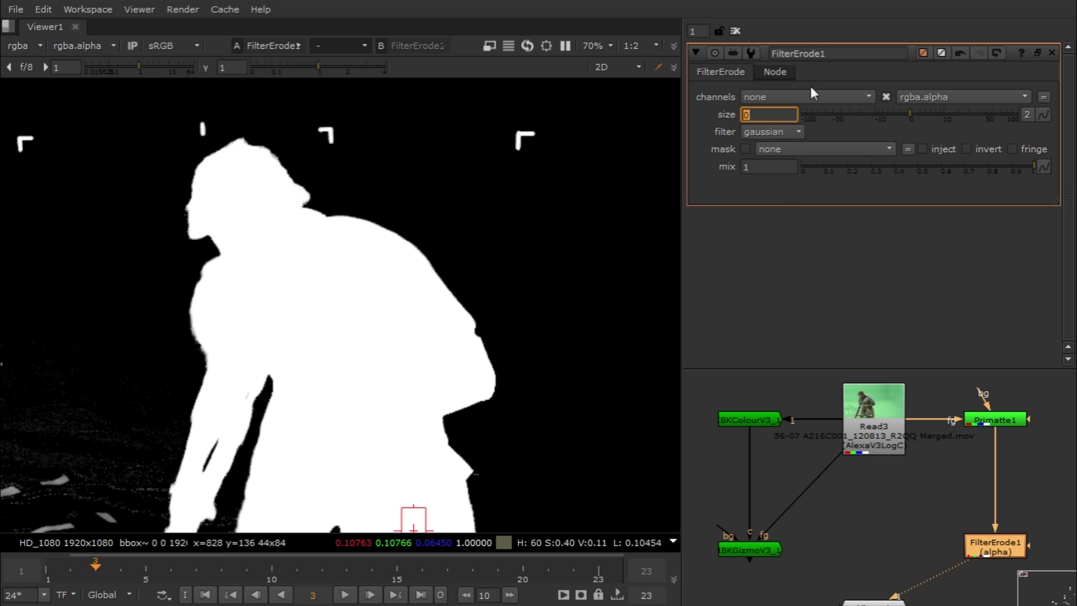
click(802, 97)
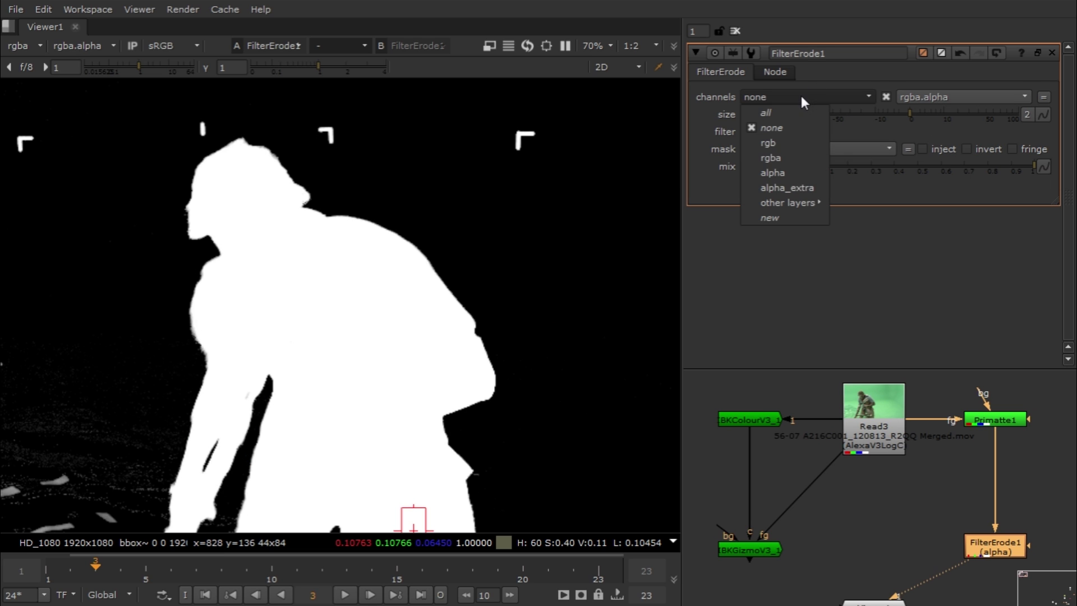
click(819, 171)
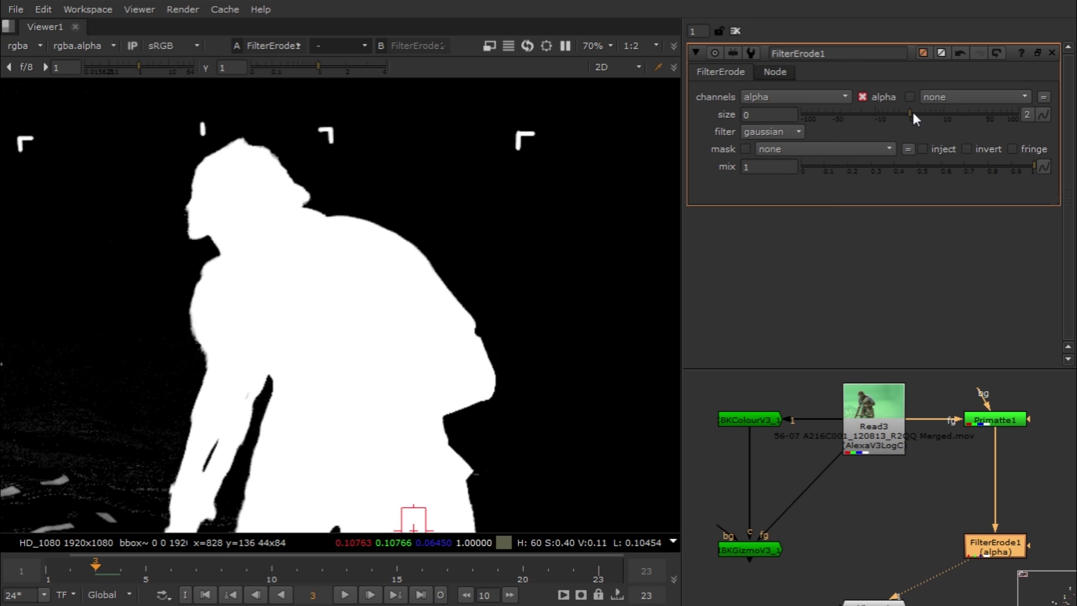
drag(913, 112, 963, 131)
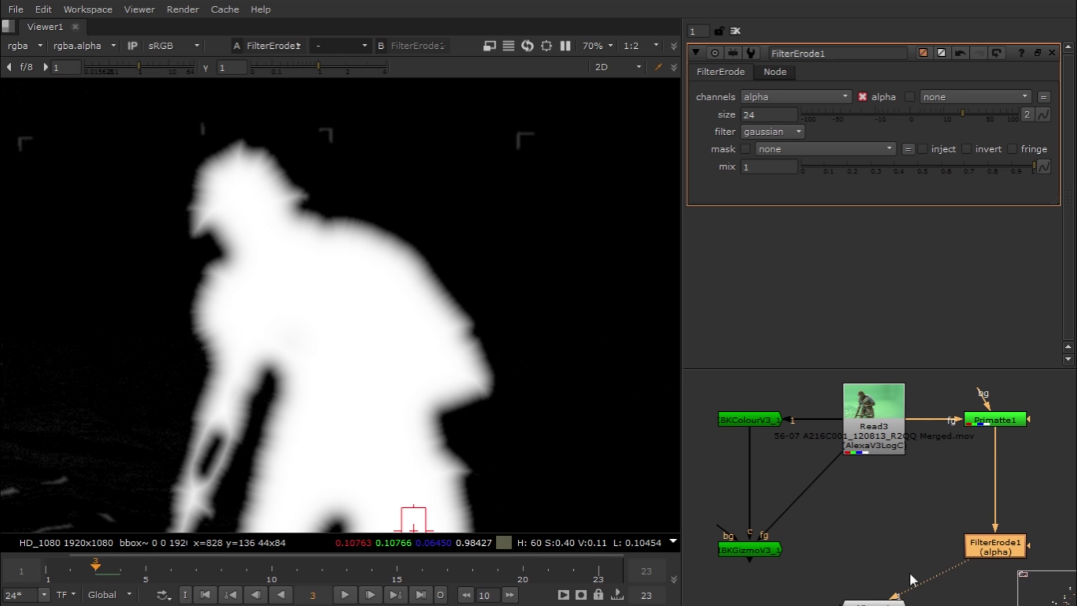
Merge FilterErode1 as A over the IBKGizmo as B, placing the Merge node between them
middle_drag(910, 573, 905, 559)
click(867, 538)
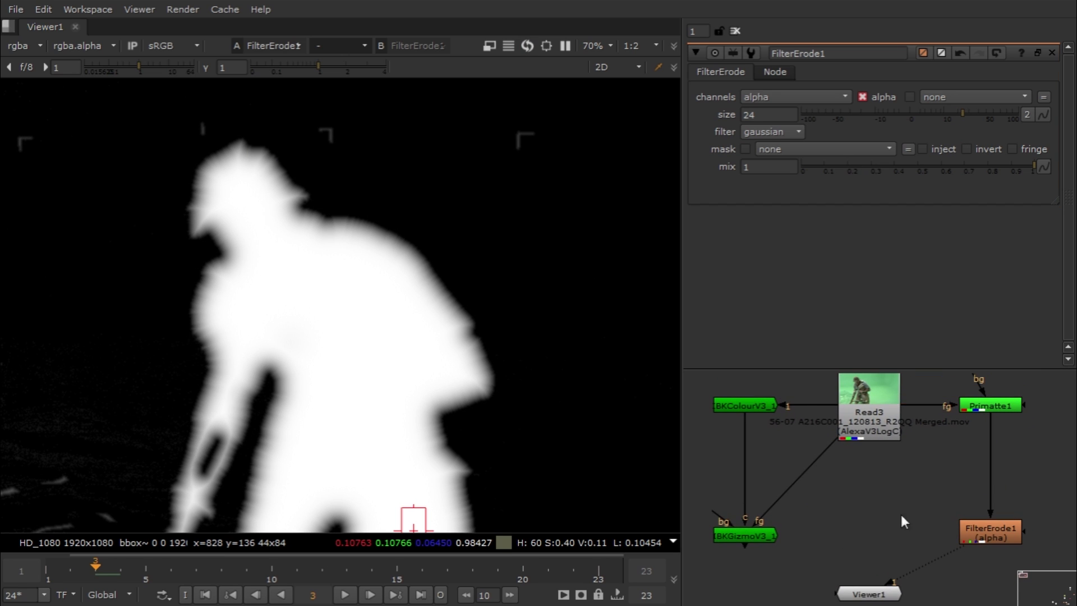
click(983, 528)
click(865, 595)
click(839, 496)
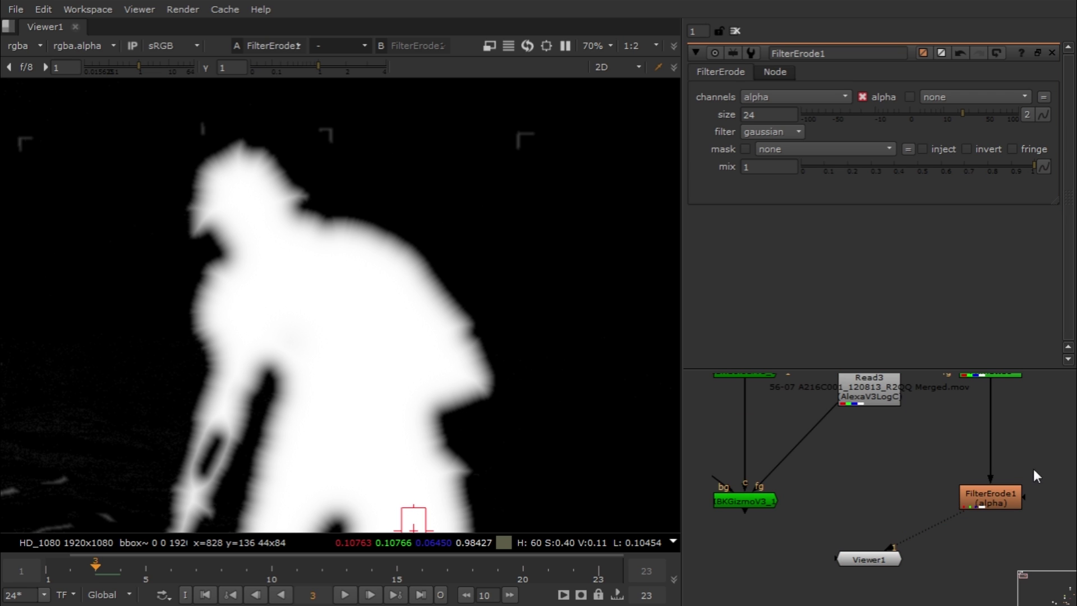
click(976, 504)
key(m)
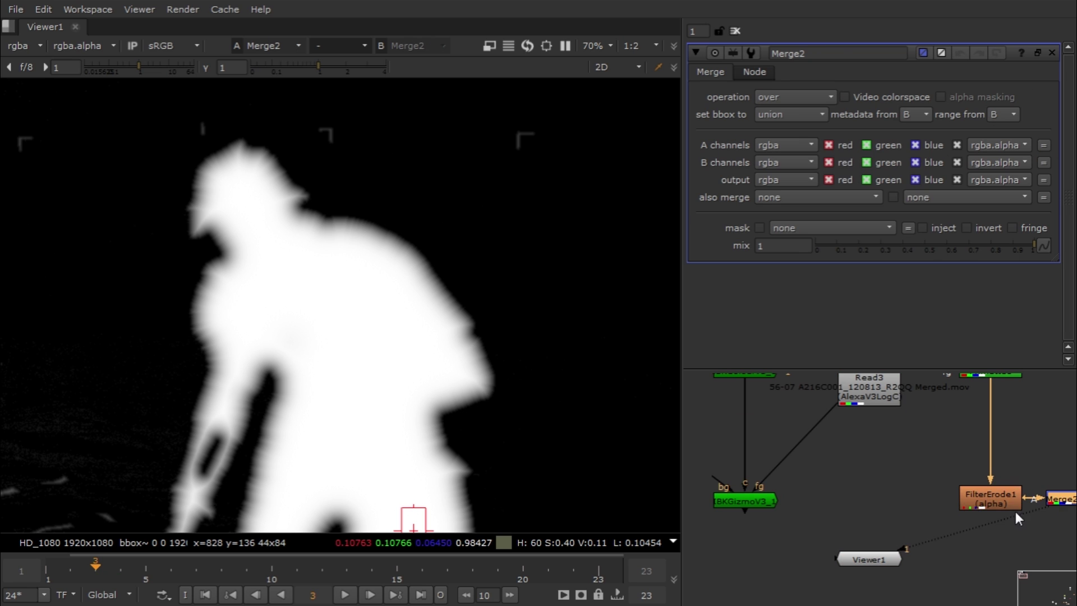
drag(1063, 509, 744, 490)
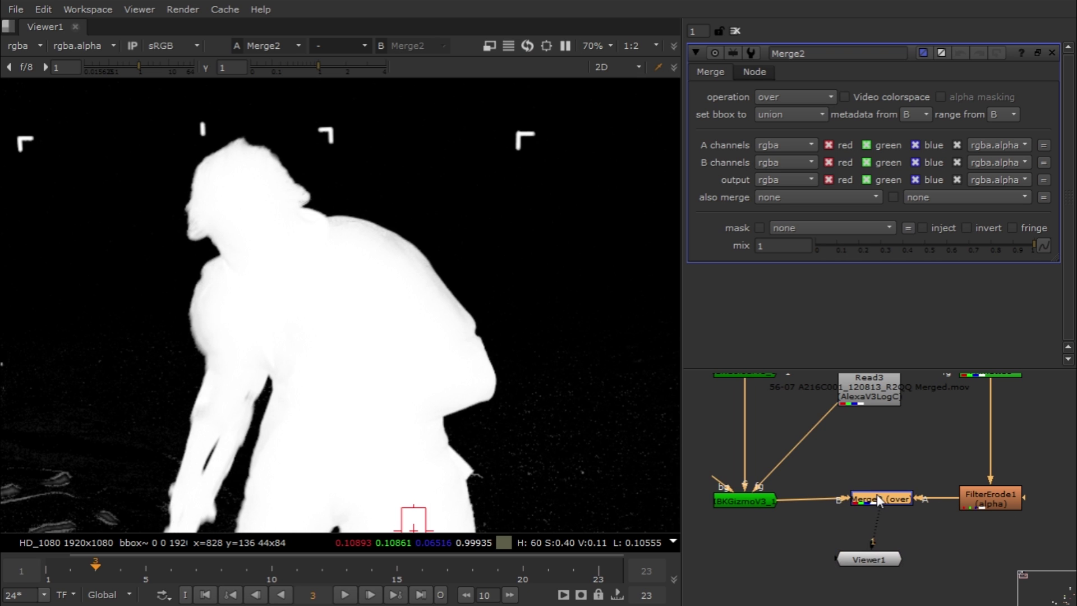
drag(881, 497, 873, 495)
Lower the Viewer node beneath Merge2 and align Merge2 between the IBKGizmo and FilterErode1
scroll(438, 427, down, 5)
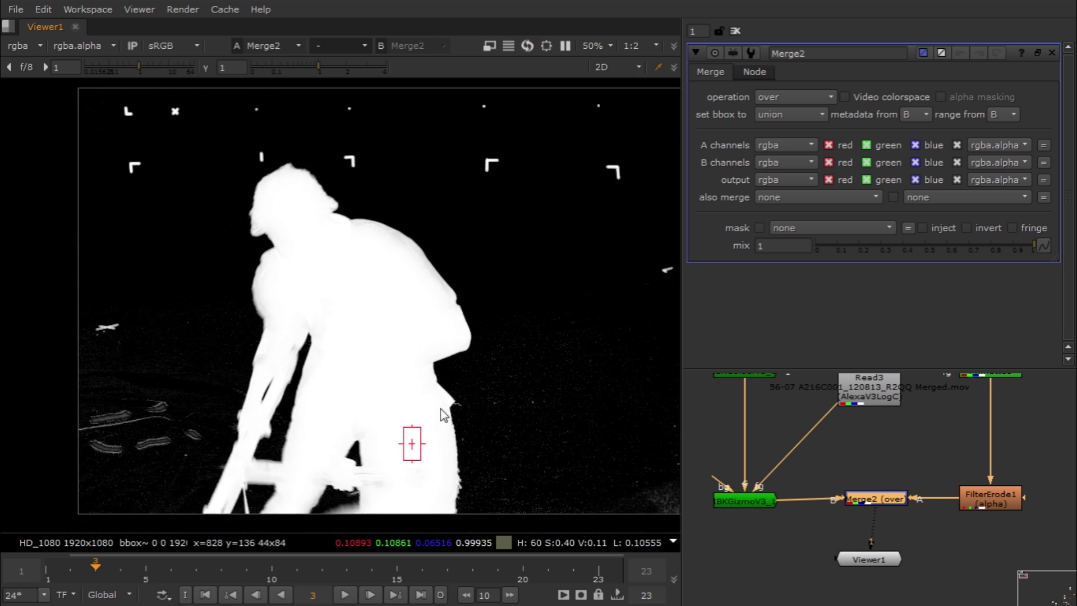
drag(868, 560, 876, 588)
drag(880, 505, 866, 501)
scroll(880, 479, down, 1)
scroll(881, 481, down, 2)
click(878, 477)
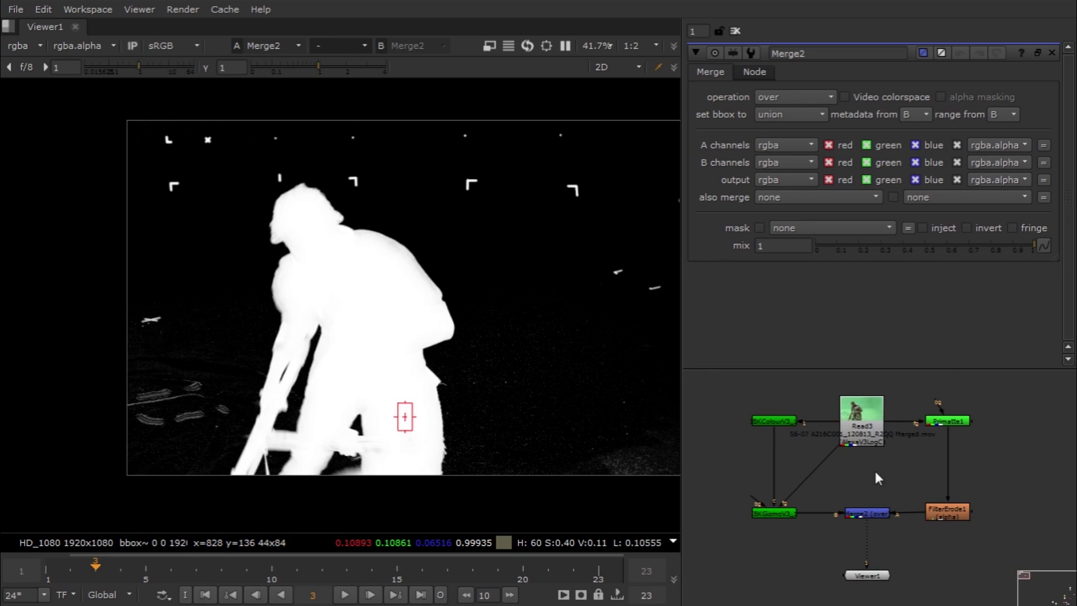
click(863, 513)
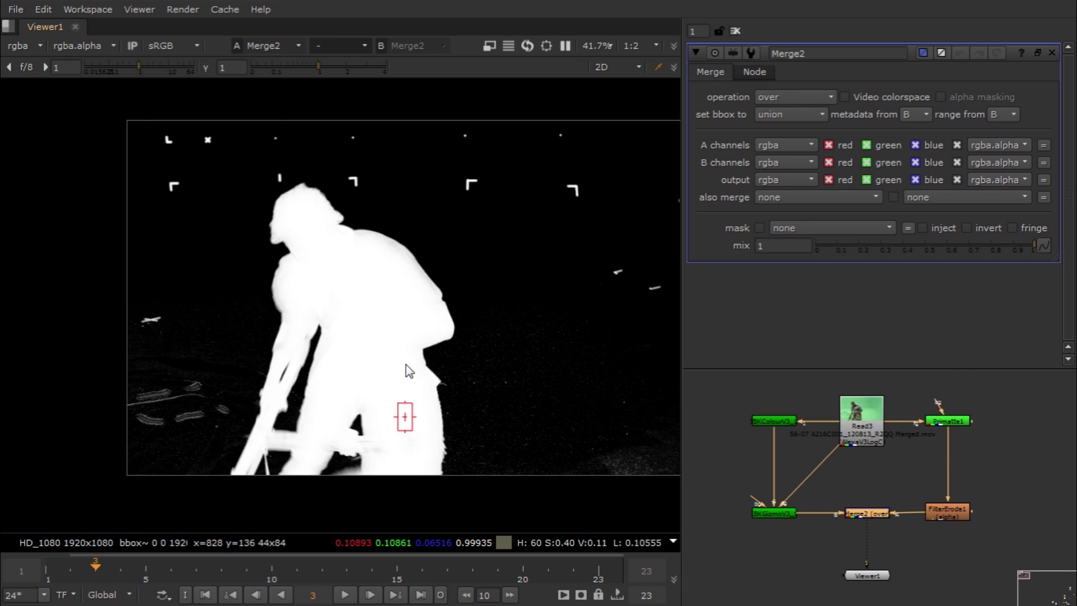
Compare Merge2's alpha matte with its colour result and move the Viewer node further down
key(a)
key(a)
key(a)
mouse_move(432, 387)
middle_down()
mouse_move(401, 368)
mouse_move(449, 380)
middle_up()
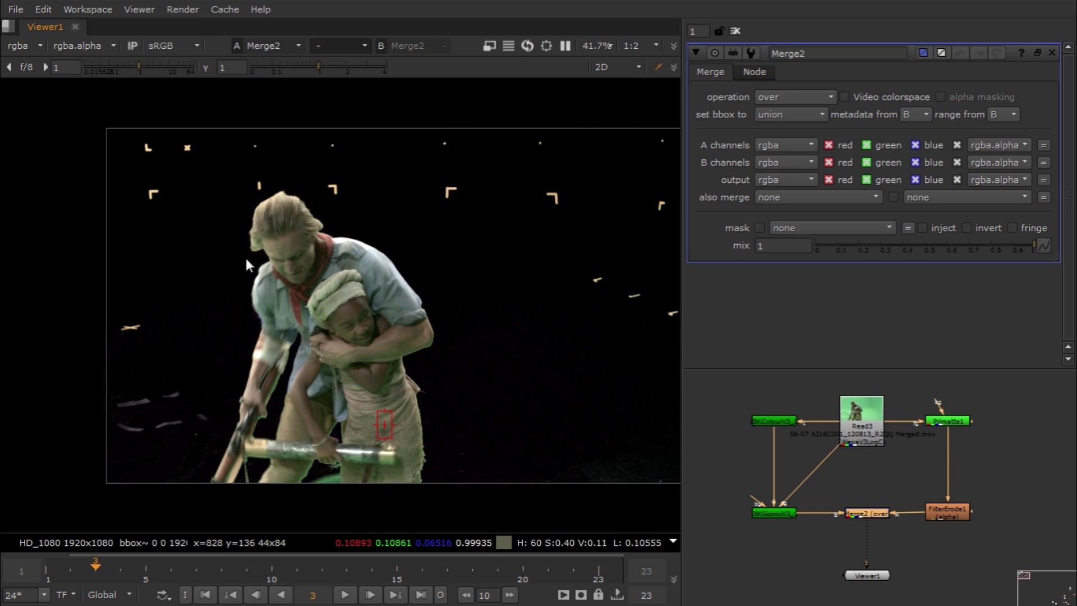
scroll(862, 505, down, 3)
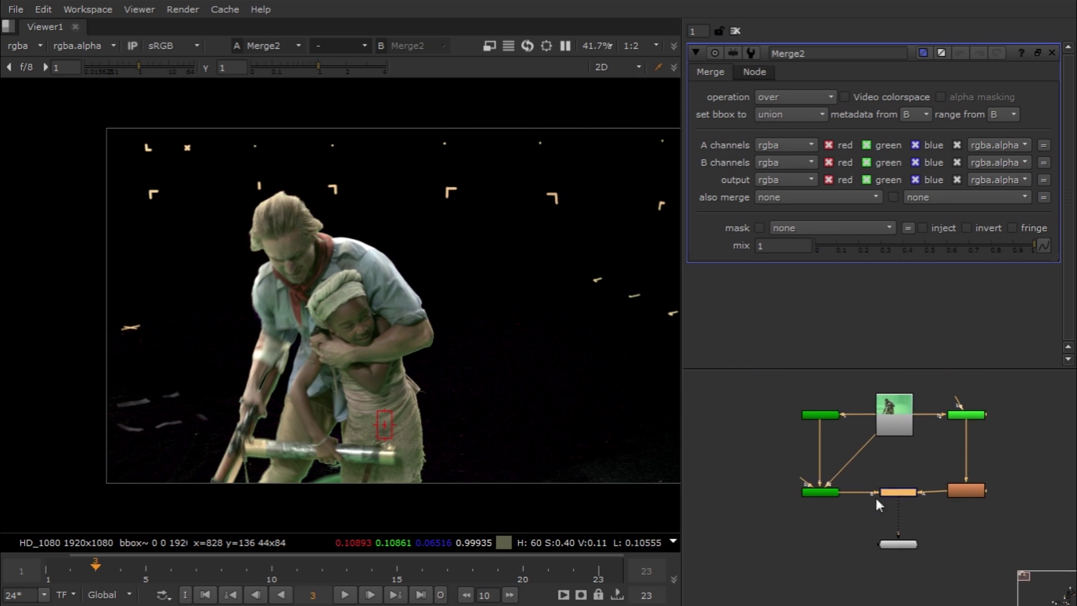
click(899, 549)
middle_drag(562, 268, 513, 276)
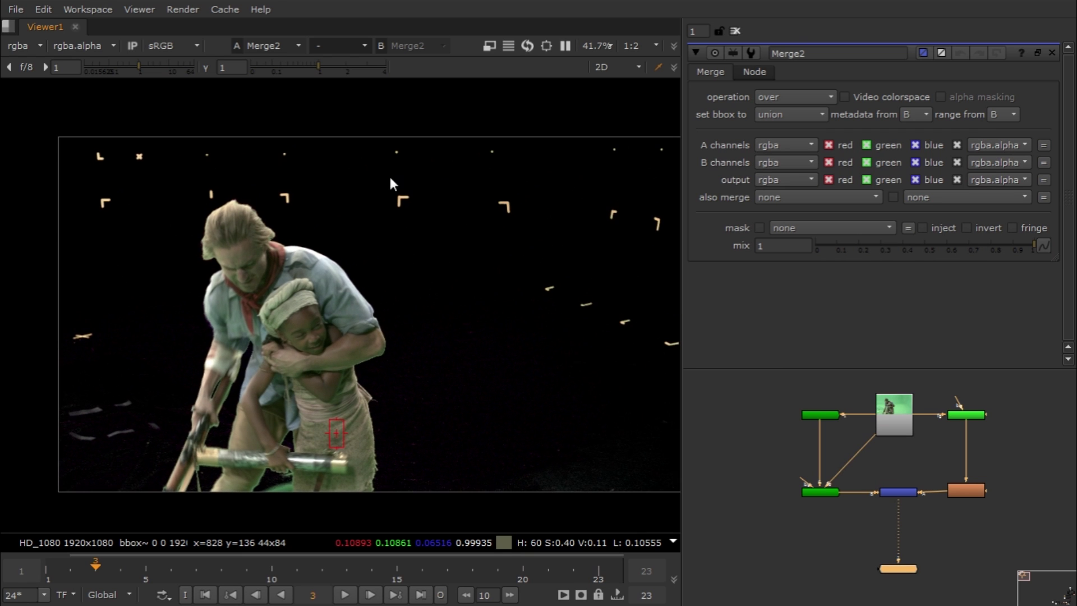
Add an unconnected Roto node below the IBKGizmo in the node graph
click(745, 527)
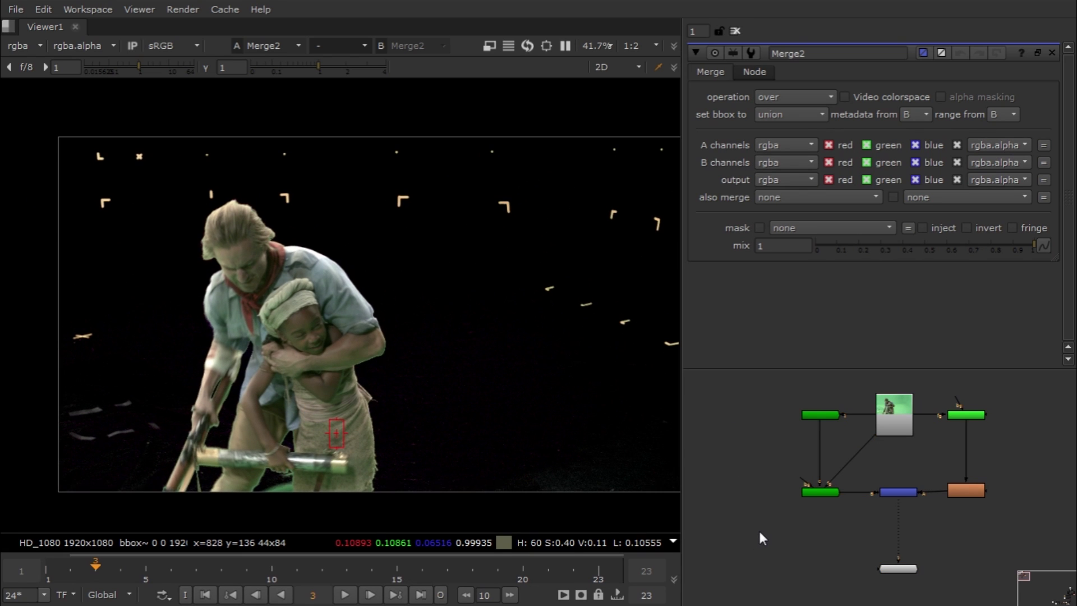
key(o)
scroll(734, 538, up, 2)
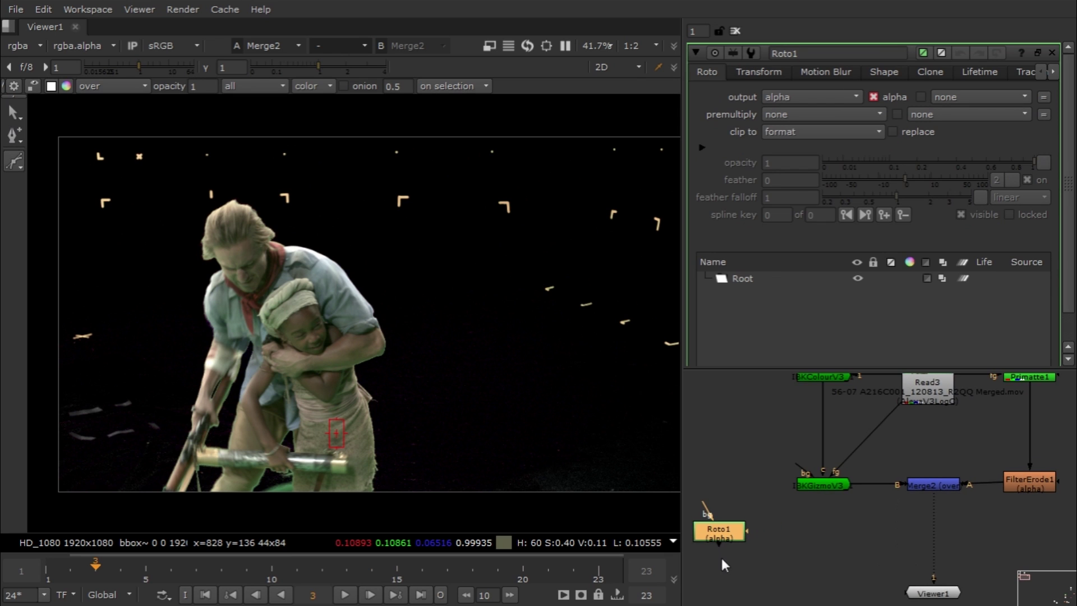
Draw a loose cusped Bezier roto shape around the man and child on frame 3
click(17, 166)
click(193, 219)
click(216, 197)
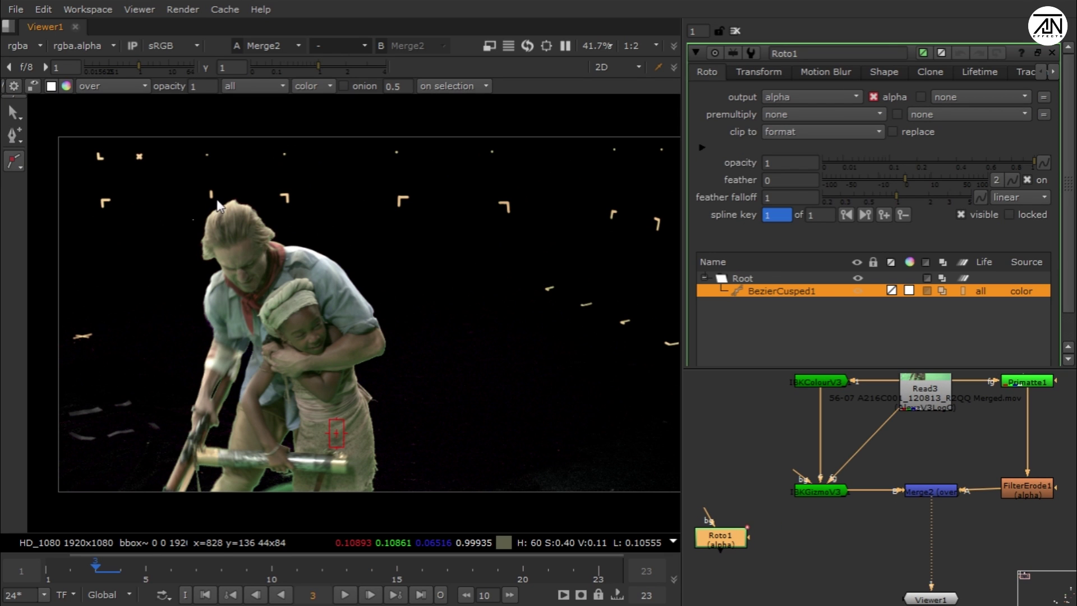
click(249, 194)
click(319, 230)
click(367, 256)
click(411, 316)
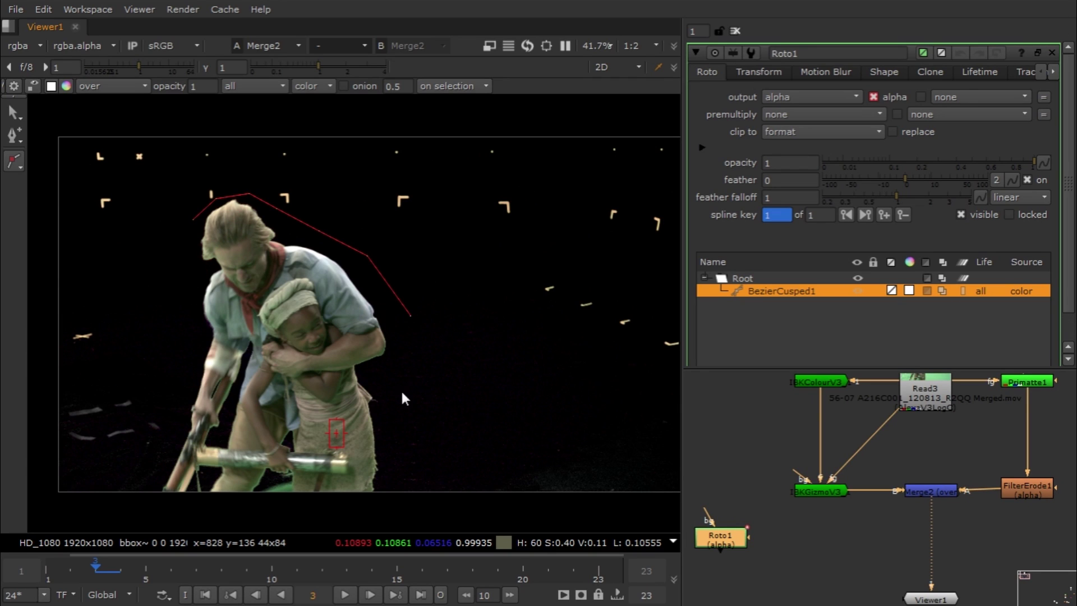
click(403, 413)
click(133, 502)
click(105, 487)
click(113, 465)
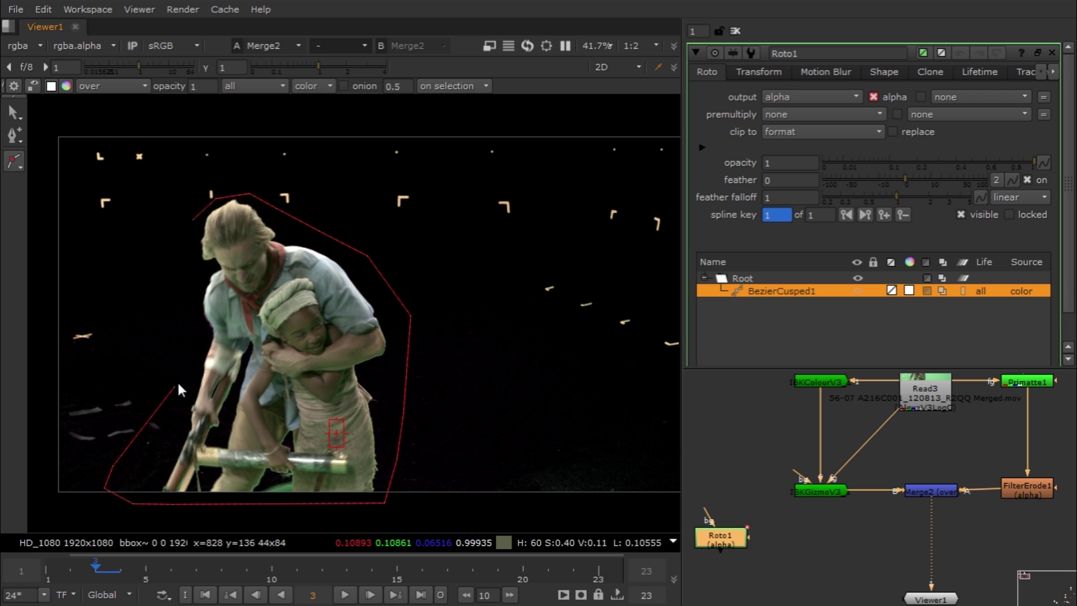
click(196, 218)
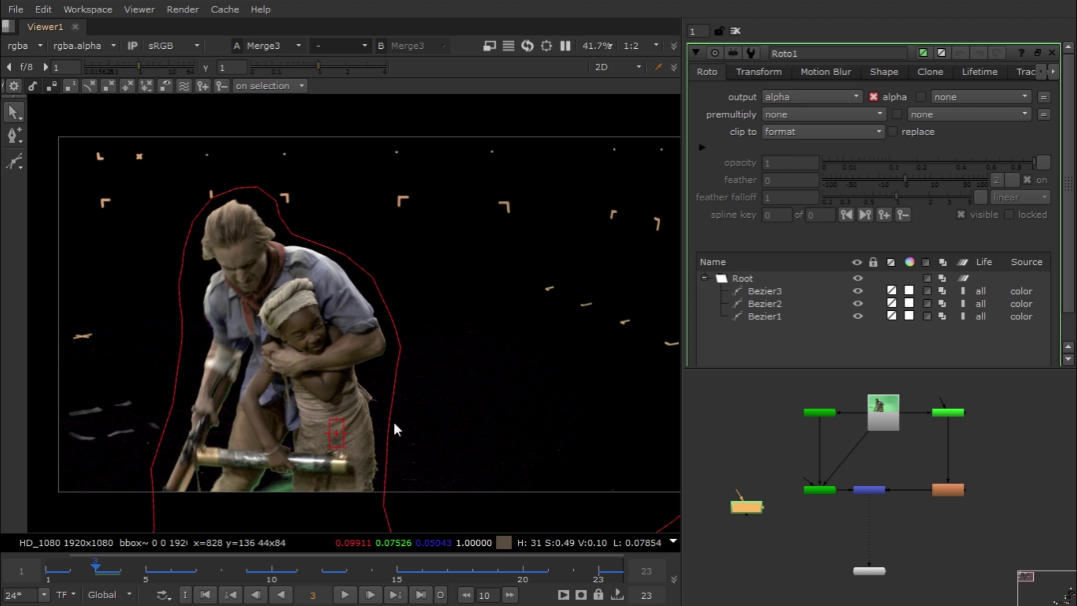
Scrub through the timeline to examine how the animated roto shapes follow the actors
scroll(793, 551, up, 3)
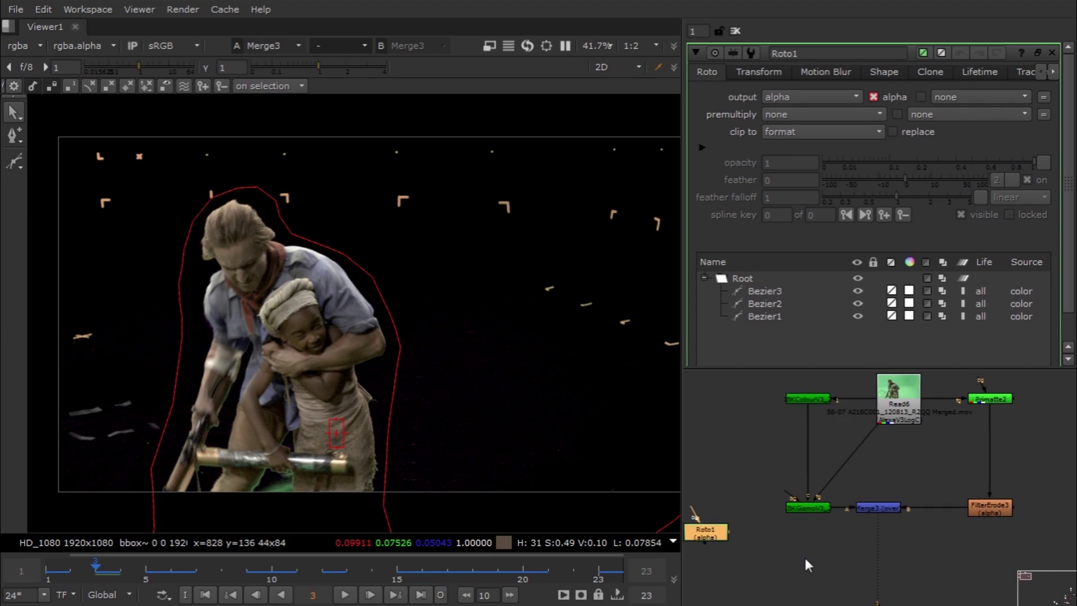
scroll(805, 558, down, 1)
middle_drag(807, 526, 823, 513)
scroll(742, 529, up, 1)
middle_drag(470, 410, 406, 374)
scroll(454, 404, down, 4)
drag(139, 569, 284, 552)
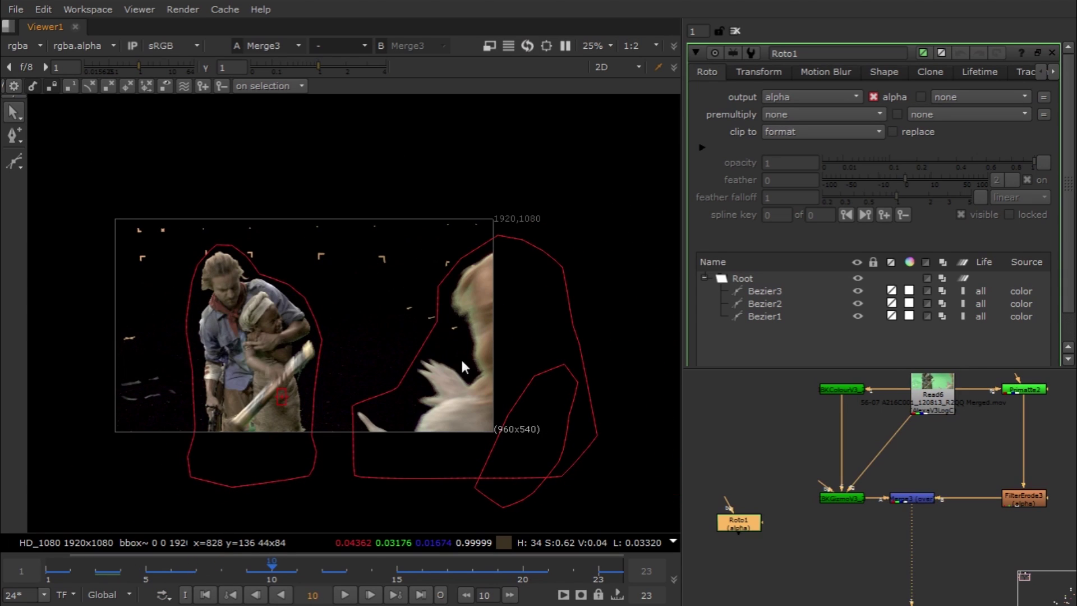
drag(402, 564, 500, 561)
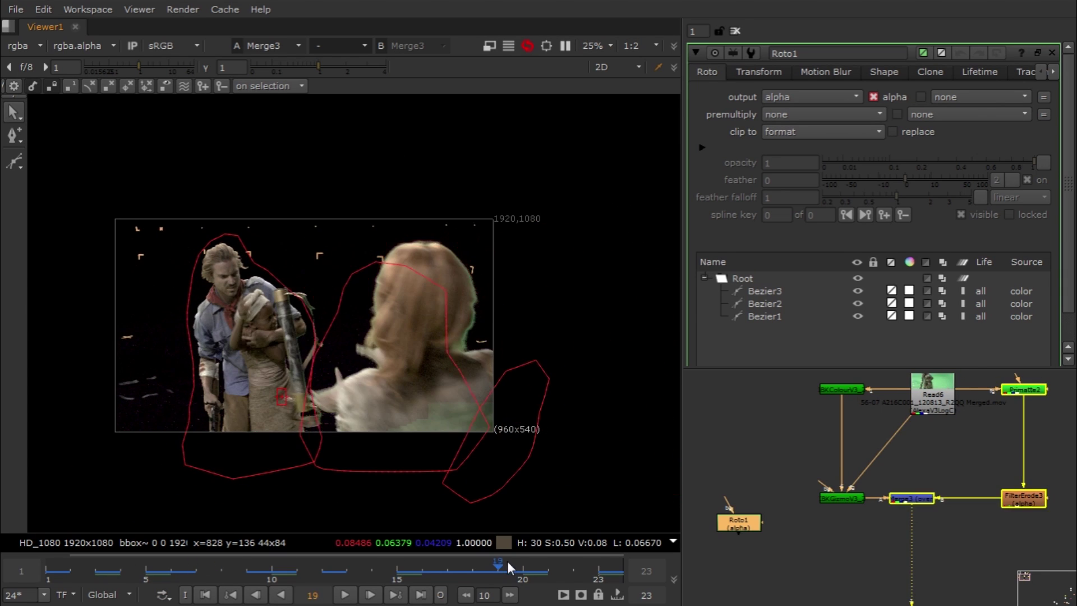
click(573, 561)
click(598, 561)
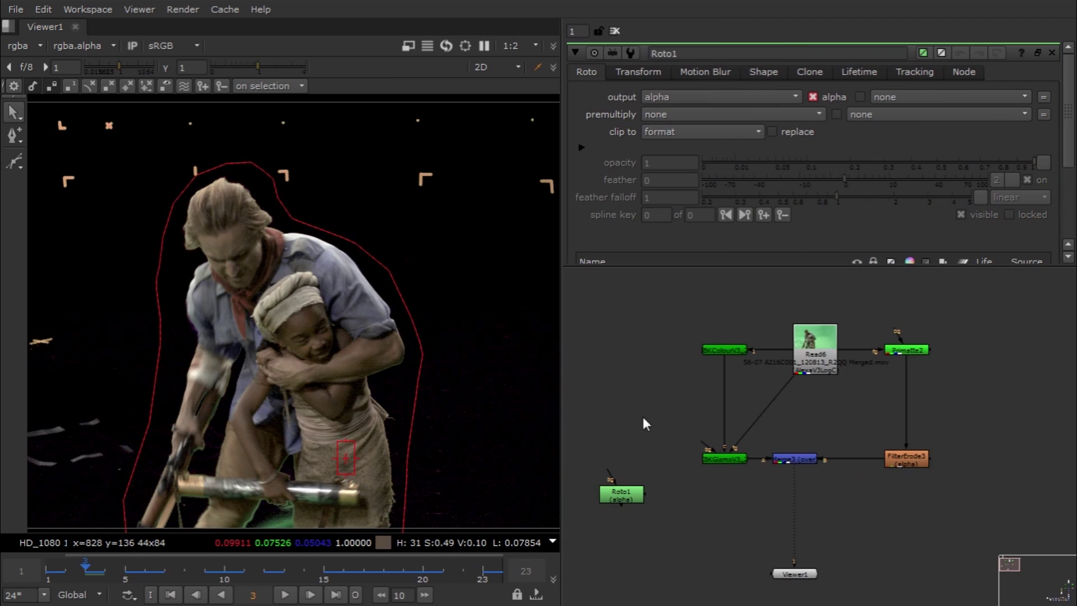
Add another Merge node, connecting its A input to Merge3 and its B input to Roto1
middle_drag(644, 421, 714, 387)
middle_drag(445, 359, 452, 346)
middle_drag(739, 445, 737, 449)
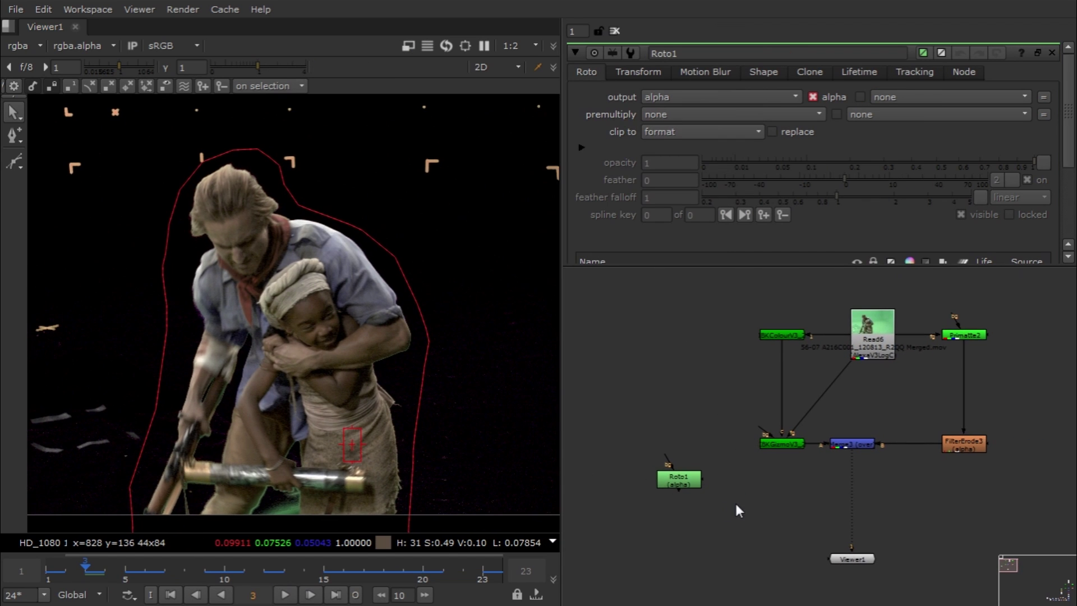
key(m)
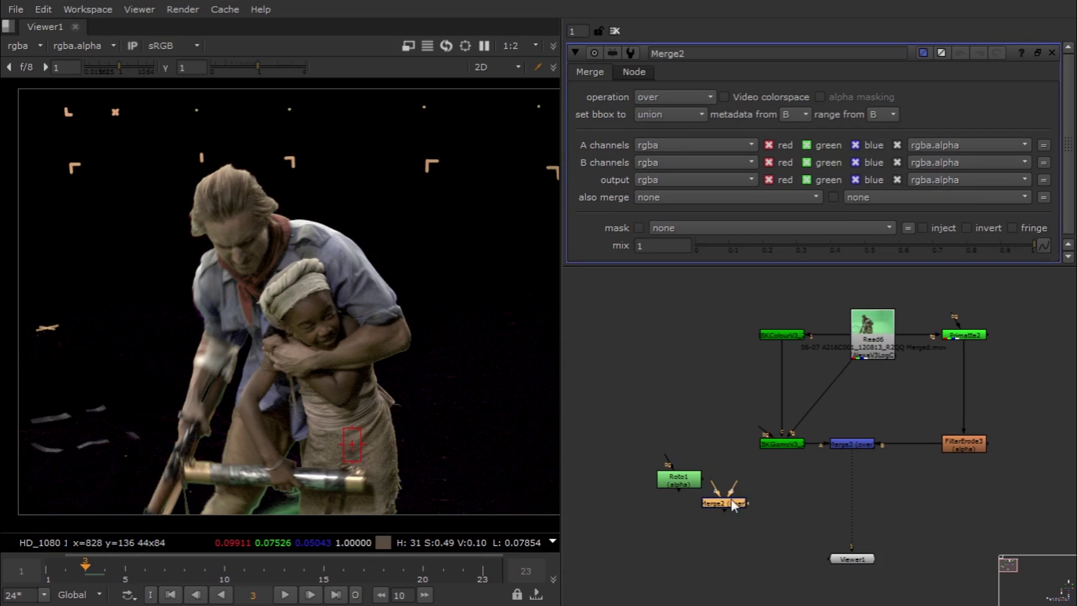
scroll(775, 517, up, 3)
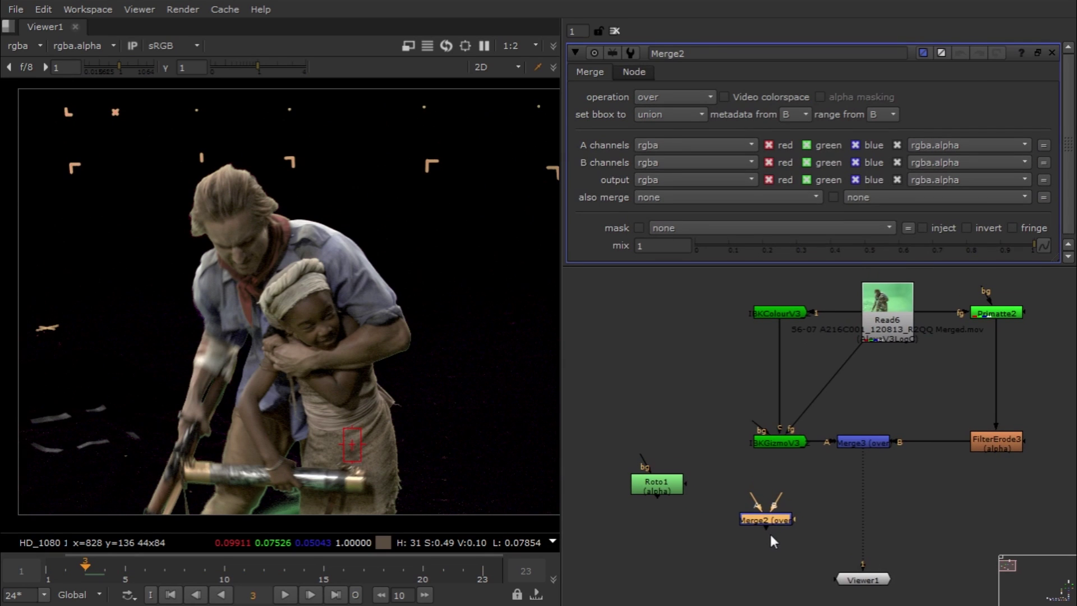
drag(753, 486, 856, 439)
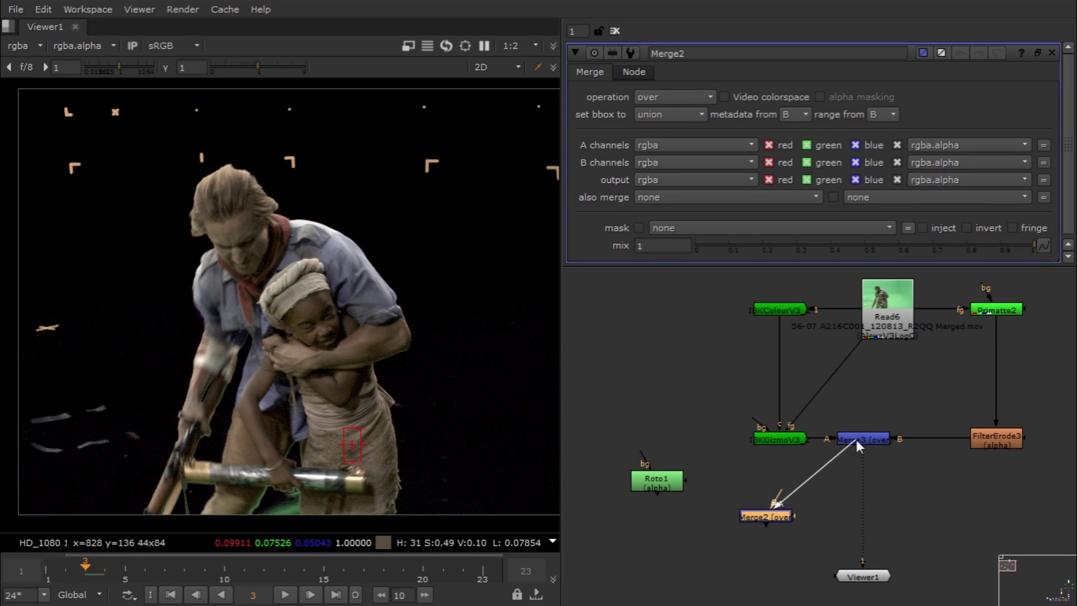
drag(782, 482, 645, 480)
drag(759, 515, 806, 496)
View the new Merge2 node, set its operation to mask, and line it up directly below Merge3
key(1)
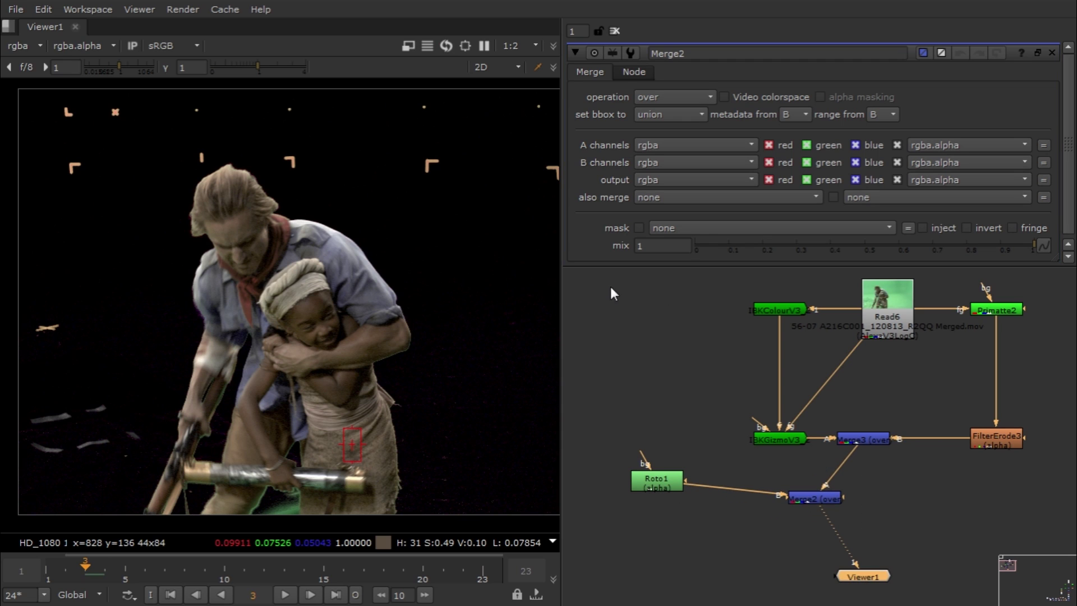
click(670, 100)
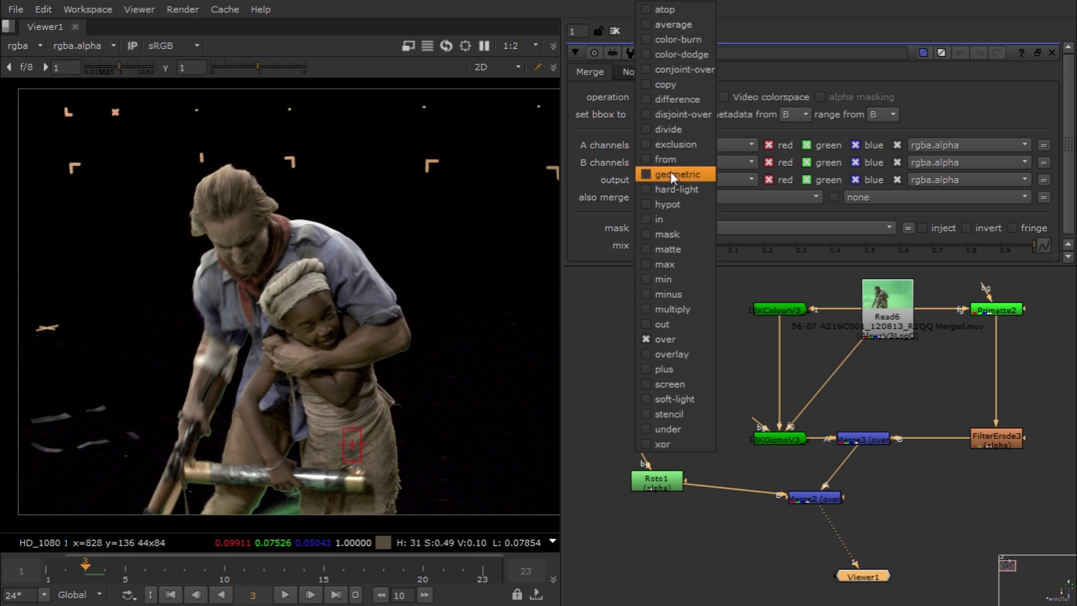
click(696, 231)
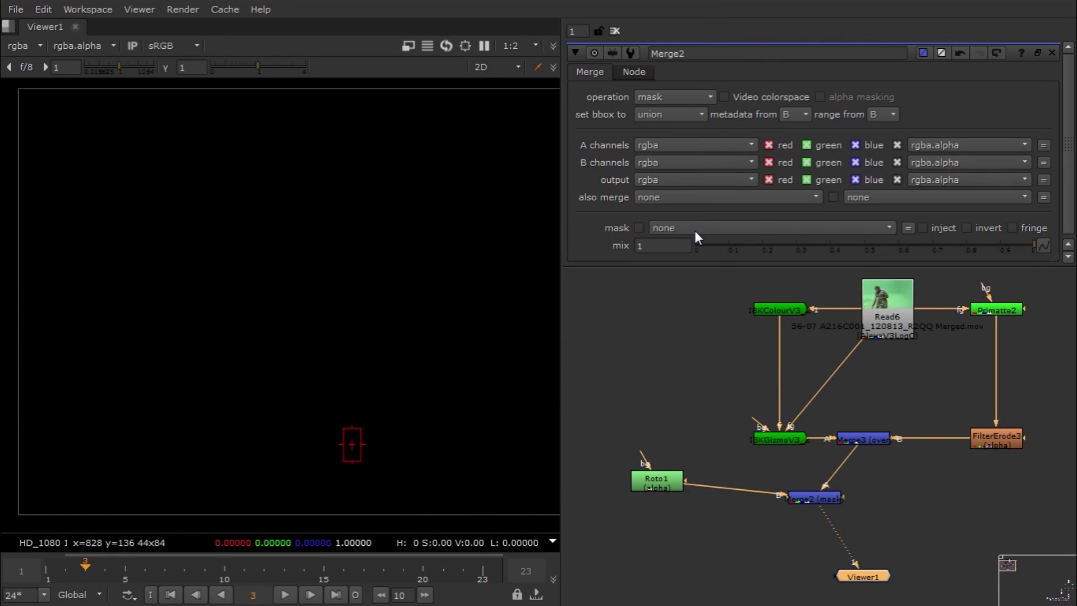
drag(811, 496, 862, 484)
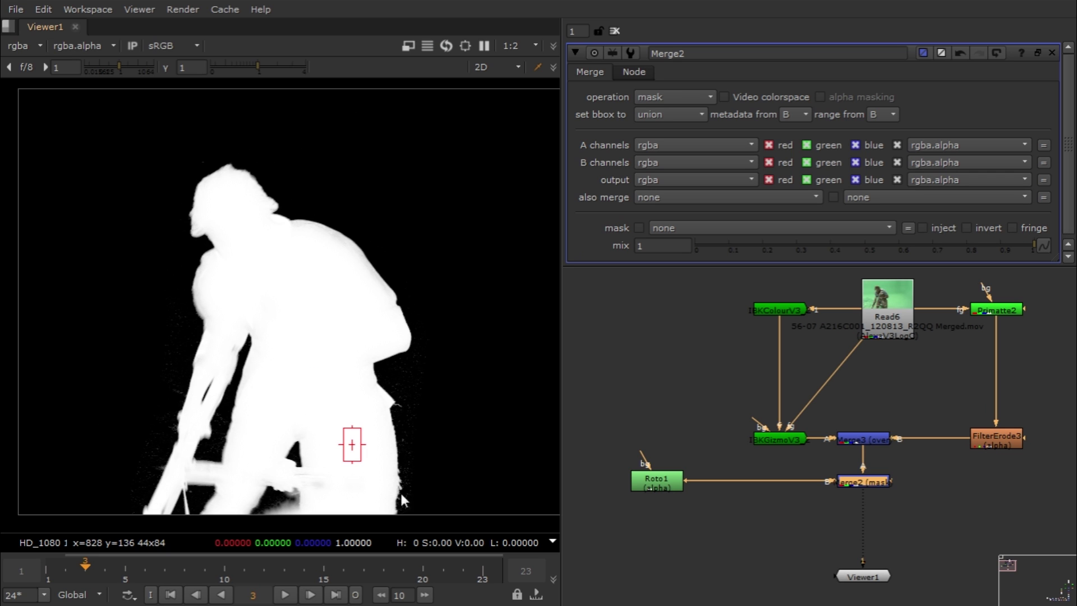
scroll(180, 364, up, 4)
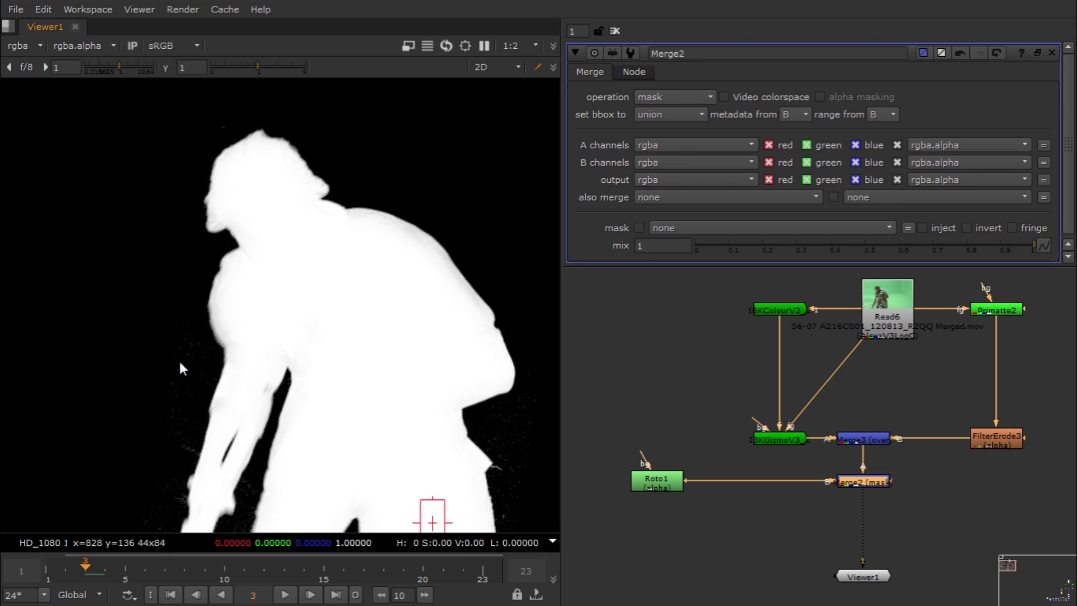
scroll(180, 362, up, 2)
Insert a Blur node between Roto1 and Merge2 with a size of 10 to soften the garbage matte
click(657, 480)
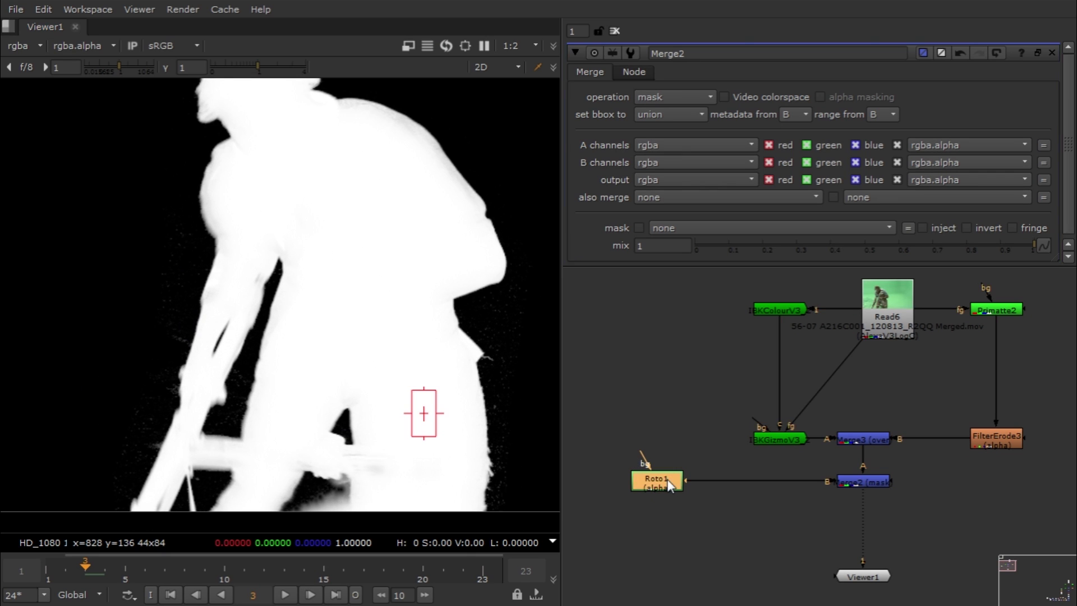
key(b)
drag(655, 503, 736, 485)
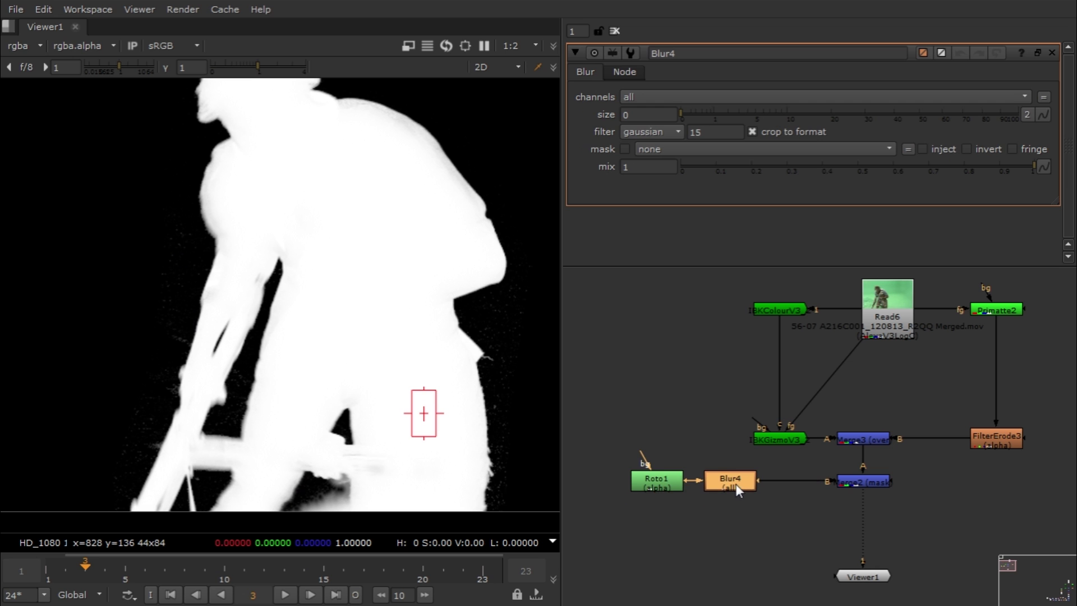
middle_drag(337, 198, 326, 243)
click(691, 115)
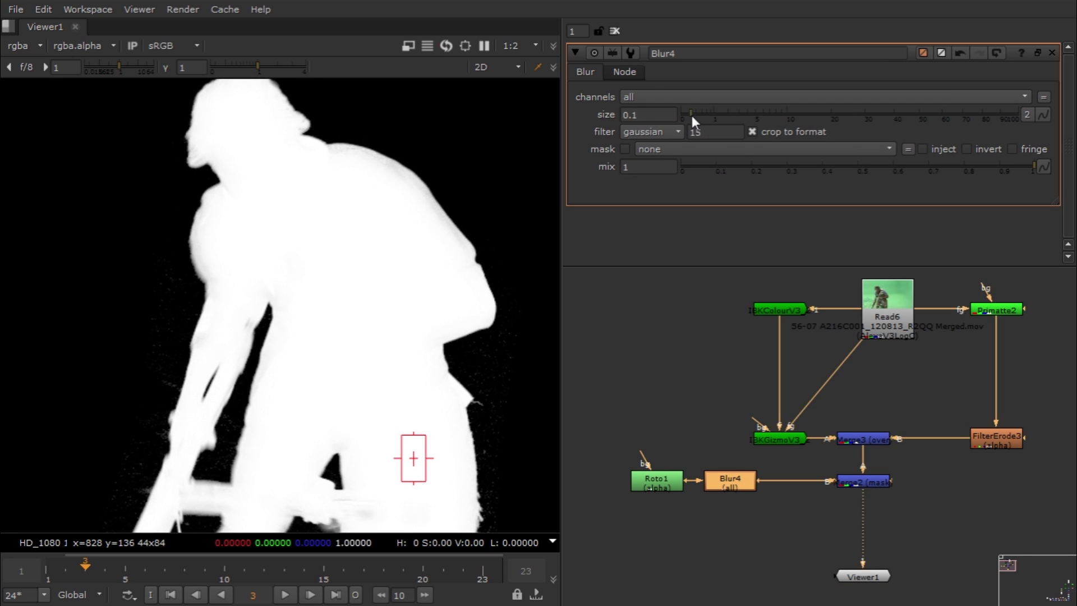
drag(692, 115, 793, 121)
scroll(707, 408, down, 2)
middle_drag(648, 334, 649, 341)
middle_drag(321, 269, 299, 338)
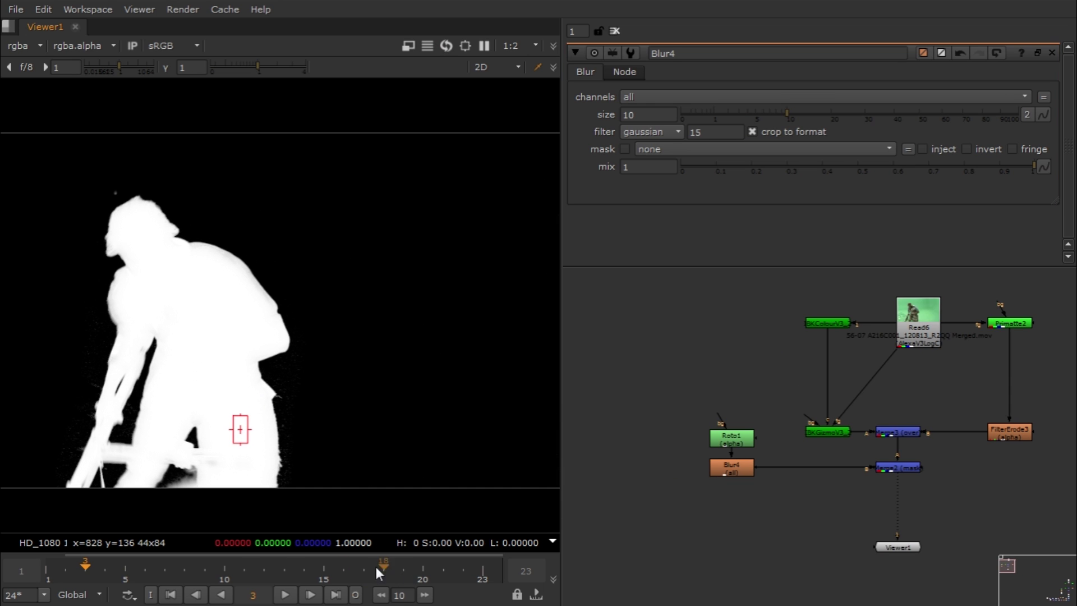
Examine the masked alpha matte on frames 23, 17 and 3, checking the actors' edges and the background
scroll(416, 351, down, 1)
mouse_move(415, 351)
middle_down()
mouse_move(389, 359)
mouse_move(399, 359)
middle_up()
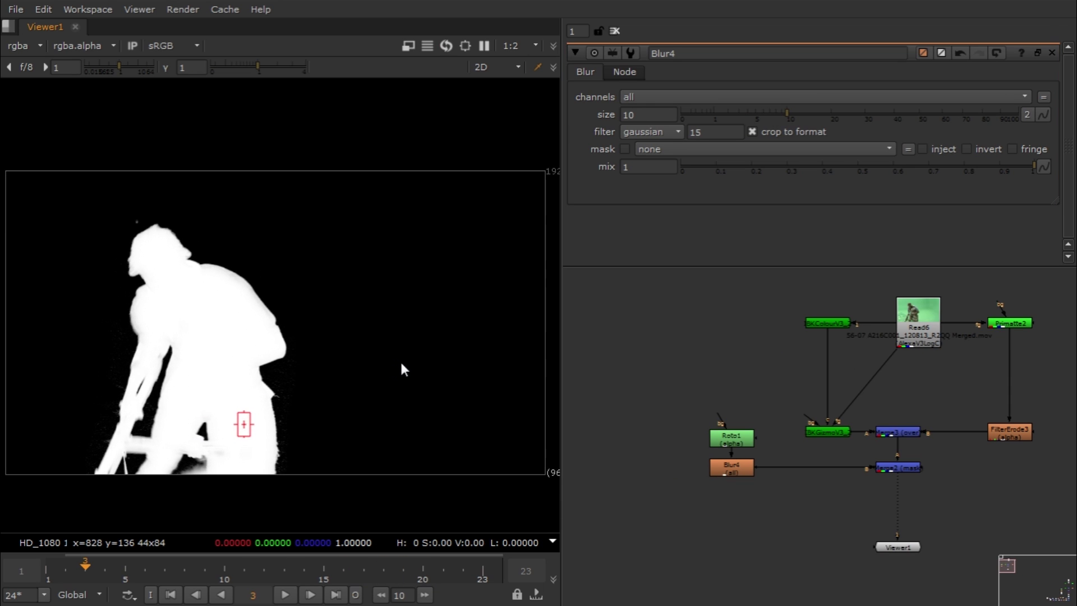
click(478, 570)
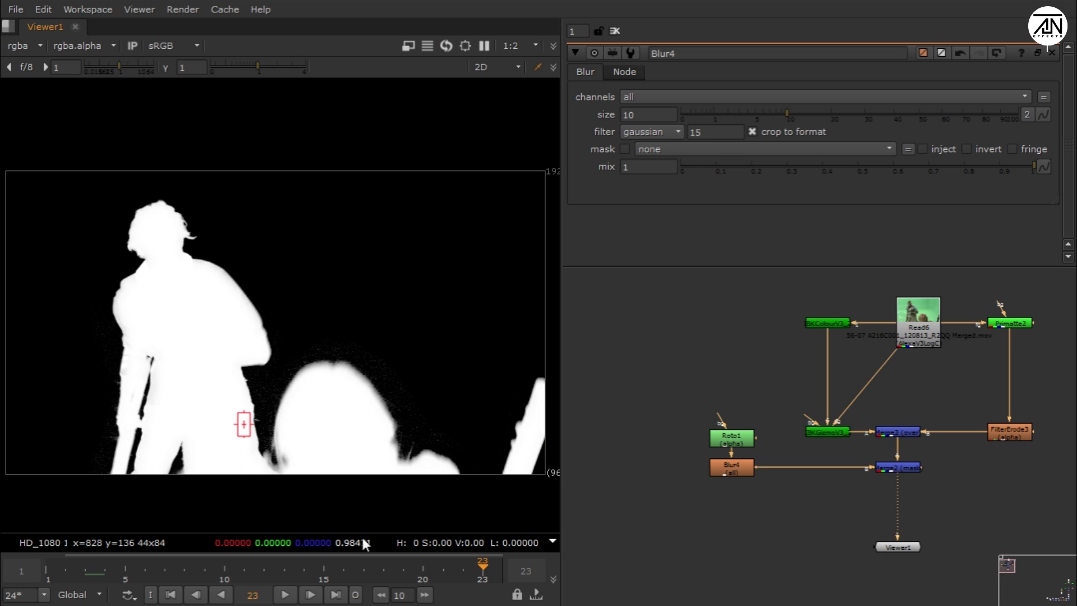
click(359, 563)
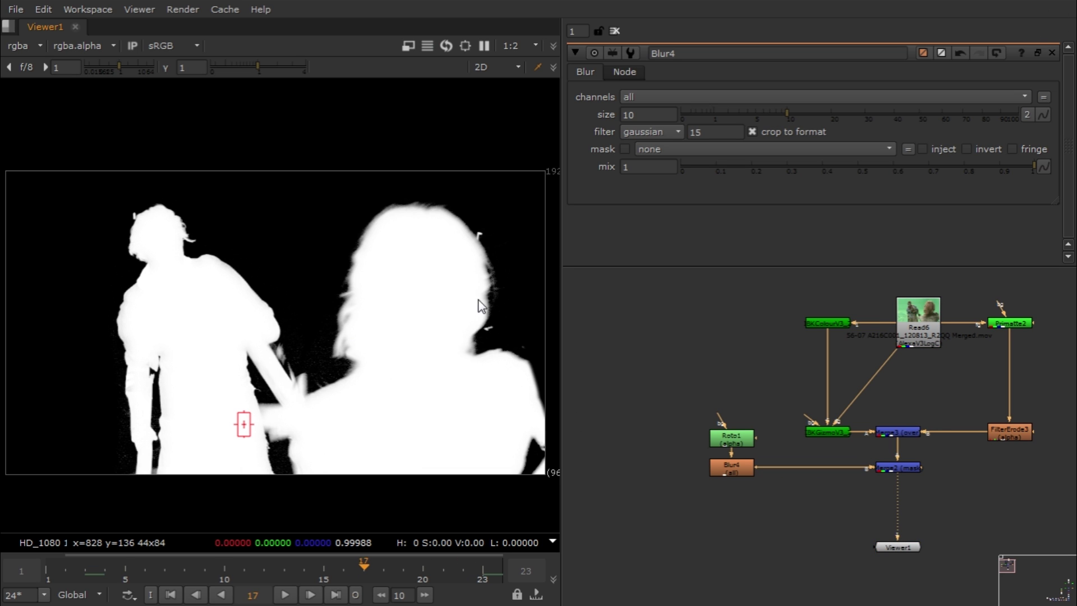
scroll(393, 339, up, 3)
middle_drag(393, 338, 458, 336)
middle_drag(287, 327, 316, 340)
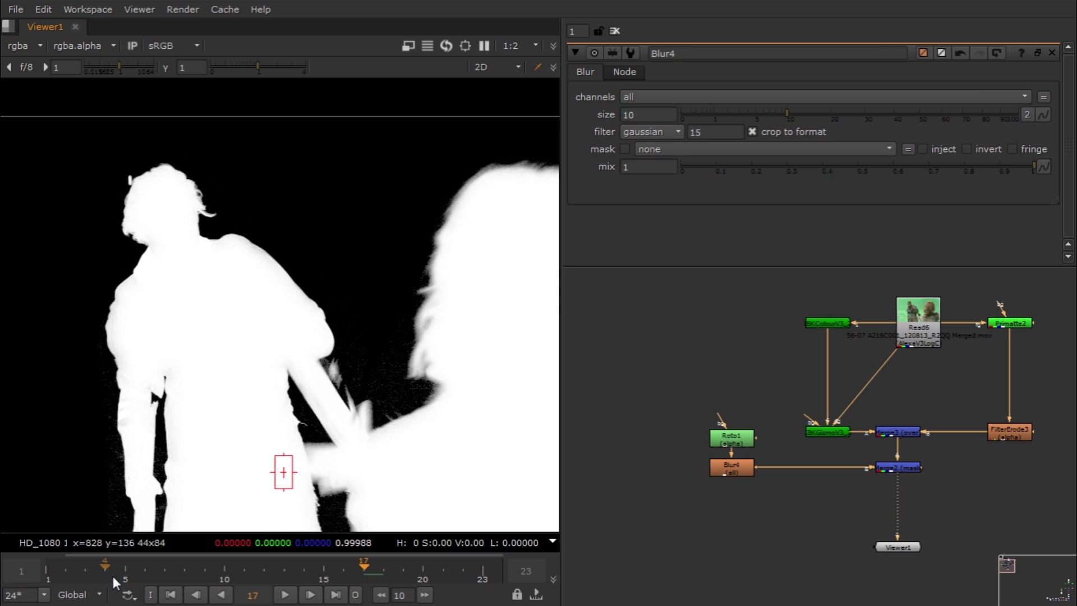
click(90, 569)
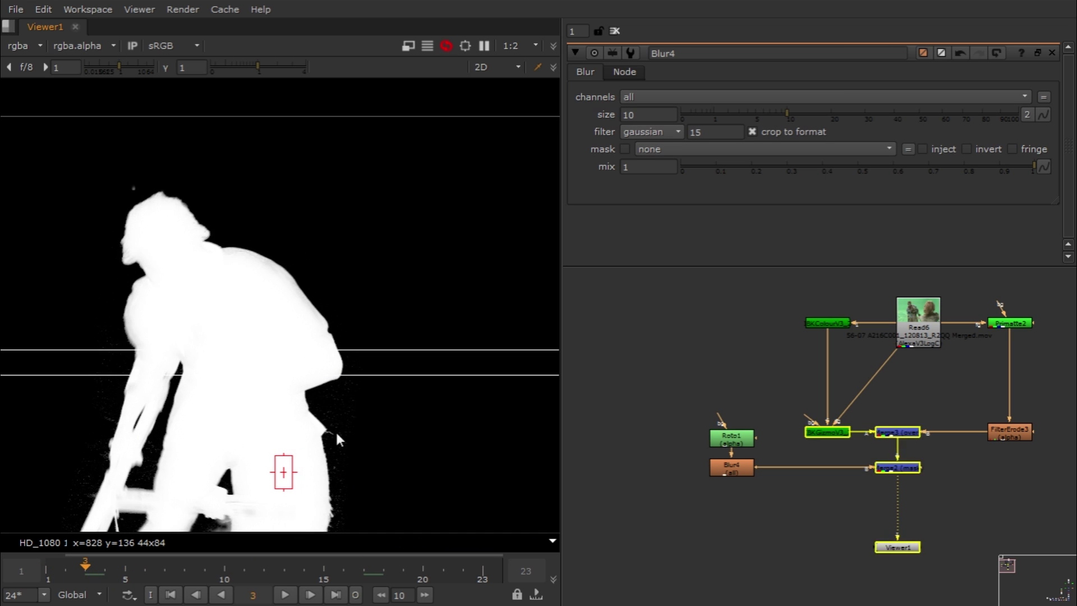
middle_drag(338, 429, 374, 416)
Duplicate the Read6 footage node and place the copy below the Blur node
middle_drag(728, 543, 724, 558)
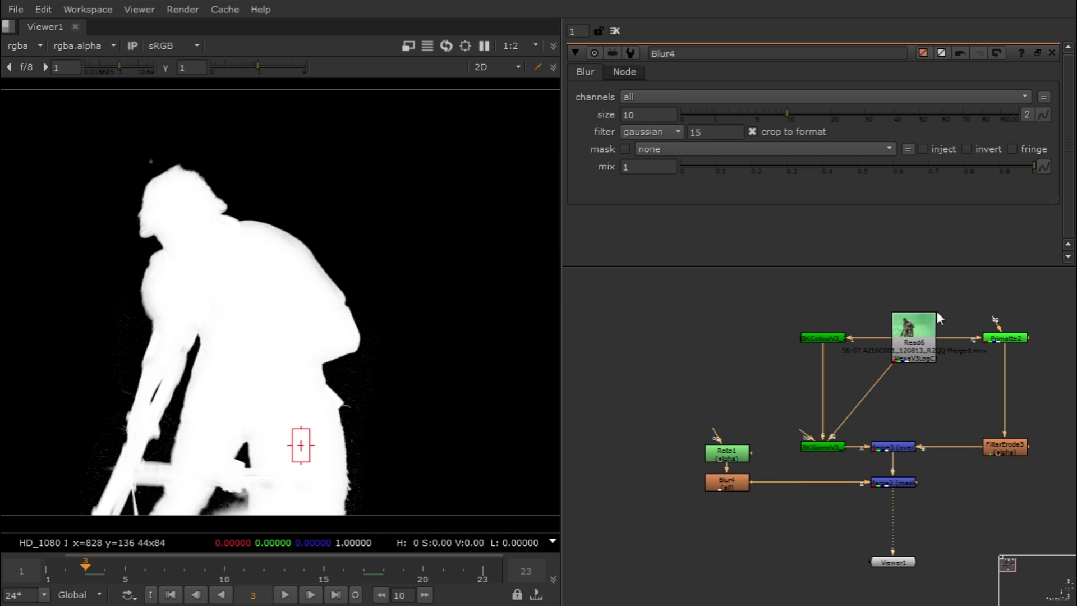
click(910, 333)
click(647, 541)
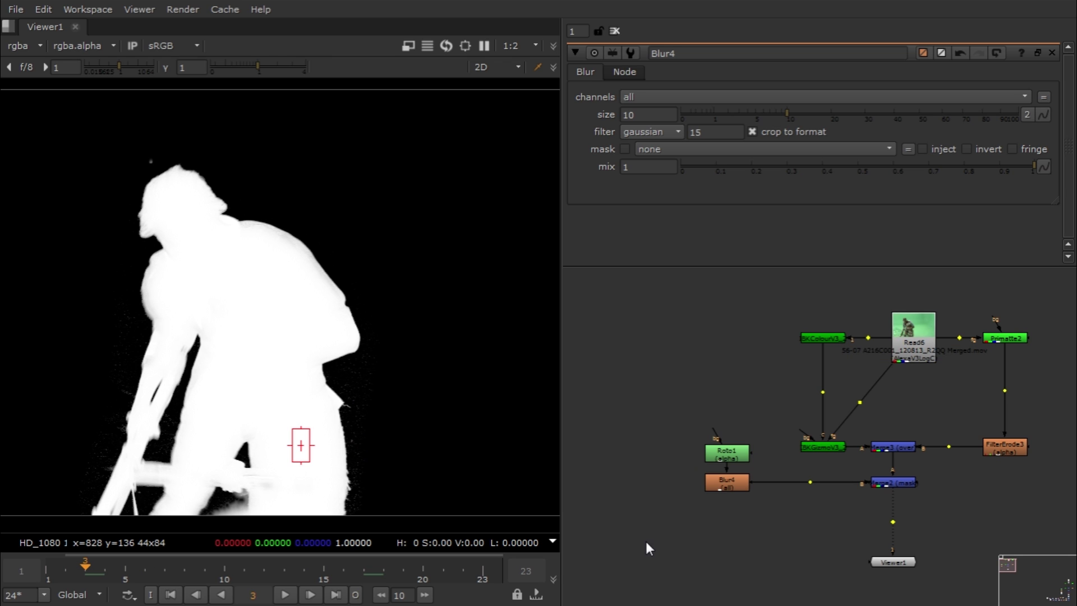
key(ctrl+v)
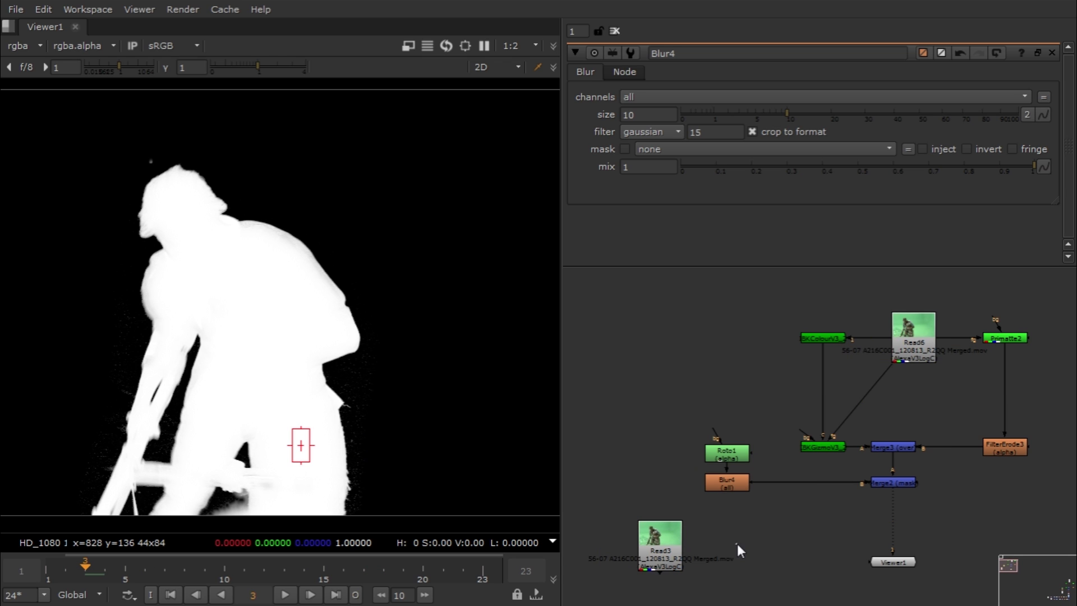
Add a Copy node below Merge2, with input A from Merge2 and input B from the duplicated Read node, and compare its alpha and colour
drag(711, 541, 893, 483)
key(k)
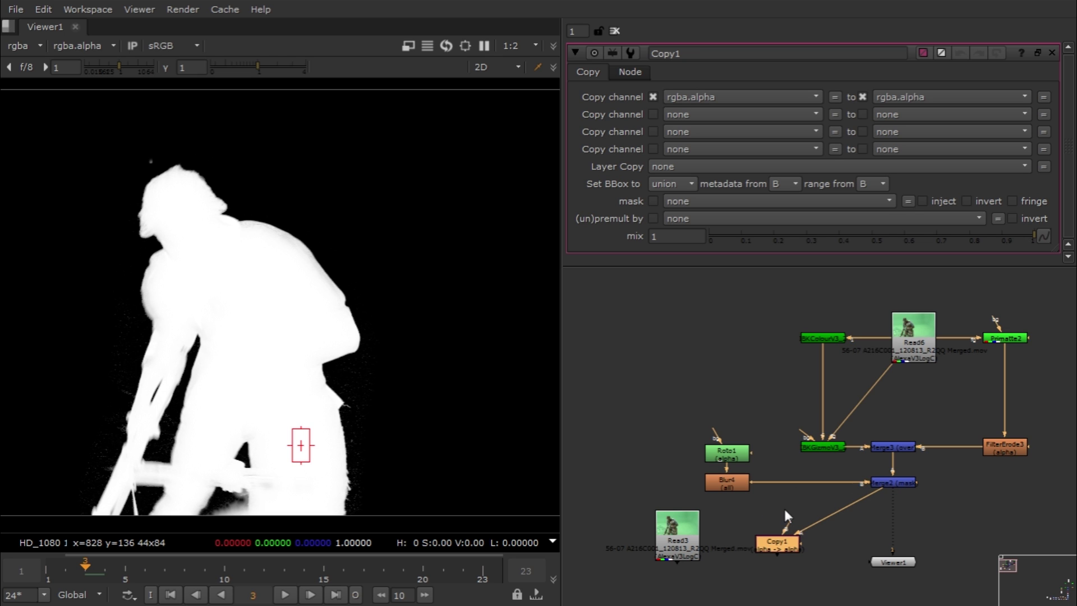
drag(791, 543, 895, 537)
key(a)
key(a)
key(a)
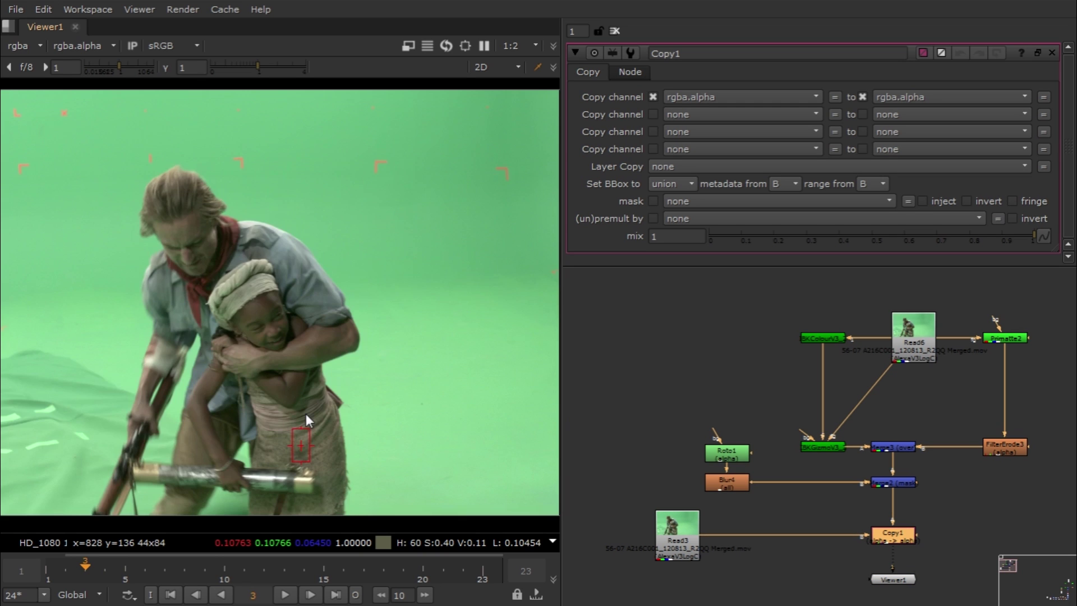
scroll(300, 369, down, 5)
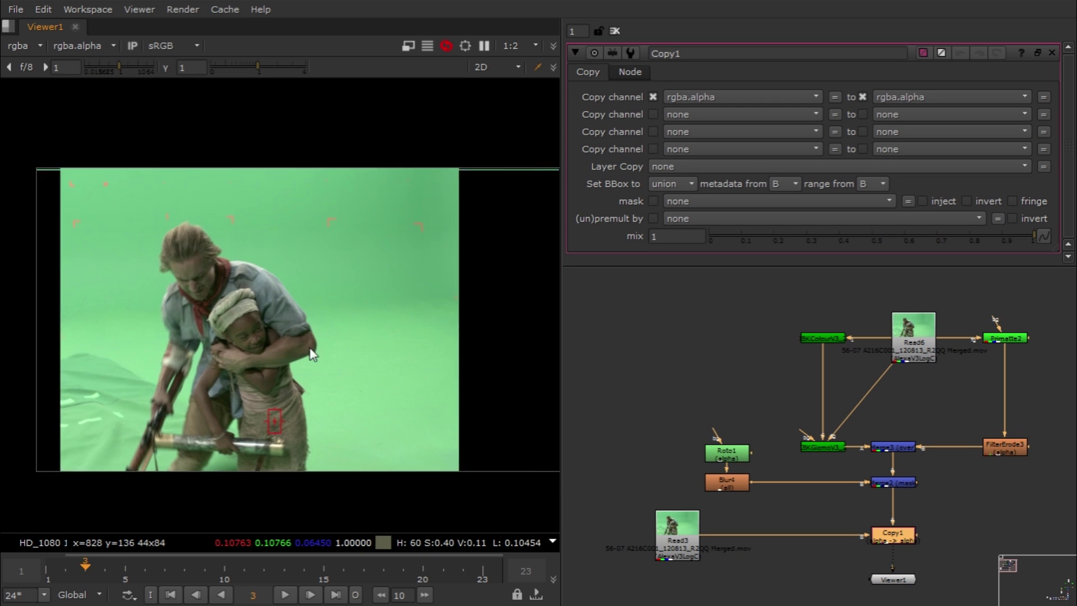
key(a)
key(a)
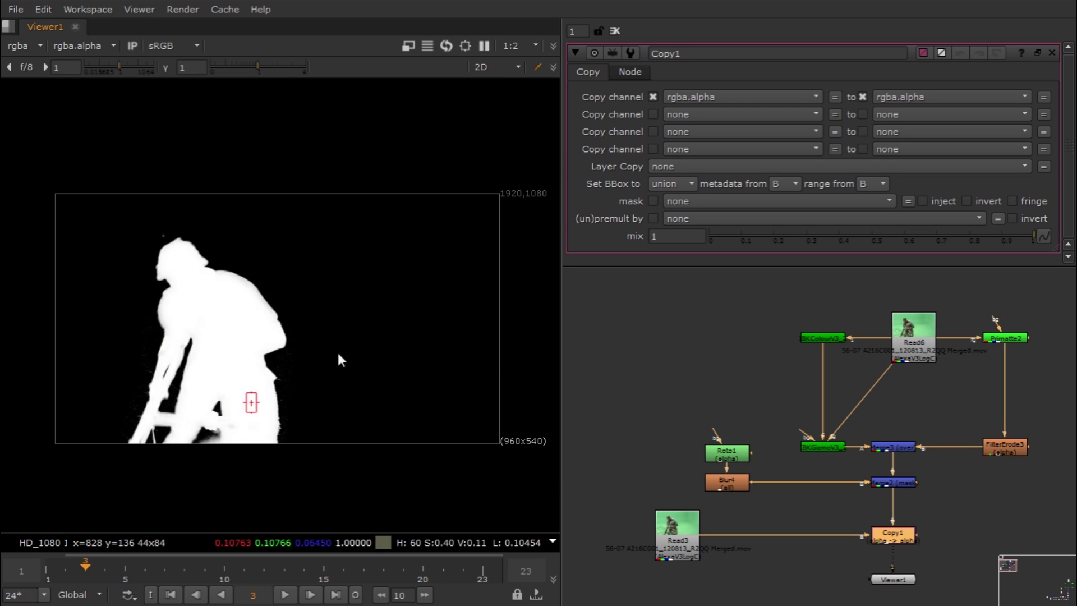
Add a Premult node after Copy1, ahead of the Viewer
middle_drag(892, 535, 853, 486)
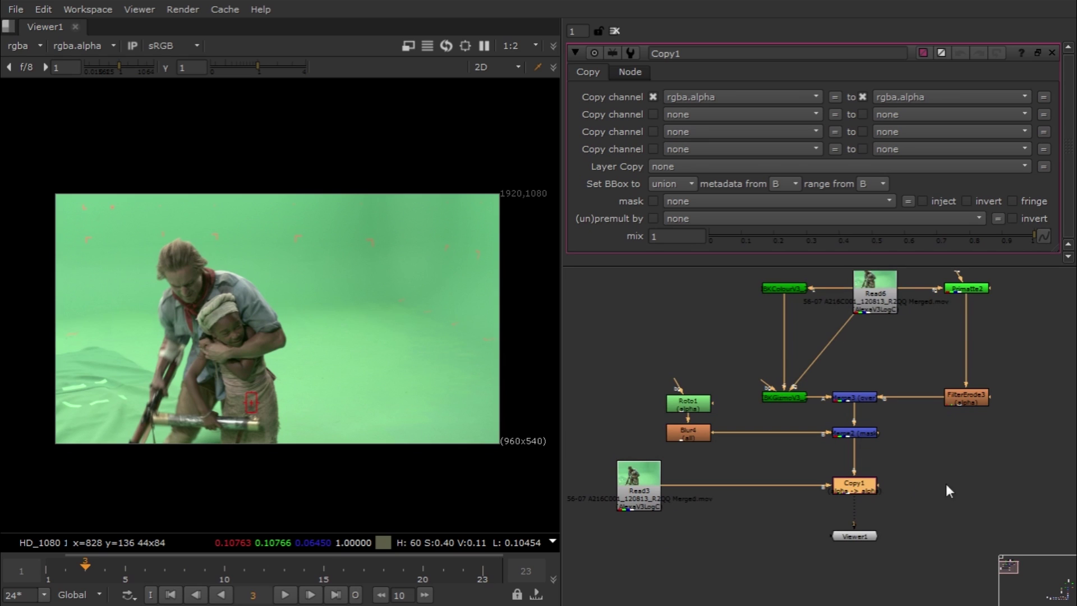
key(Tab)
text(pre)
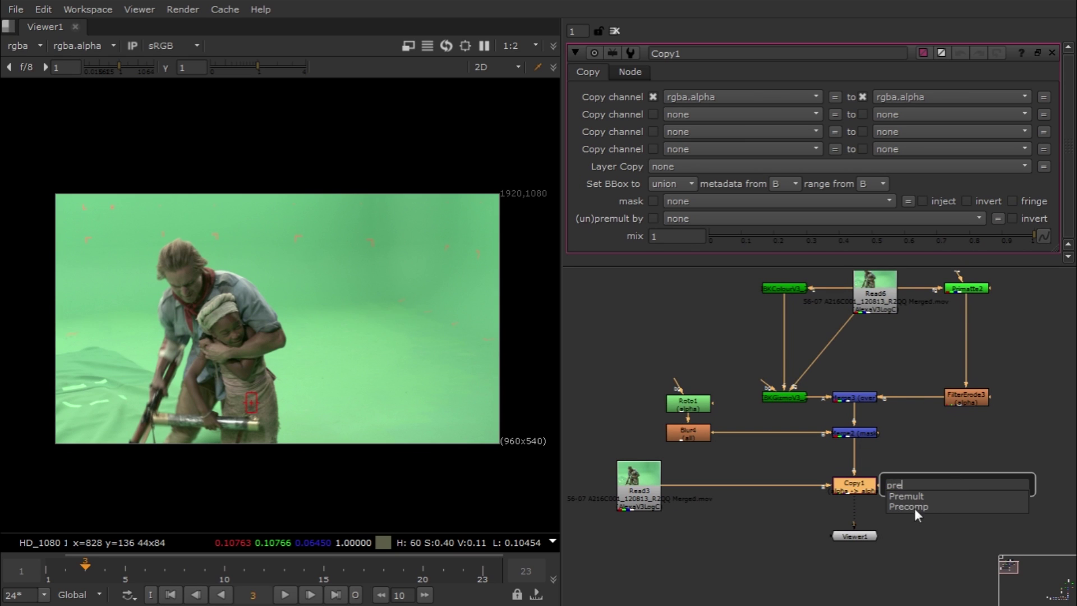
click(931, 496)
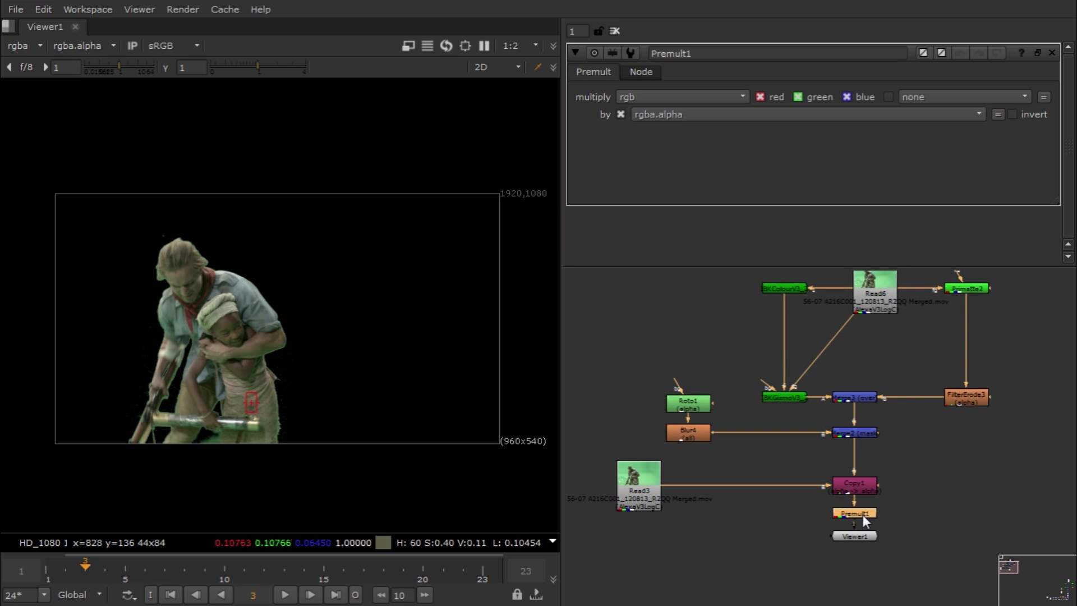
Examine the premultiplied key up close for green spill around the man and child
key(a)
key(a)
alt+middle_drag(163, 358, 315, 359)
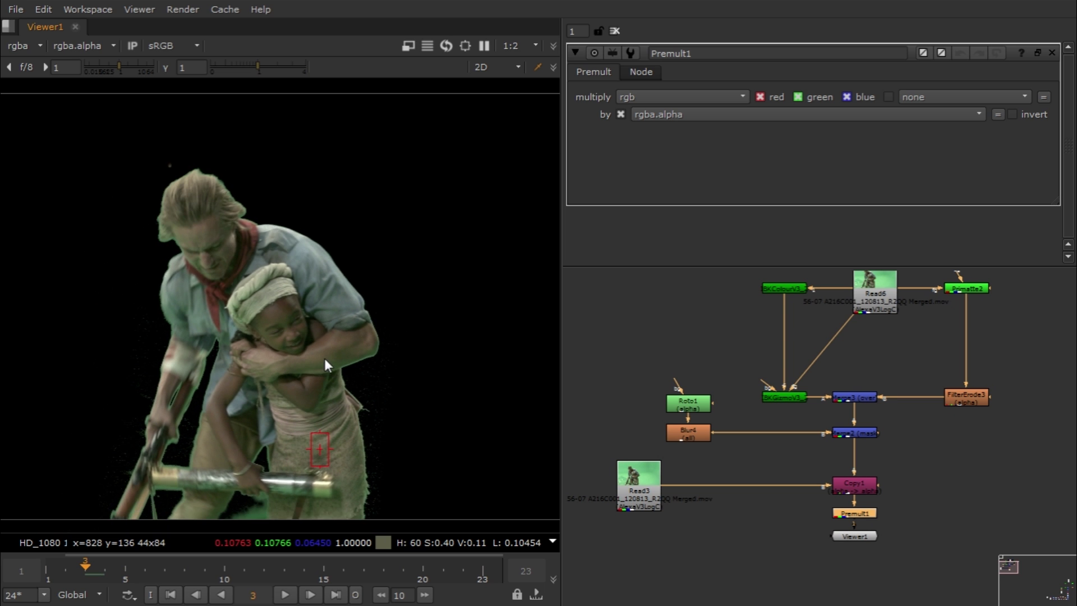
scroll(324, 332, up, 3)
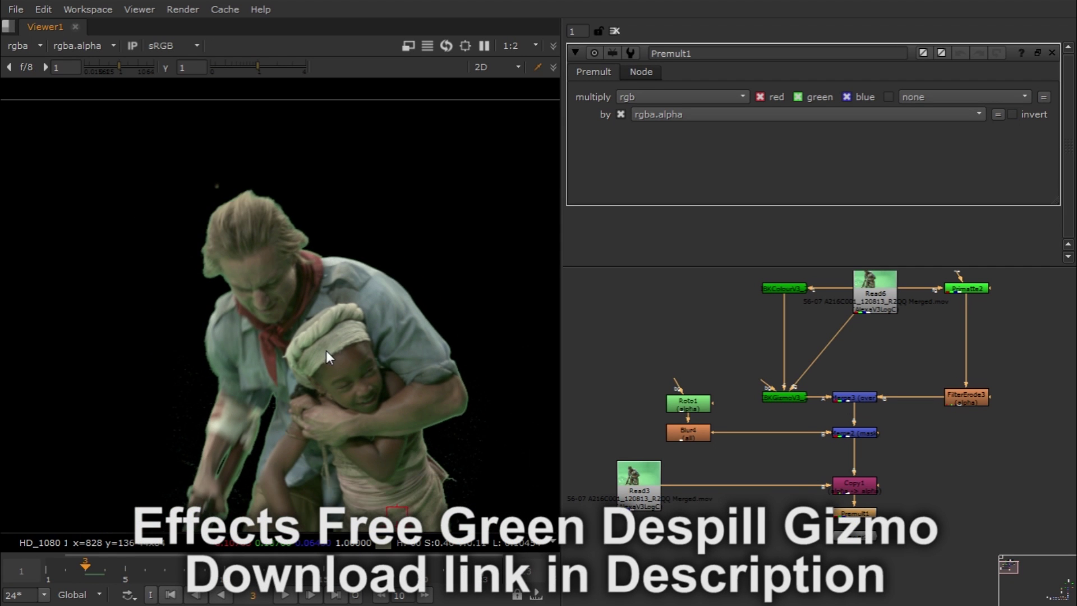
scroll(309, 278, down, 2)
middle_drag(310, 287, 257, 336)
scroll(259, 336, up, 1)
scroll(258, 334, up, 4)
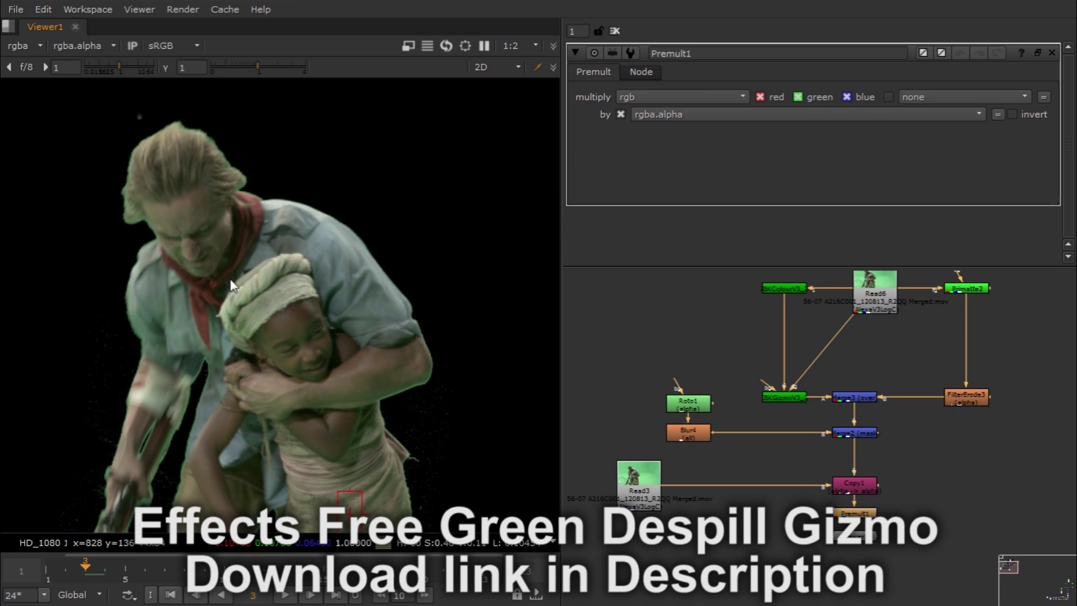
middle_drag(231, 280, 243, 284)
Move the Viewer node further down to leave space below Premult1
middle_drag(909, 485, 931, 445)
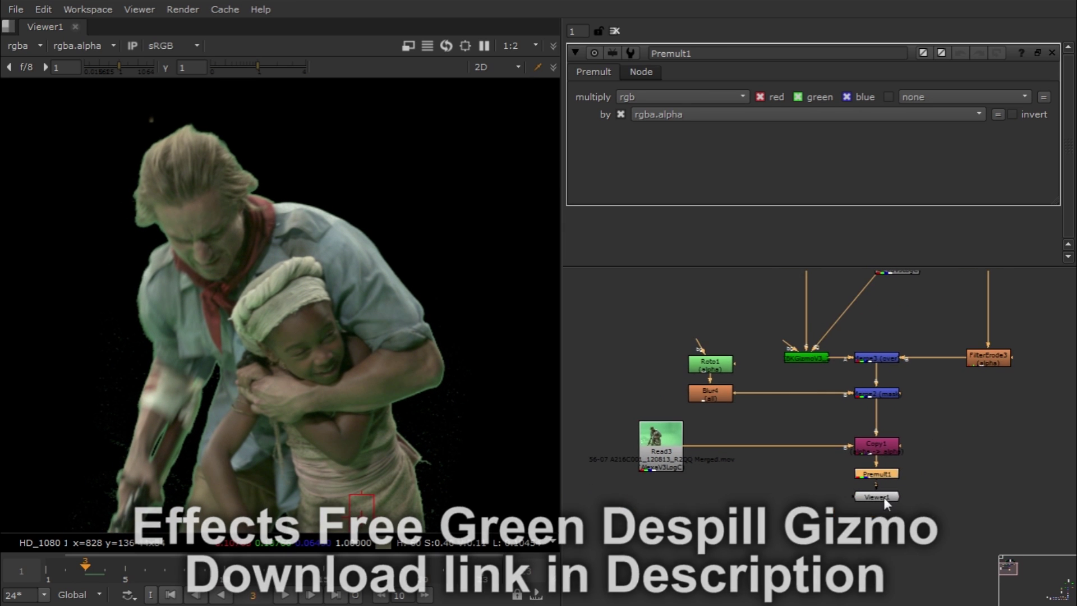
drag(883, 497, 880, 547)
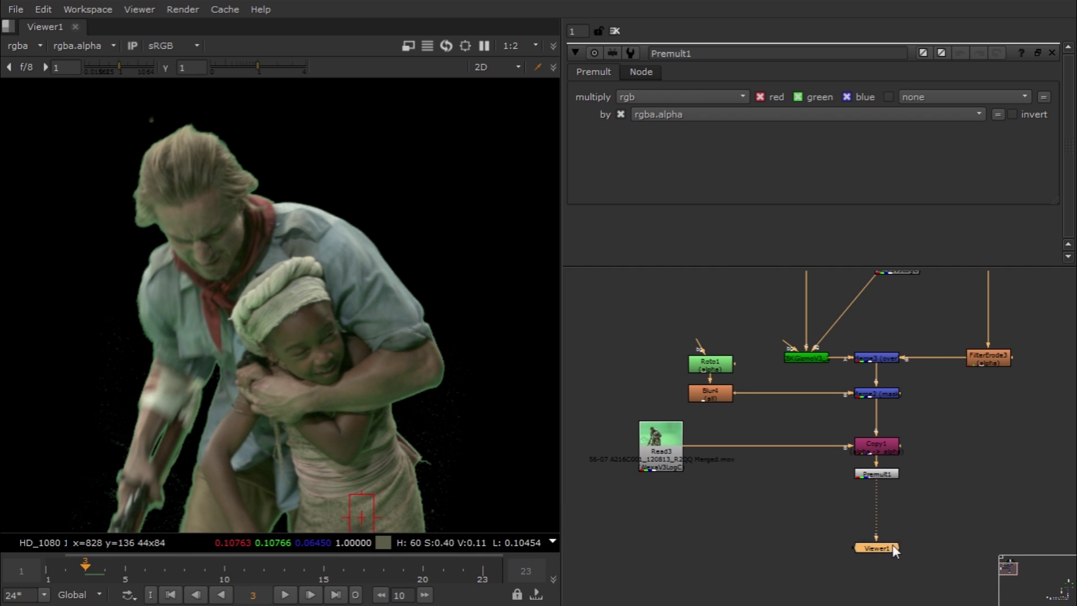
click(941, 492)
middle_drag(976, 449, 925, 496)
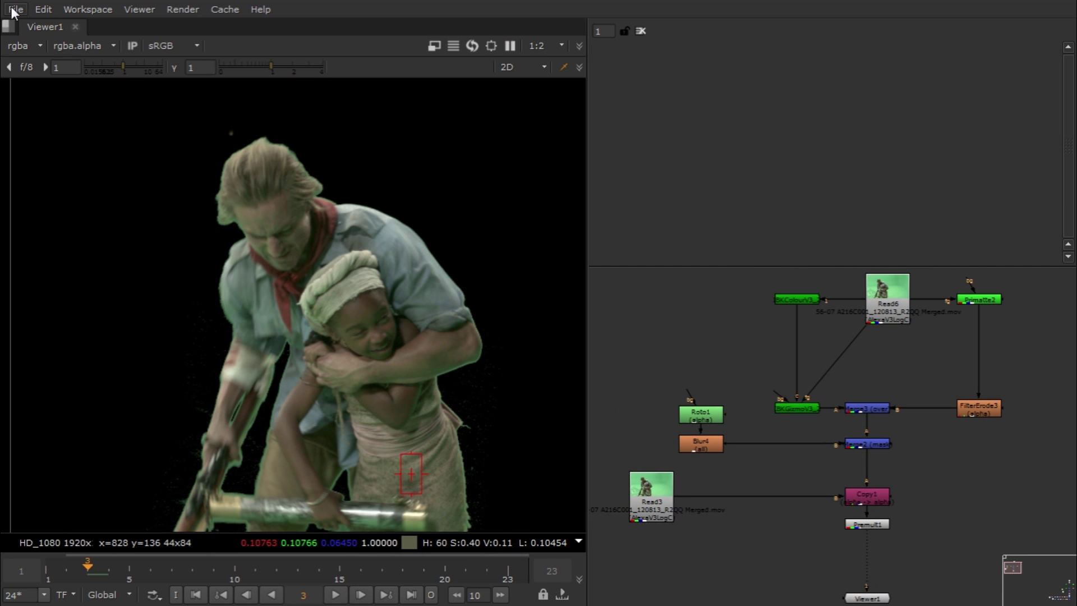
Insert Effects Despill.gizmo from D:/Desktop/Key on Boat/ into the comp
click(15, 10)
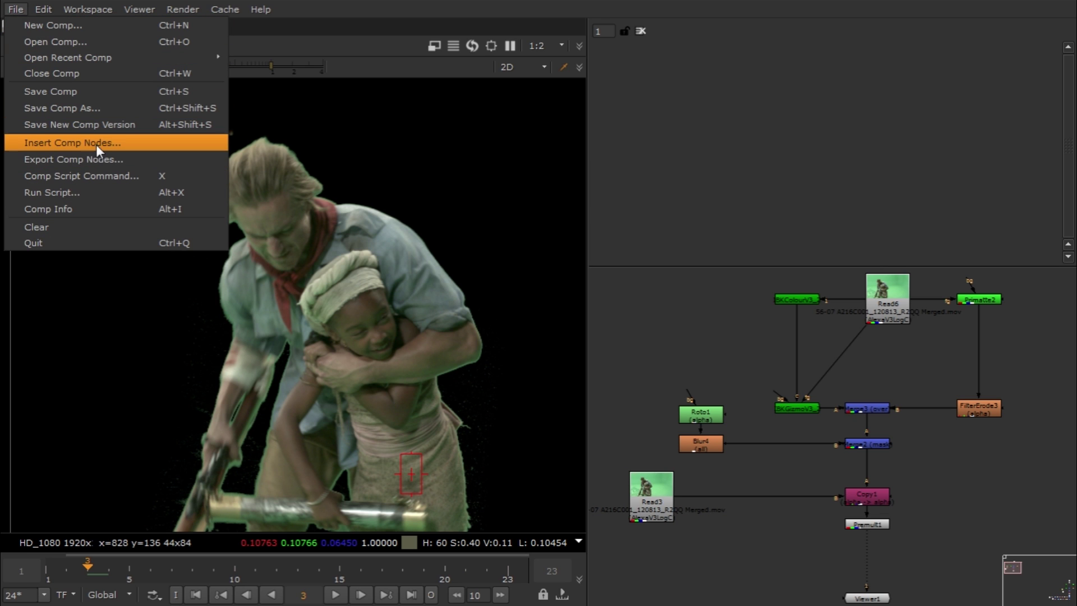
click(149, 143)
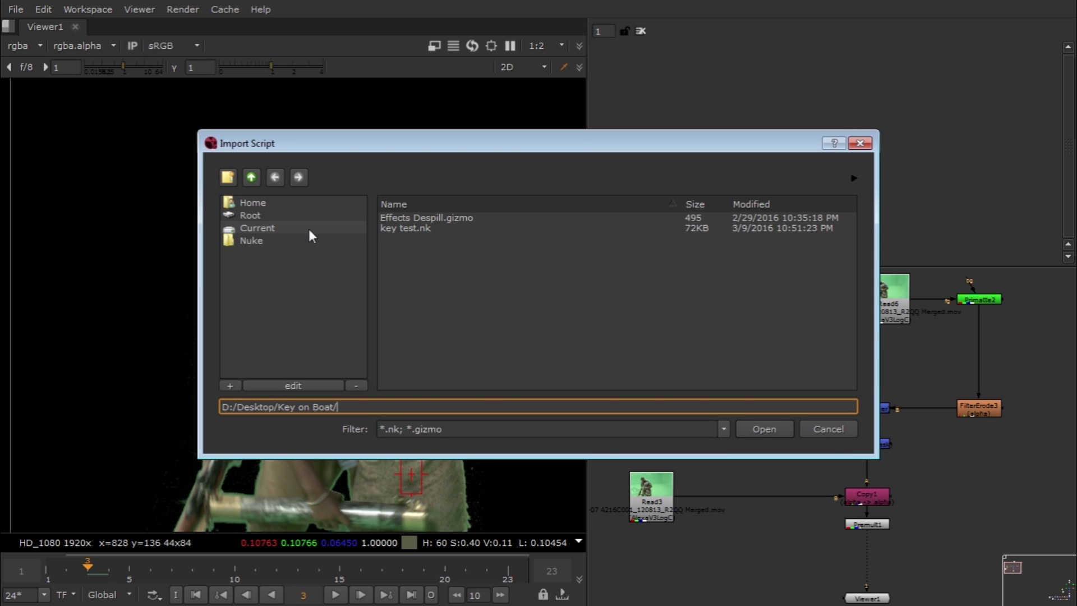
click(446, 219)
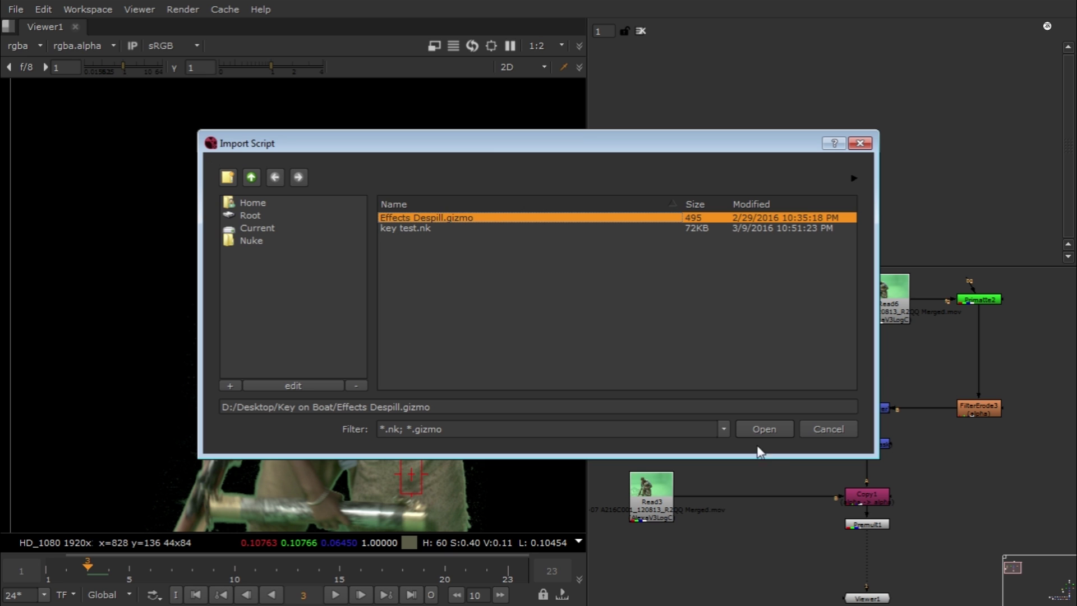
click(766, 429)
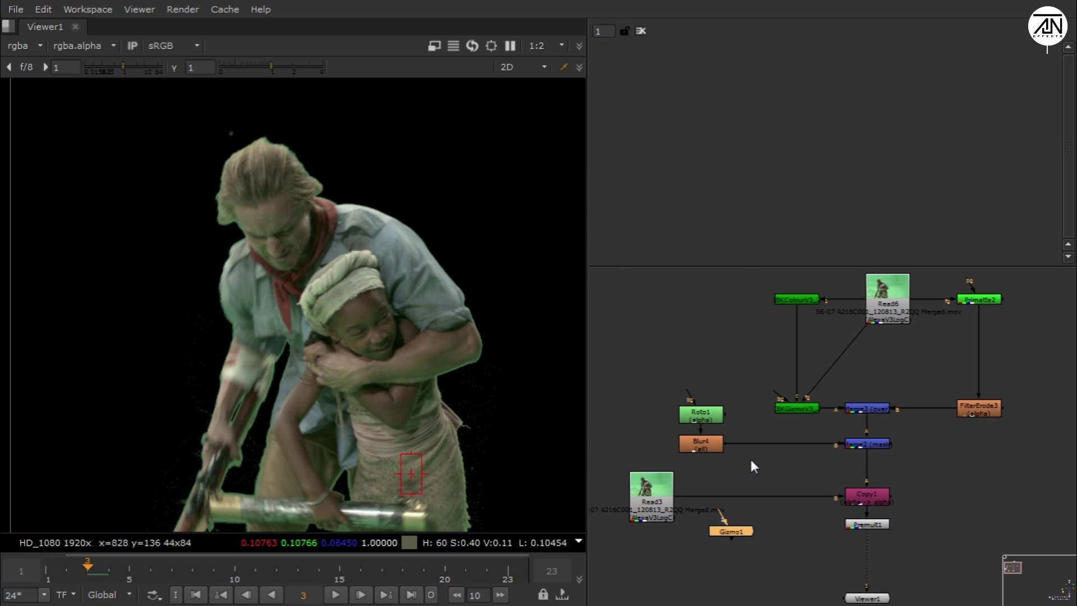
scroll(722, 538, up, 3)
middle_drag(745, 543, 750, 490)
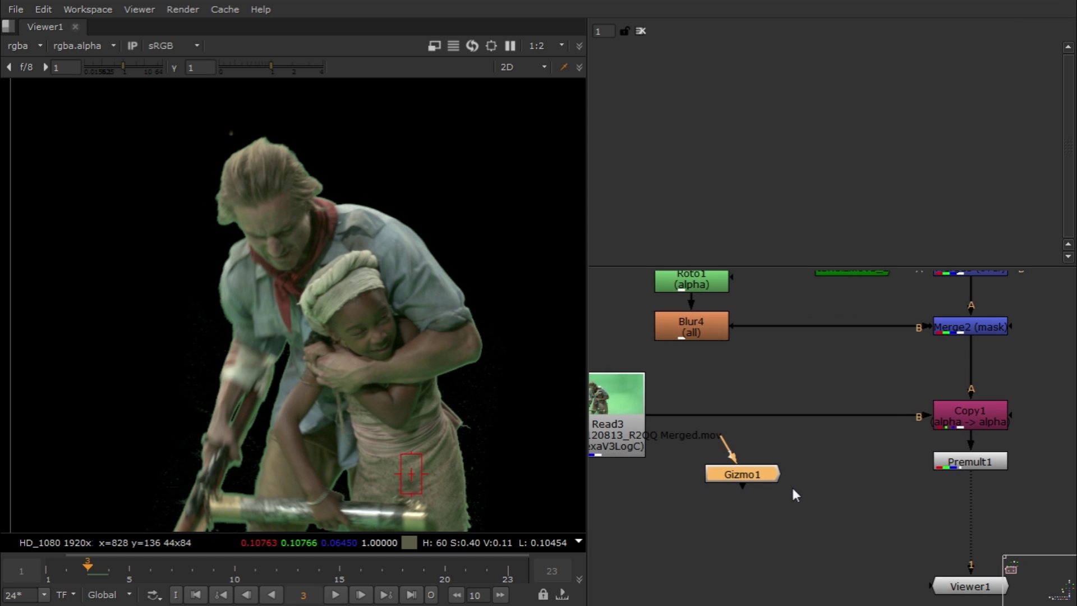
Insert the despill gizmo between Premult1 and the Viewer and align it in the node column
drag(760, 476, 767, 499)
middle_drag(873, 525, 815, 525)
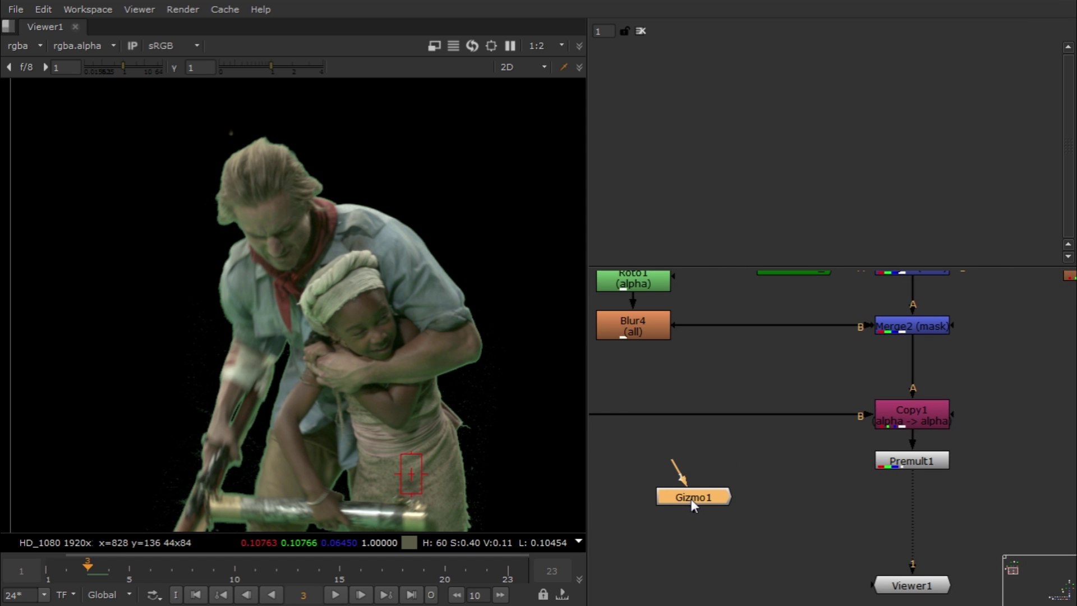
drag(691, 500, 920, 515)
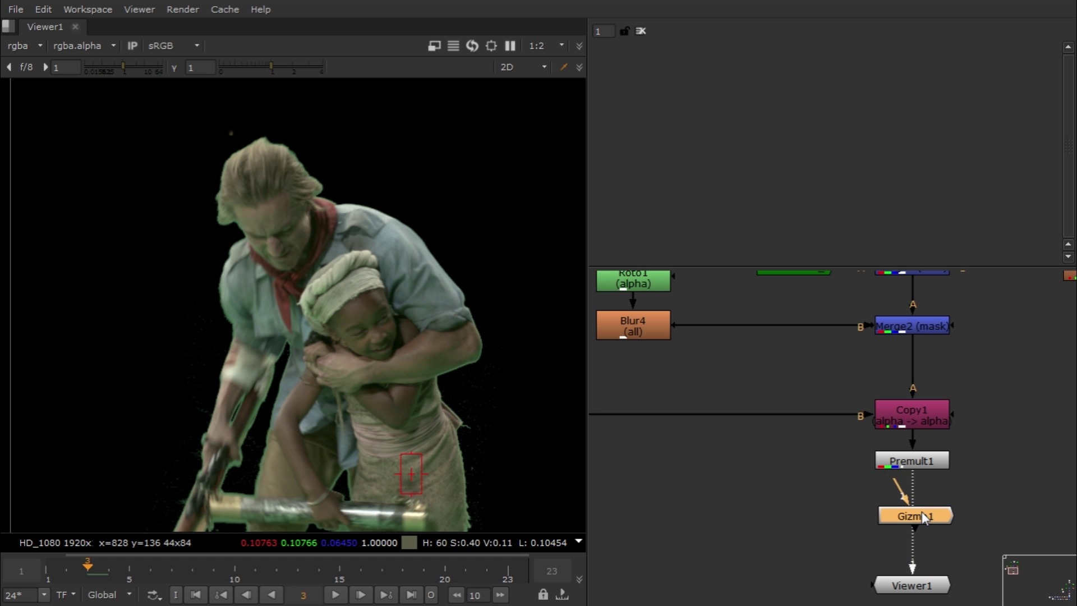
click(644, 489)
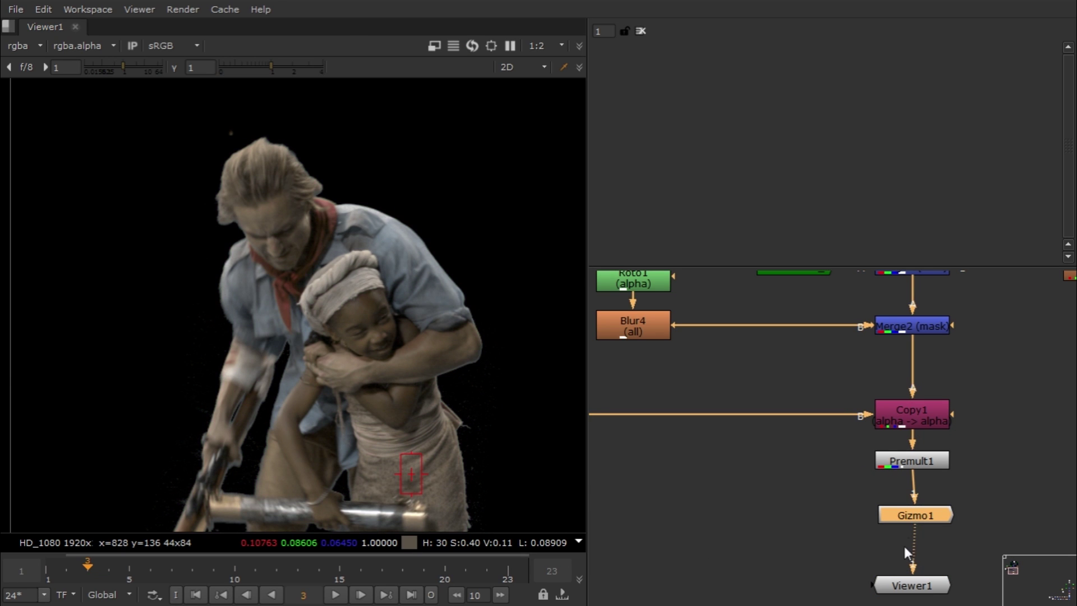
drag(927, 518, 927, 518)
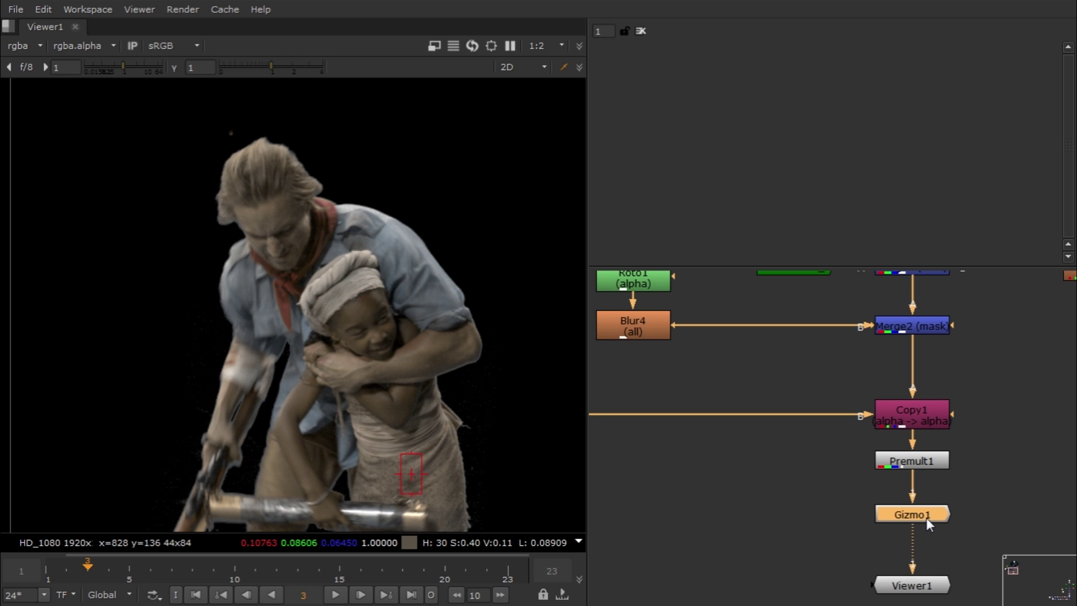
Compare the keyed man and child with the despill gizmo disabled and enabled
key(d)
key(d)
key(d)
key(d)
key(d)
key(d)
key(d)
key(d)
Set the despill gizmo's mix to 0.985 and inspect its per-channel gain controls
double_click(901, 515)
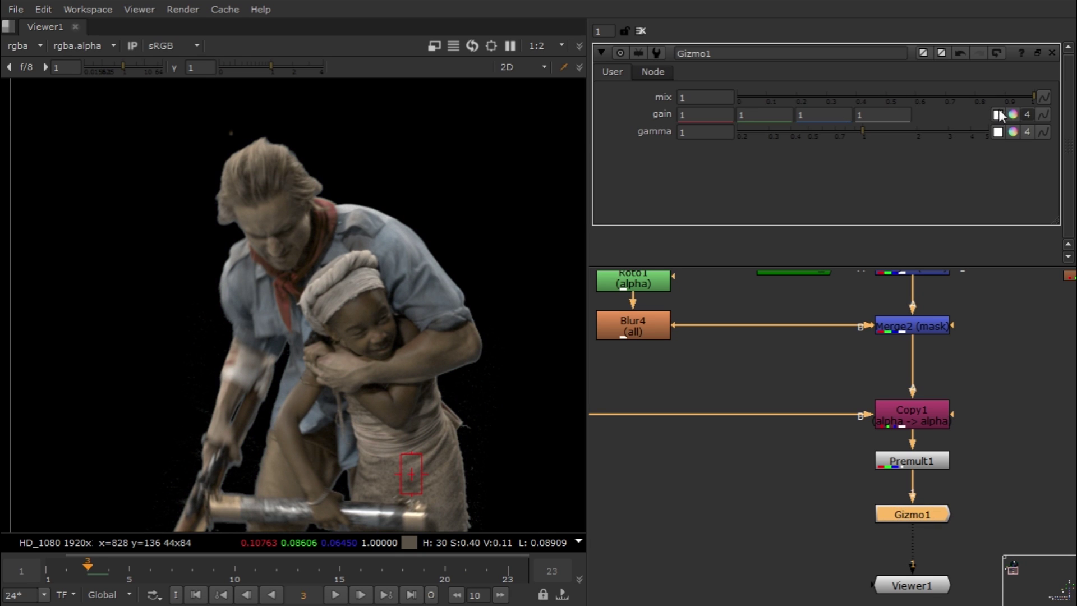
mouse_move(1028, 100)
mouse_down()
mouse_move(763, 96)
mouse_move(997, 110)
mouse_move(757, 110)
mouse_move(1025, 104)
mouse_up()
click(1013, 114)
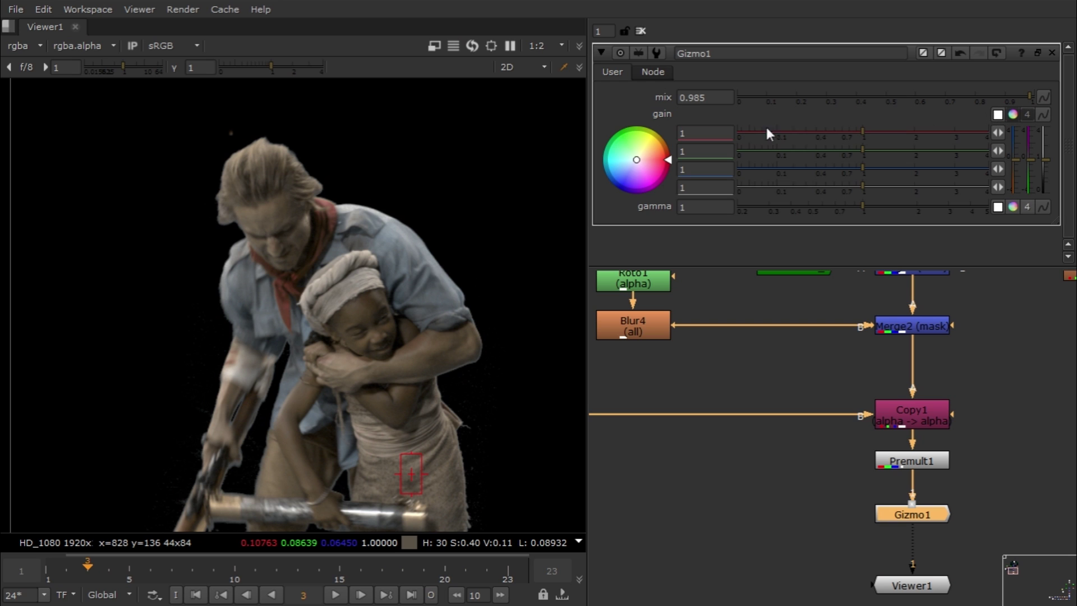
drag(889, 167, 876, 190)
click(1013, 115)
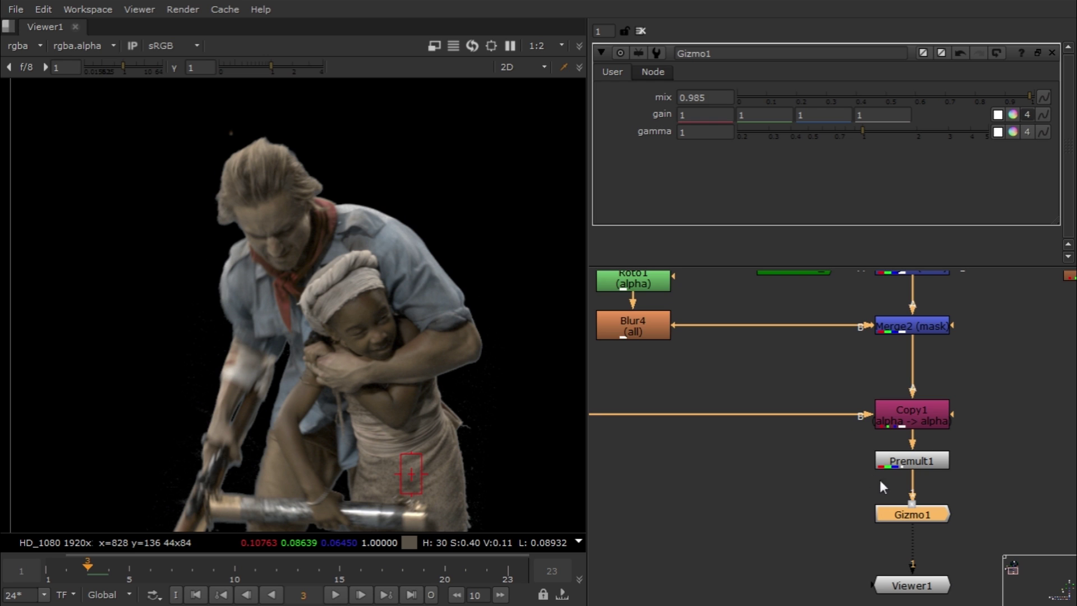
Toggle Gizmo1 off and on again to check the despill at the 0.985 mix
scroll(996, 482, down, 2)
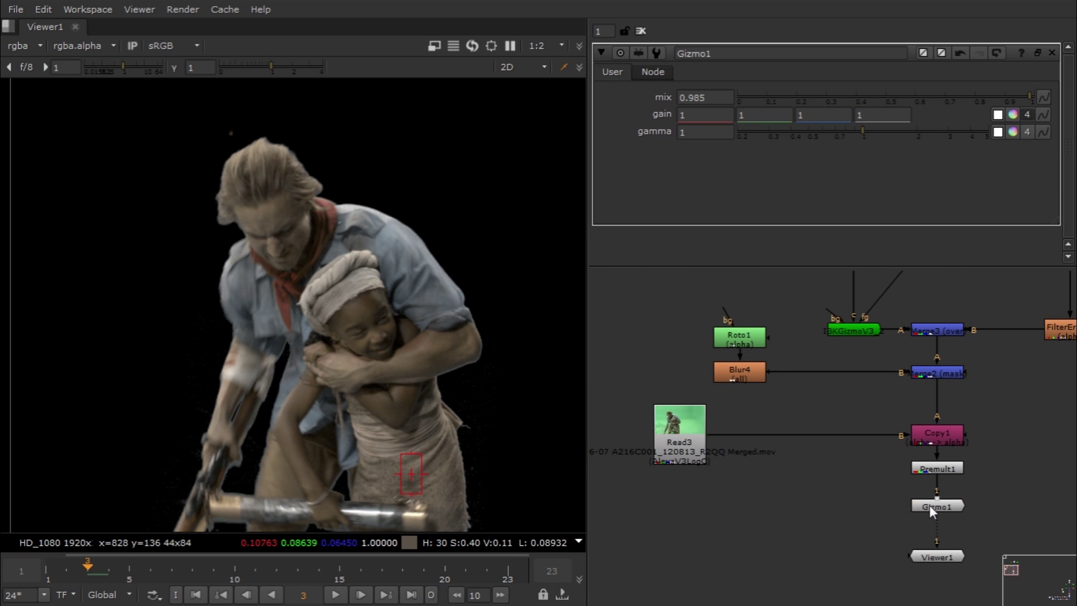
middle_drag(414, 347, 409, 342)
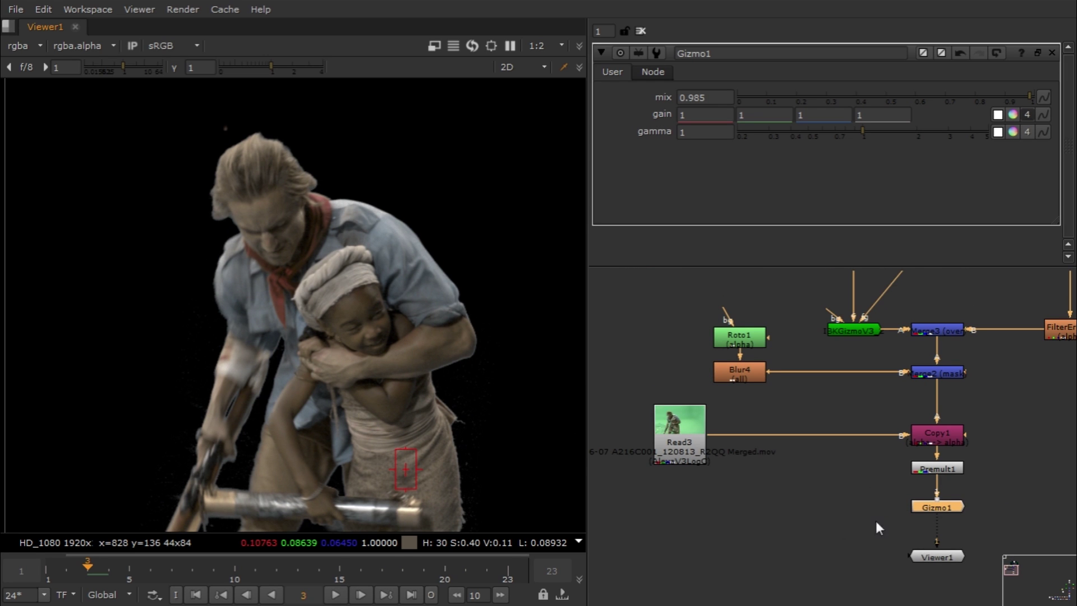
key(d)
key(d)
key(d)
key(d)
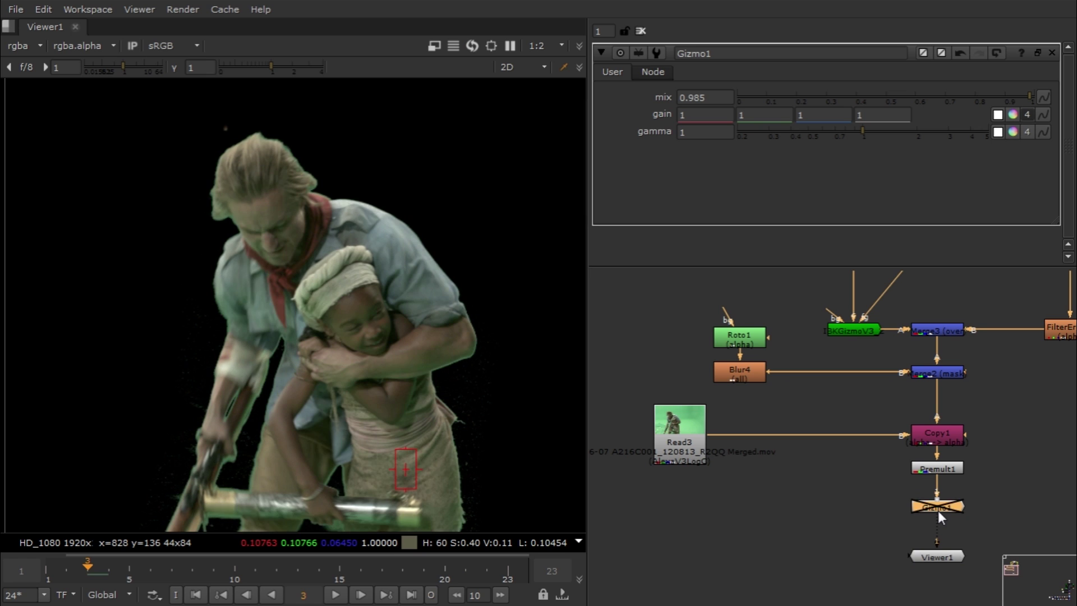
Examine the complete keying node tree and the despilled result across the whole frame
key(f)
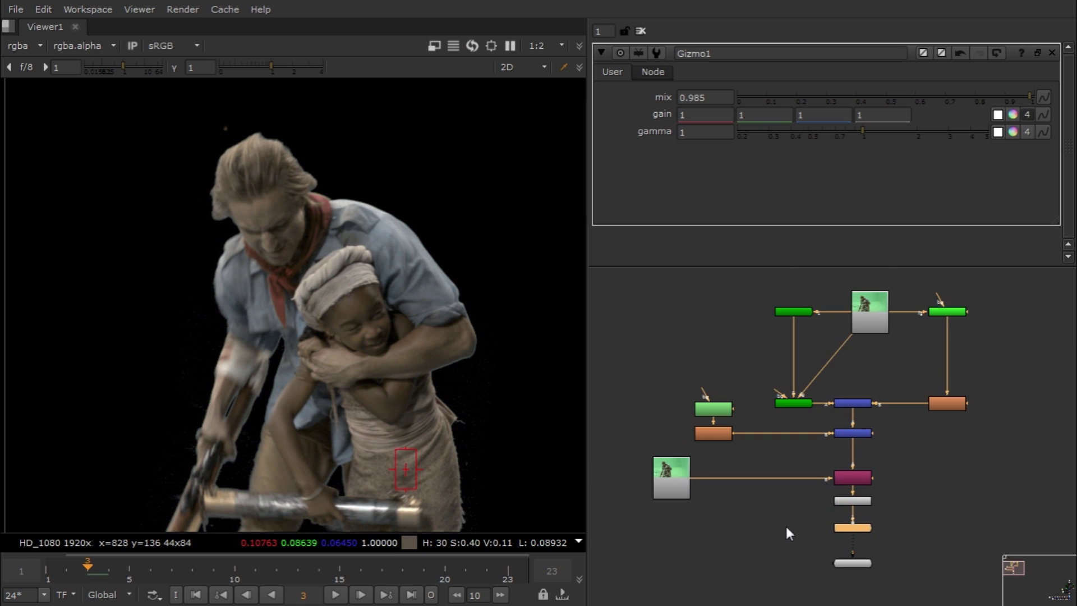
scroll(918, 418, down, 1)
middle_drag(903, 458, 893, 442)
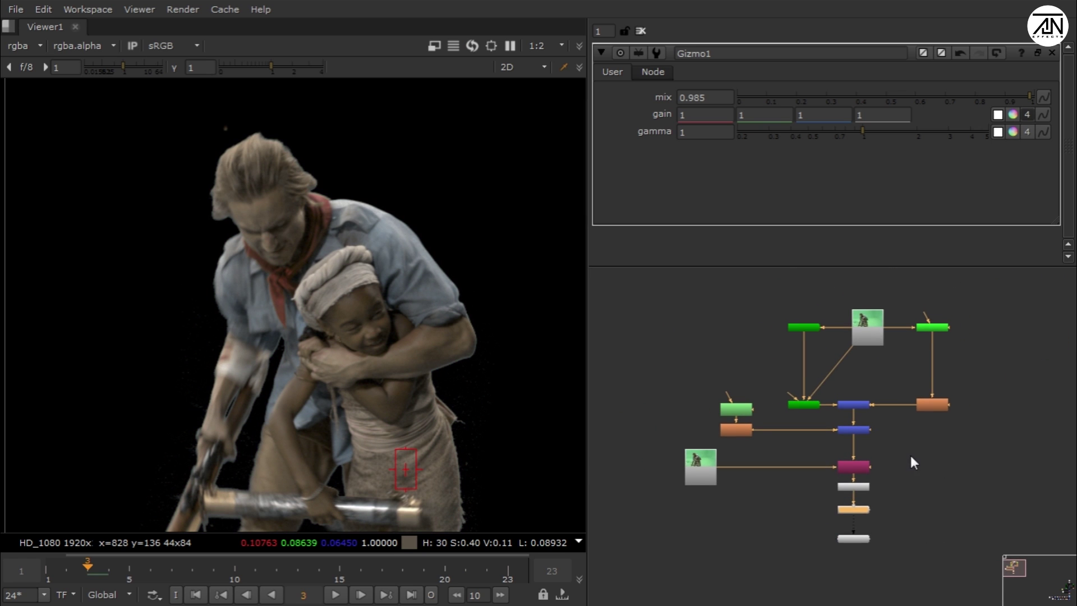
middle_drag(355, 370, 230, 354)
scroll(372, 343, down, 2)
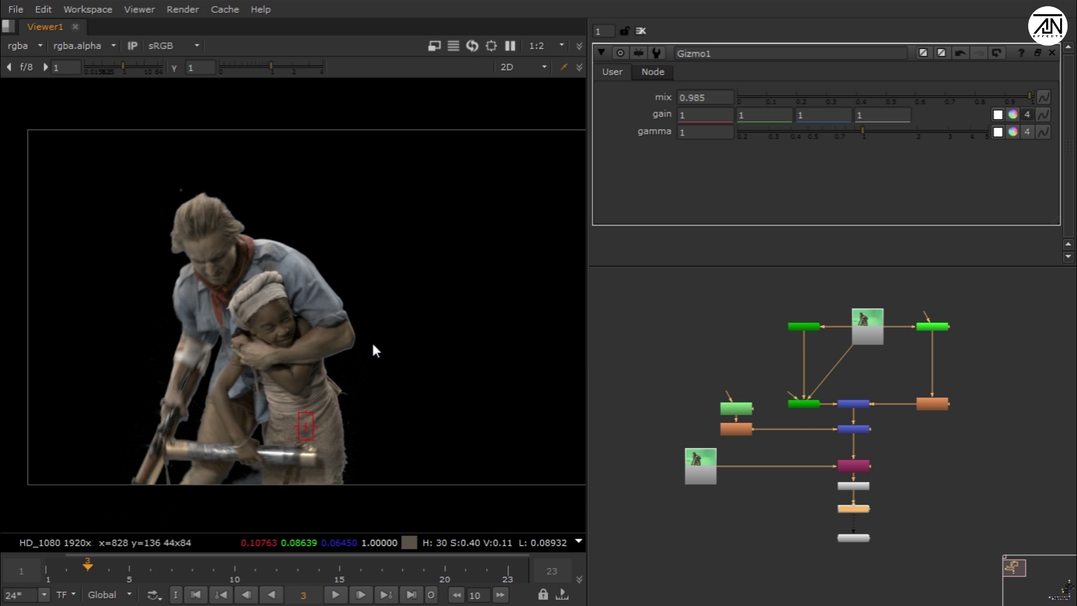
middle_drag(434, 354, 362, 363)
scroll(364, 361, down, 1)
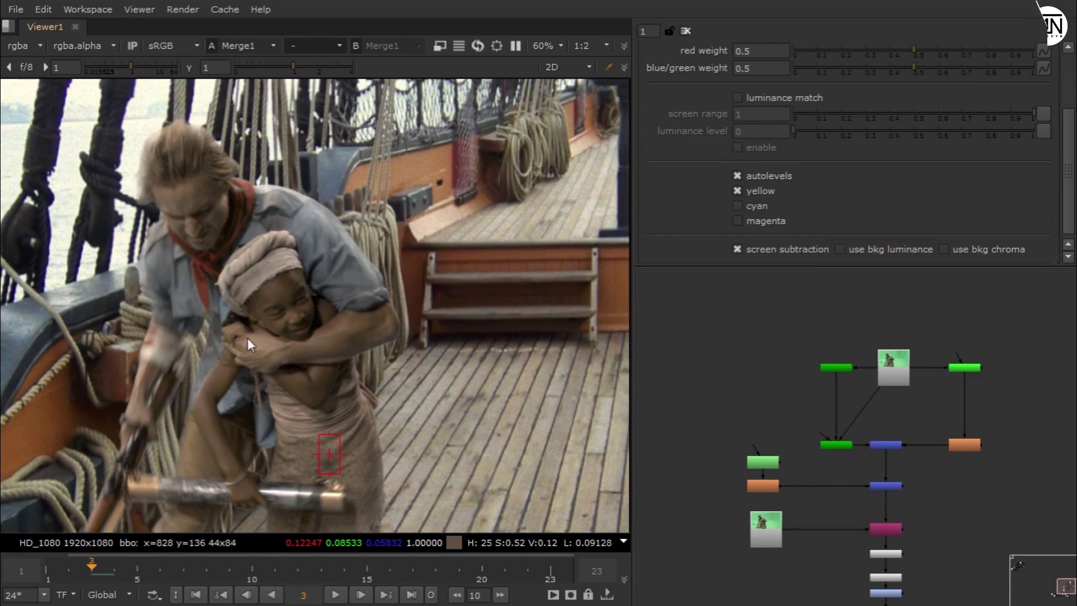
Compare the final Merge1 composite on the ship deck with the original green-screen plate, switching repeatedly between them
scroll(375, 366, up, 3)
scroll(344, 363, down, 1)
middle_drag(396, 375, 375, 379)
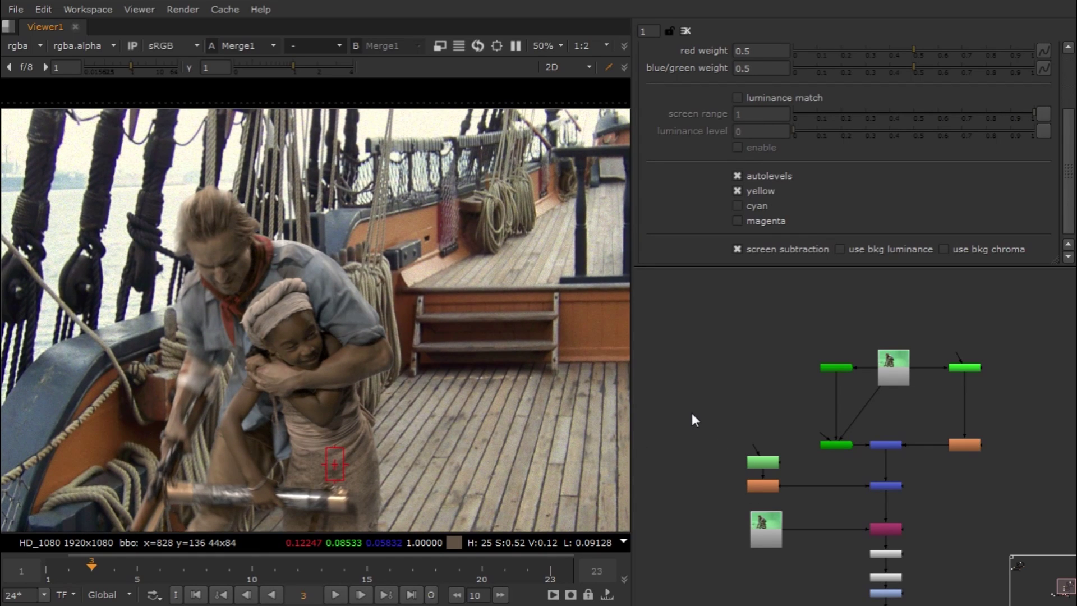
middle_drag(692, 414, 704, 409)
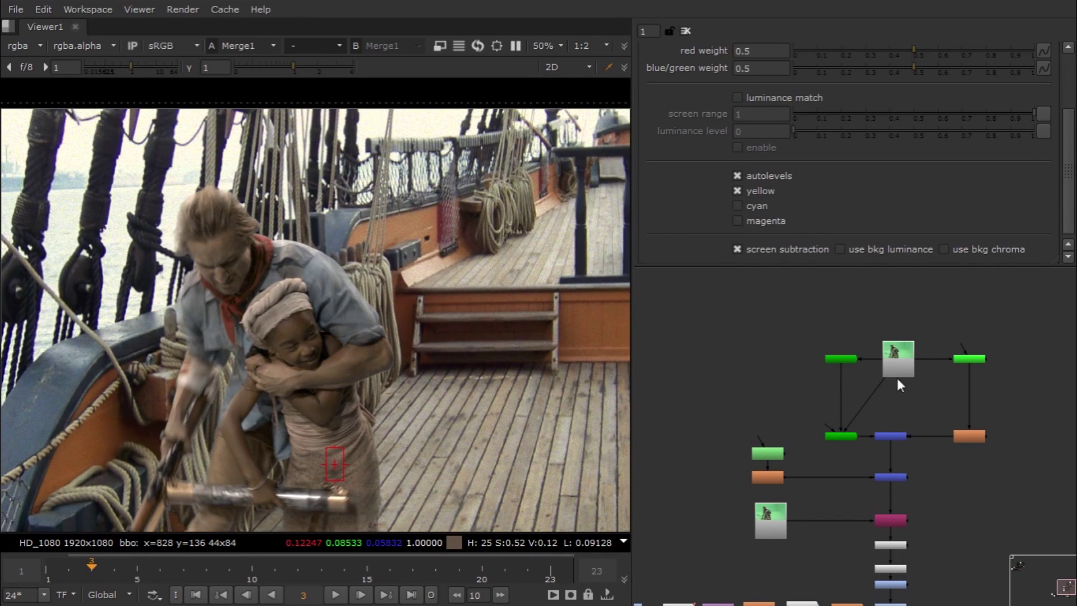
key(1)
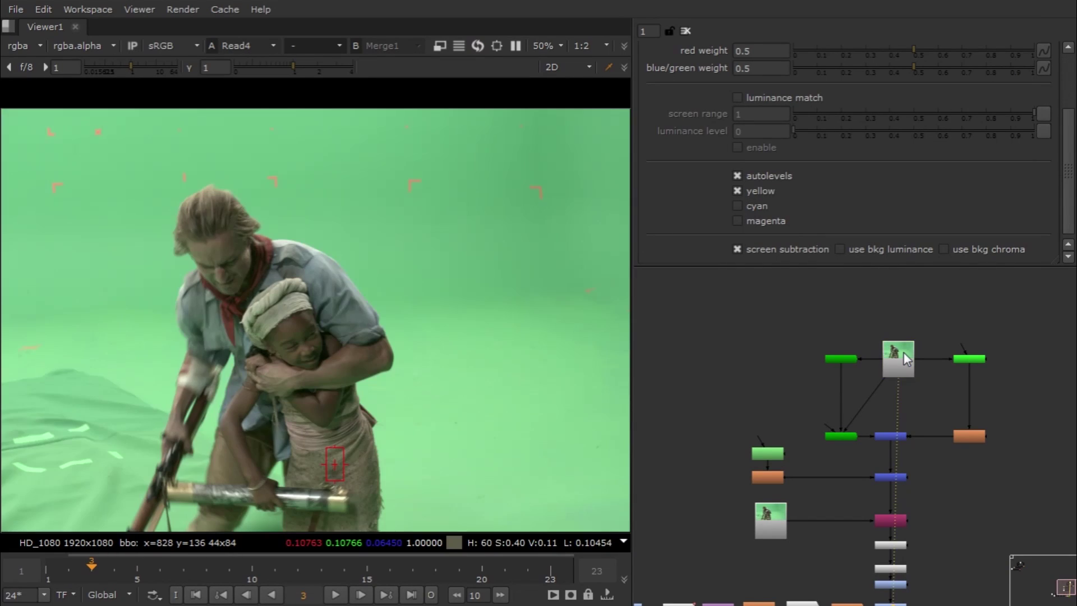
key(1)
key(2)
key(1)
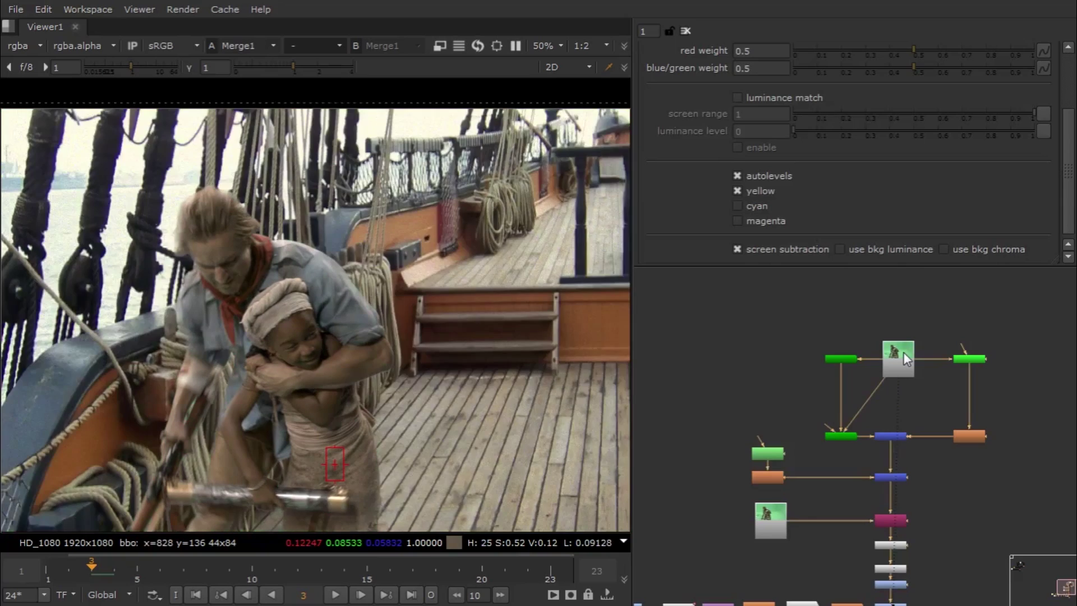
key(2)
key(1)
key(1)
key(1)
key(1)
key(1)
key(1)
key(1)
key(1)
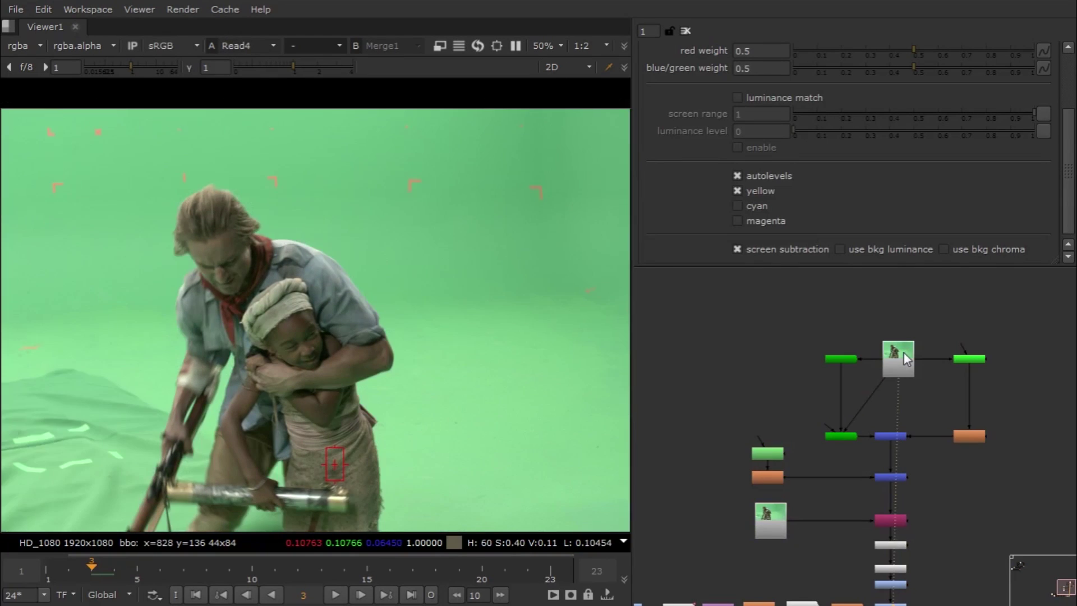
key(1)
key(1)
key(1)
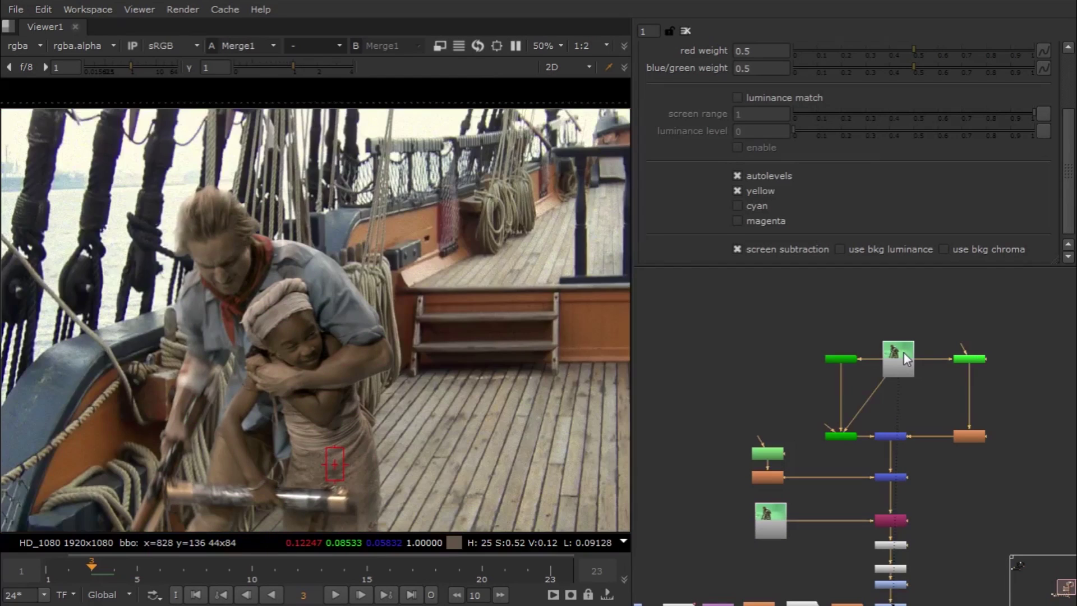